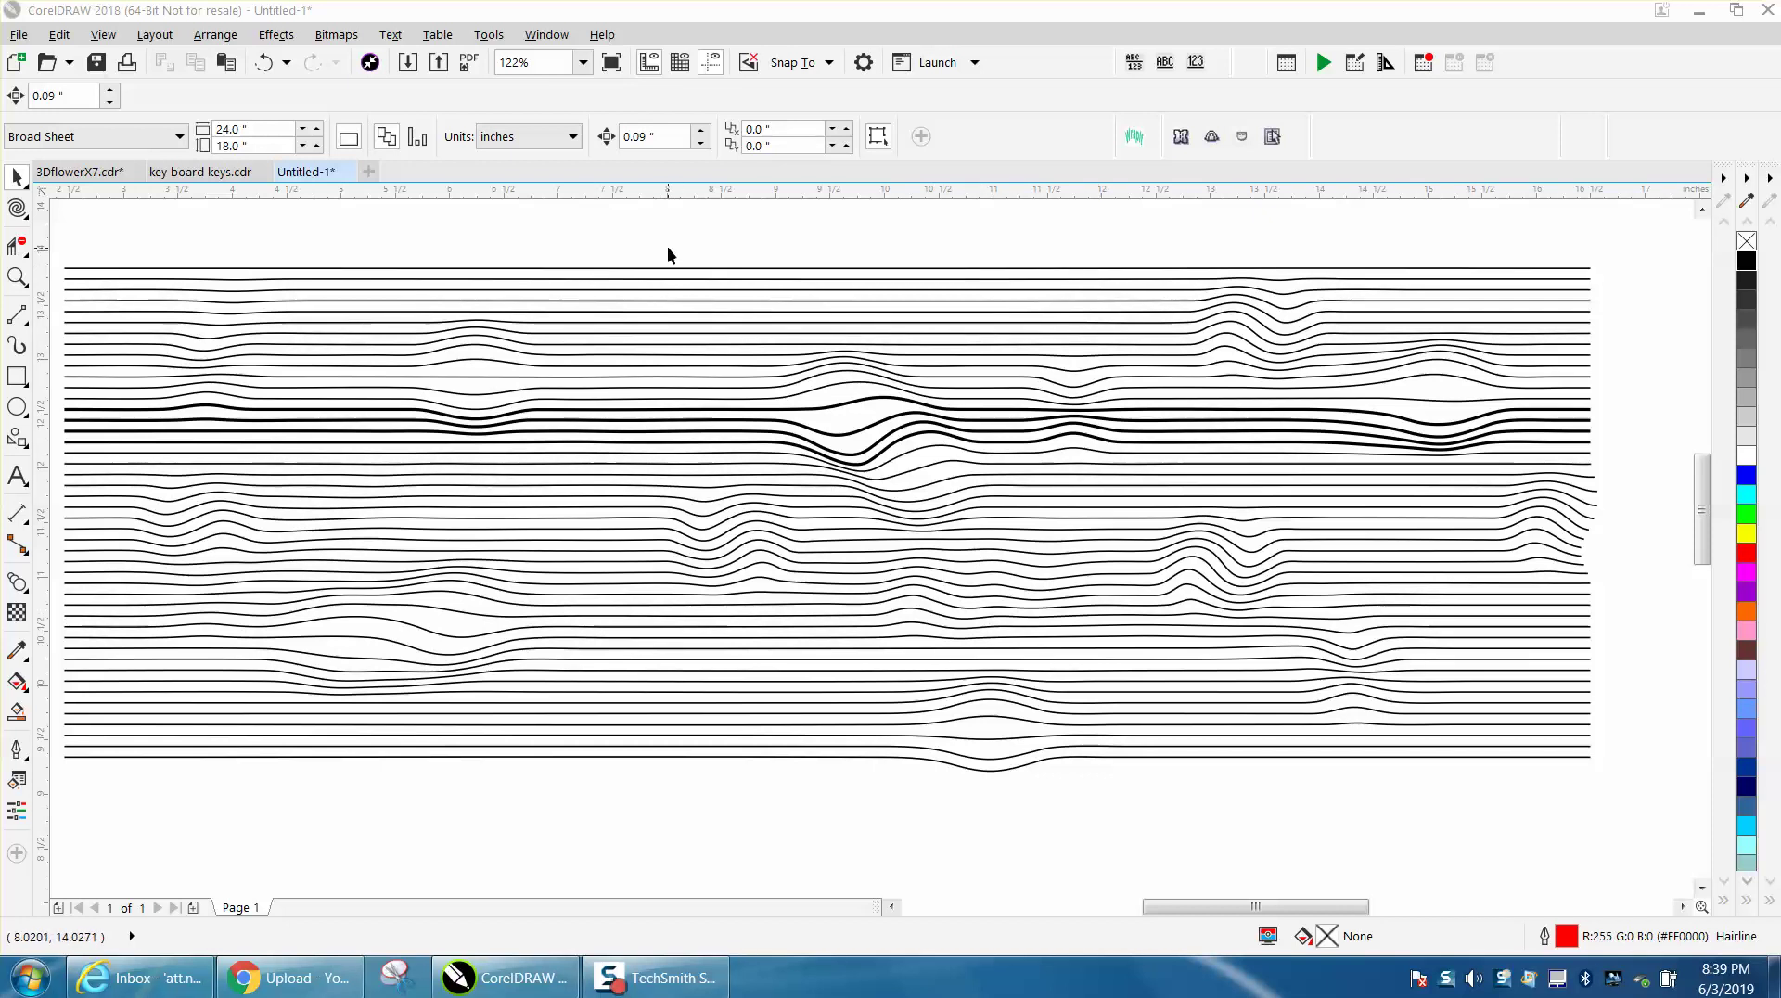
Step: Draw a straight horizontal line below the wood-grain artwork with the 2-Point Line tool
scroll(668, 247, down, 5)
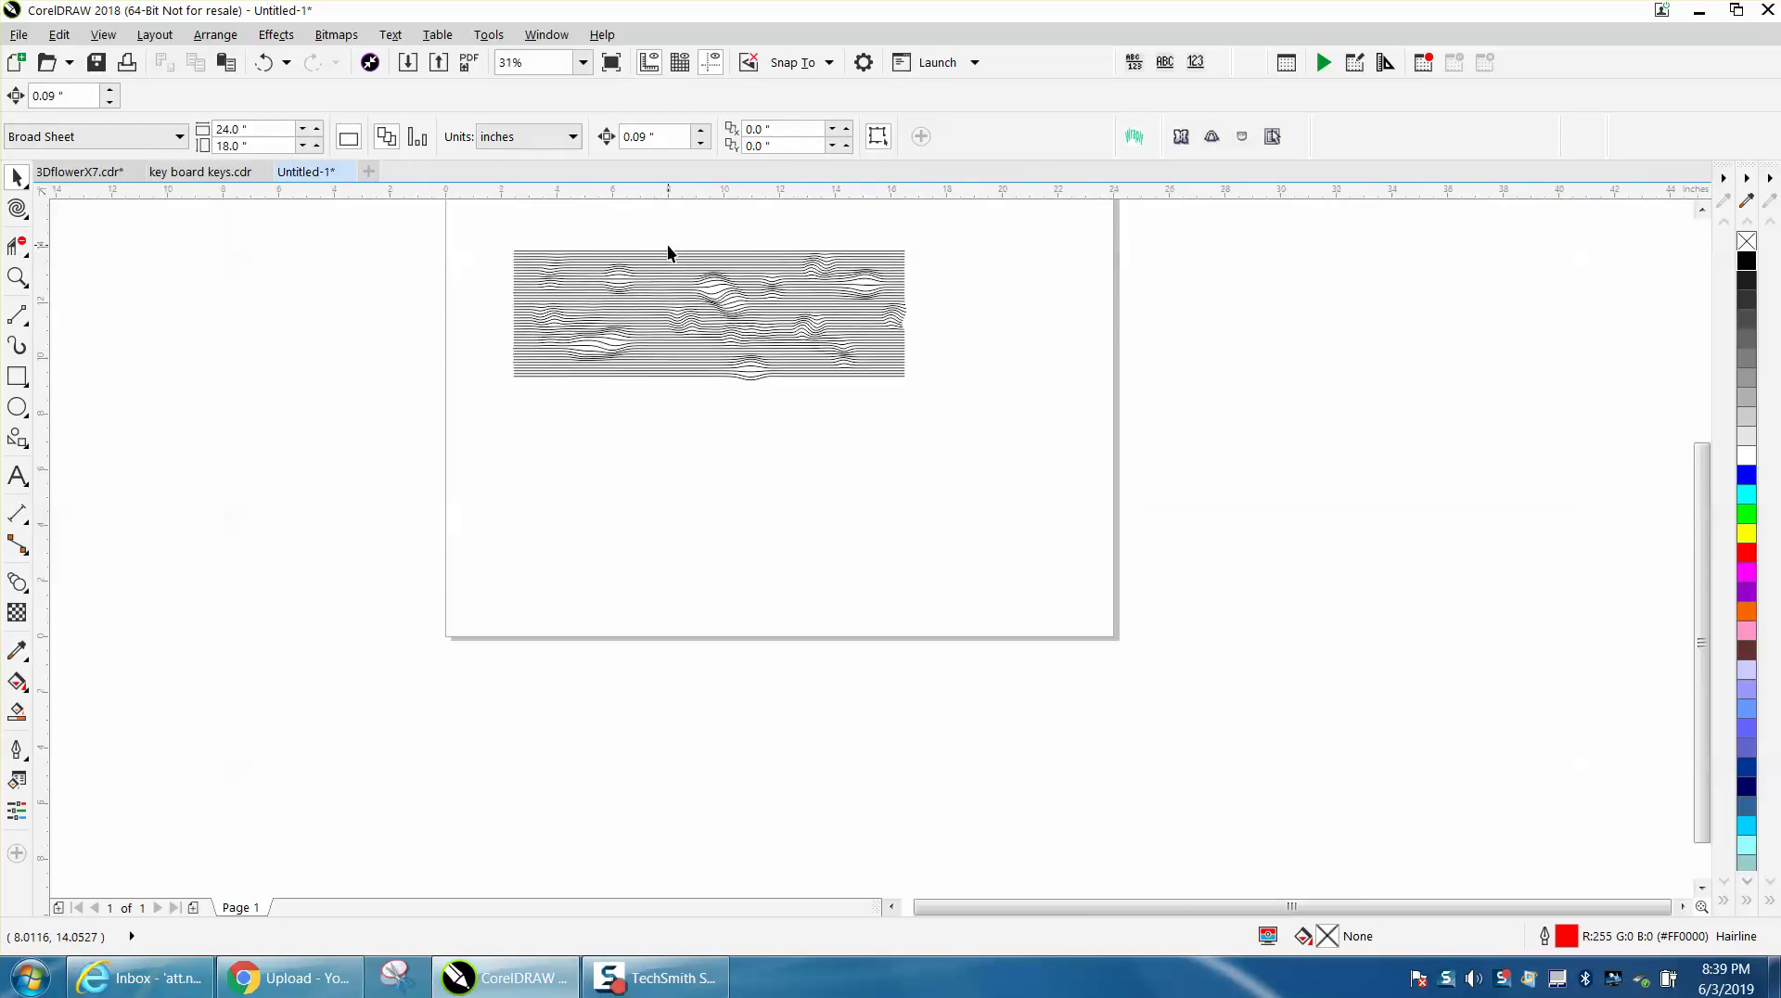
click(27, 326)
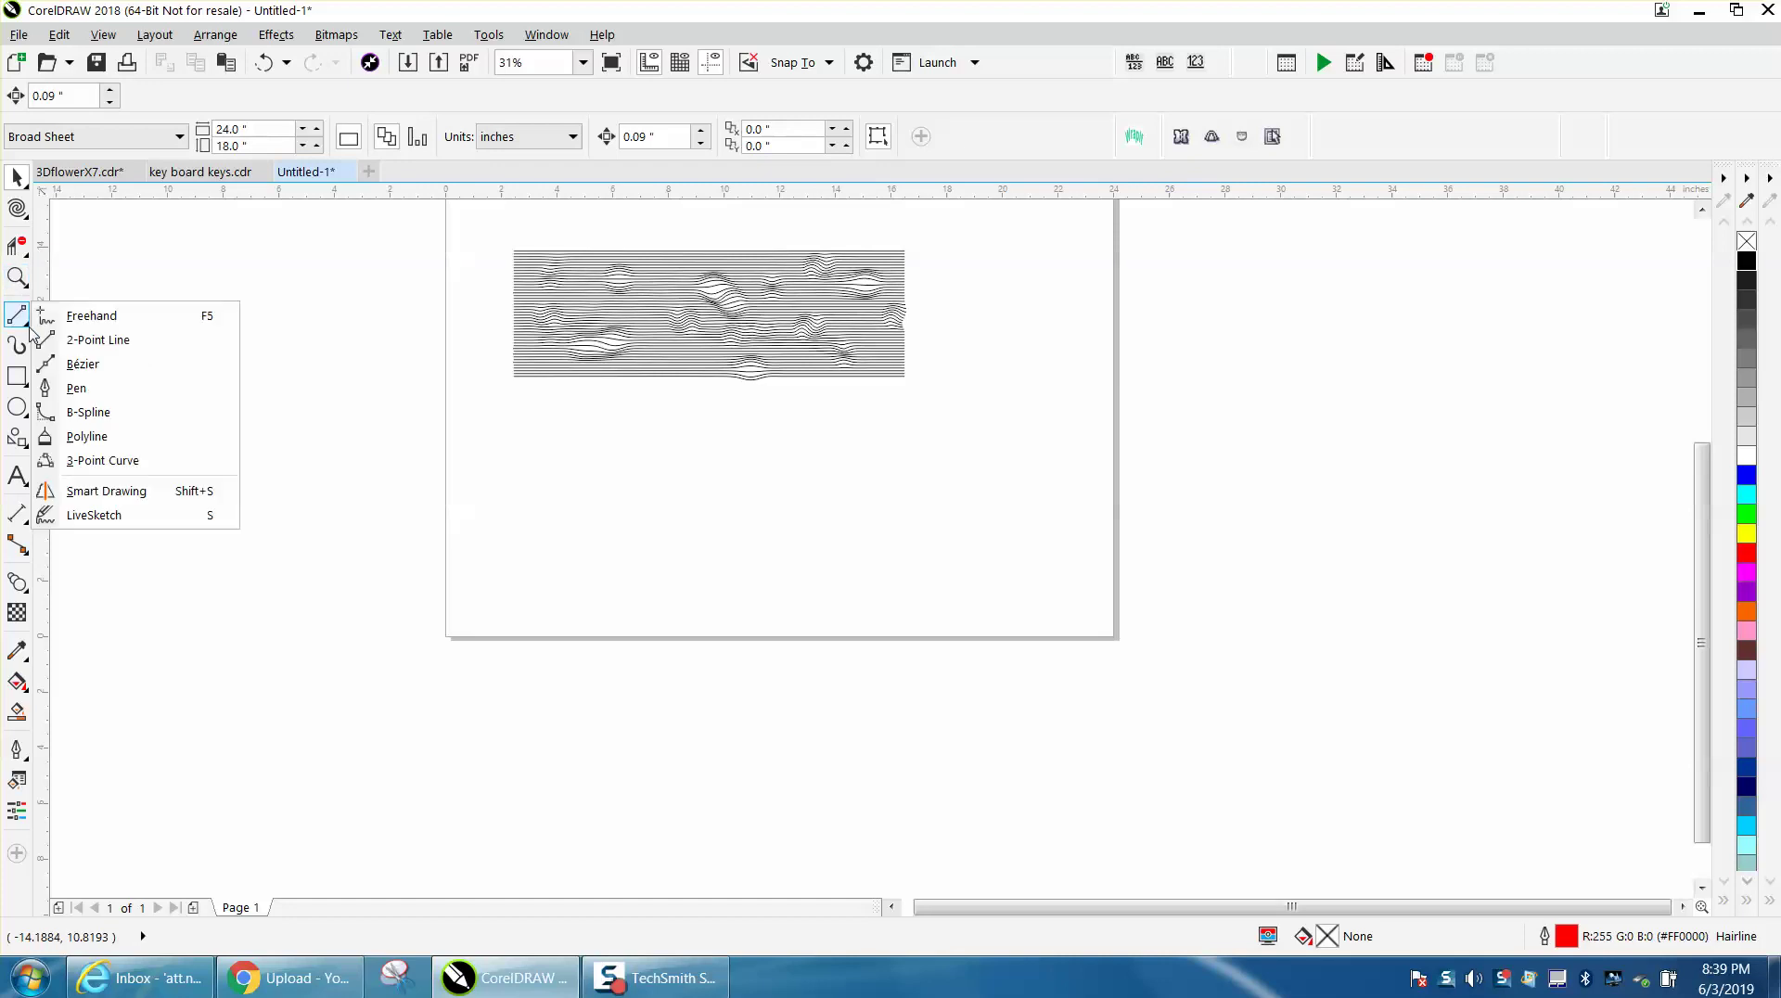
click(93, 338)
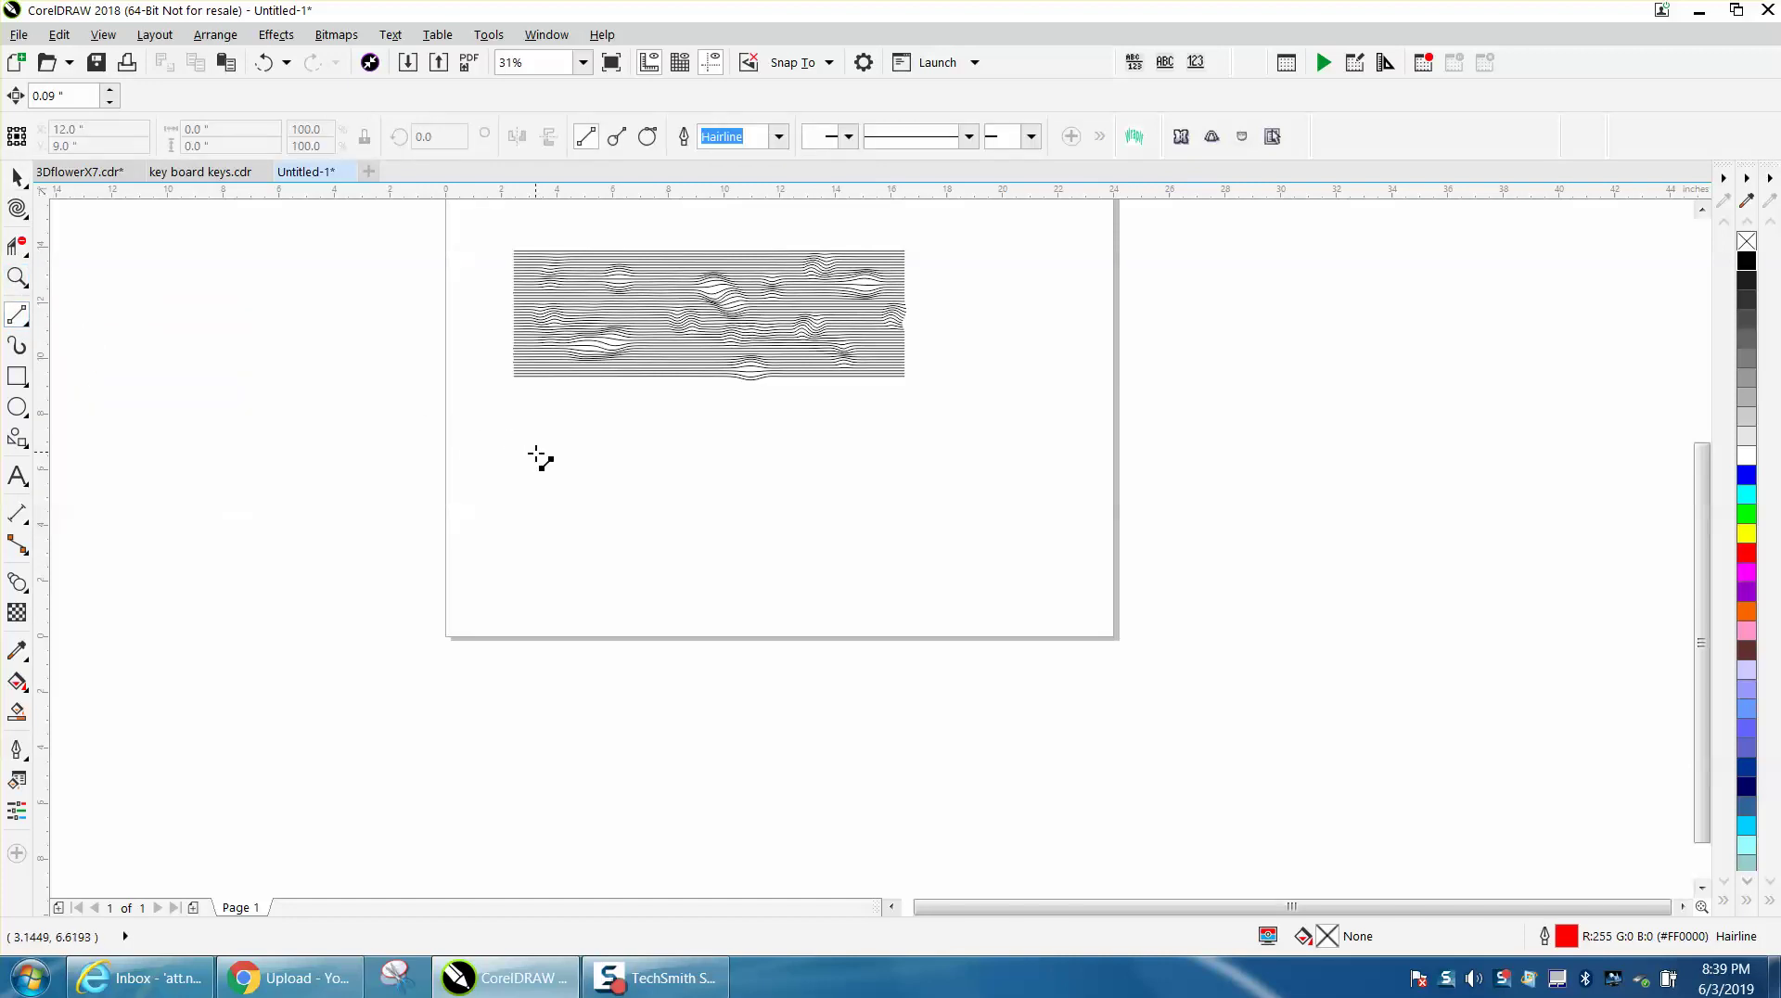
drag(539, 450, 899, 450)
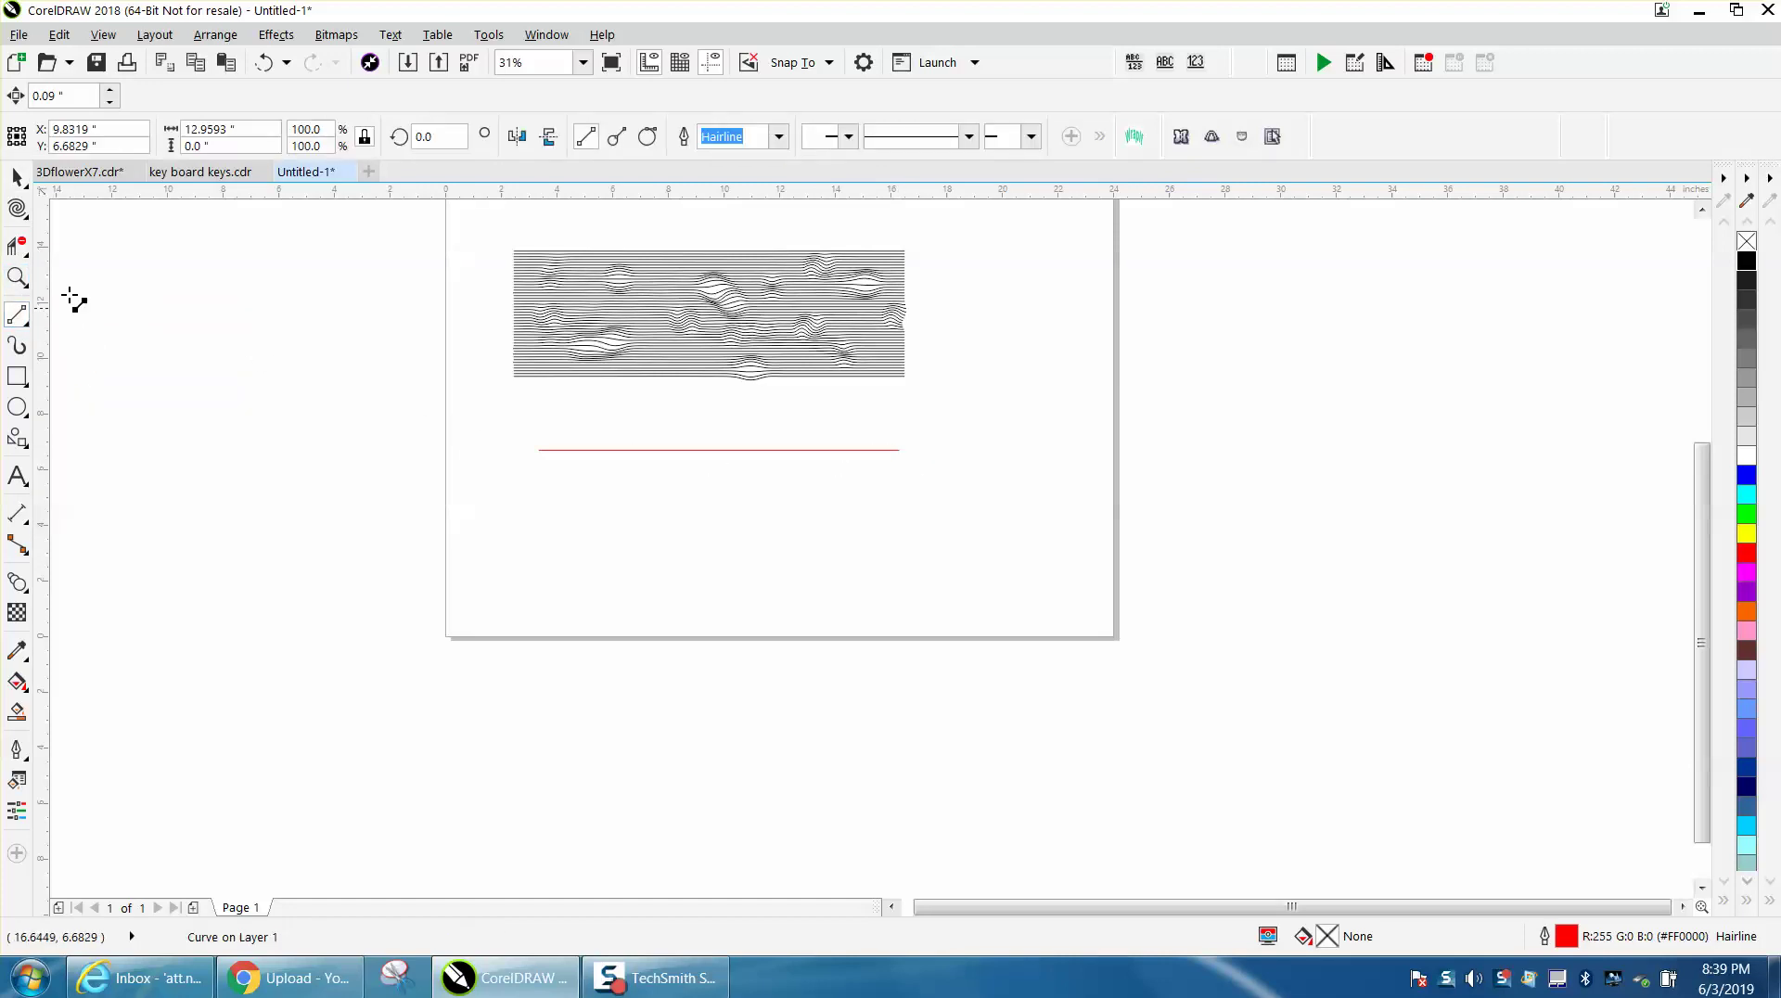
Step: Give the new line a black outline 1.5 pt wide
click(16, 179)
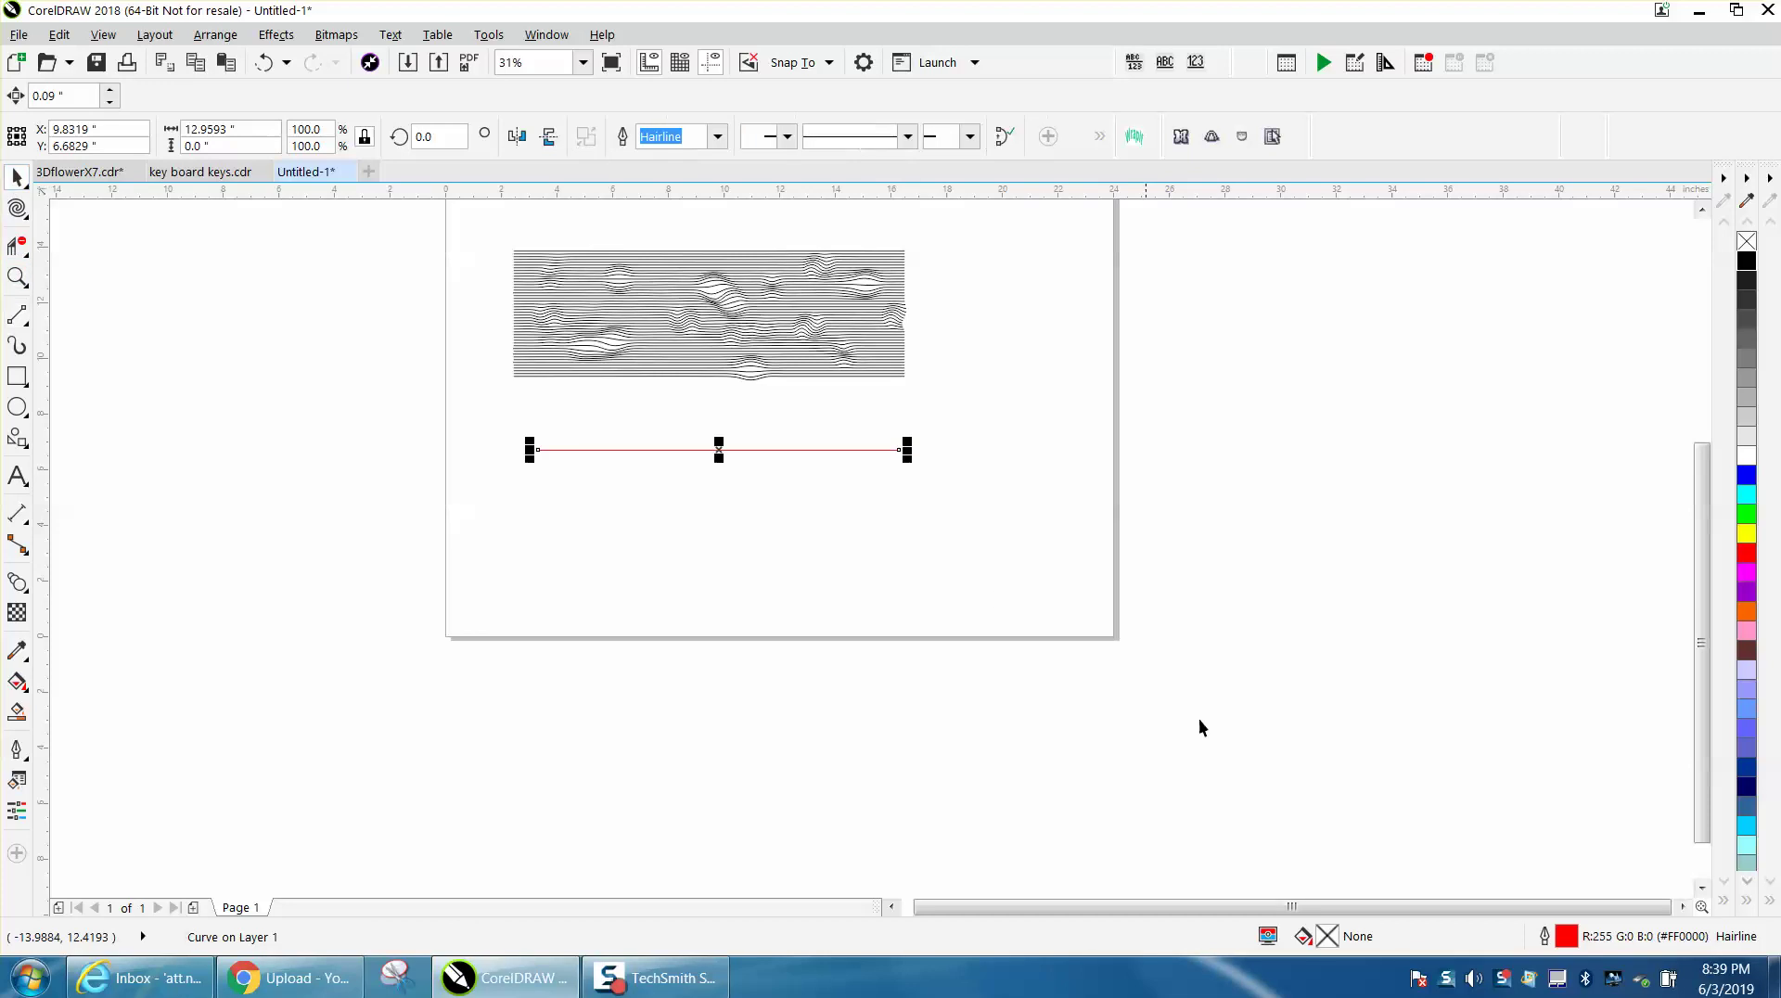
double_click(1568, 939)
click(764, 353)
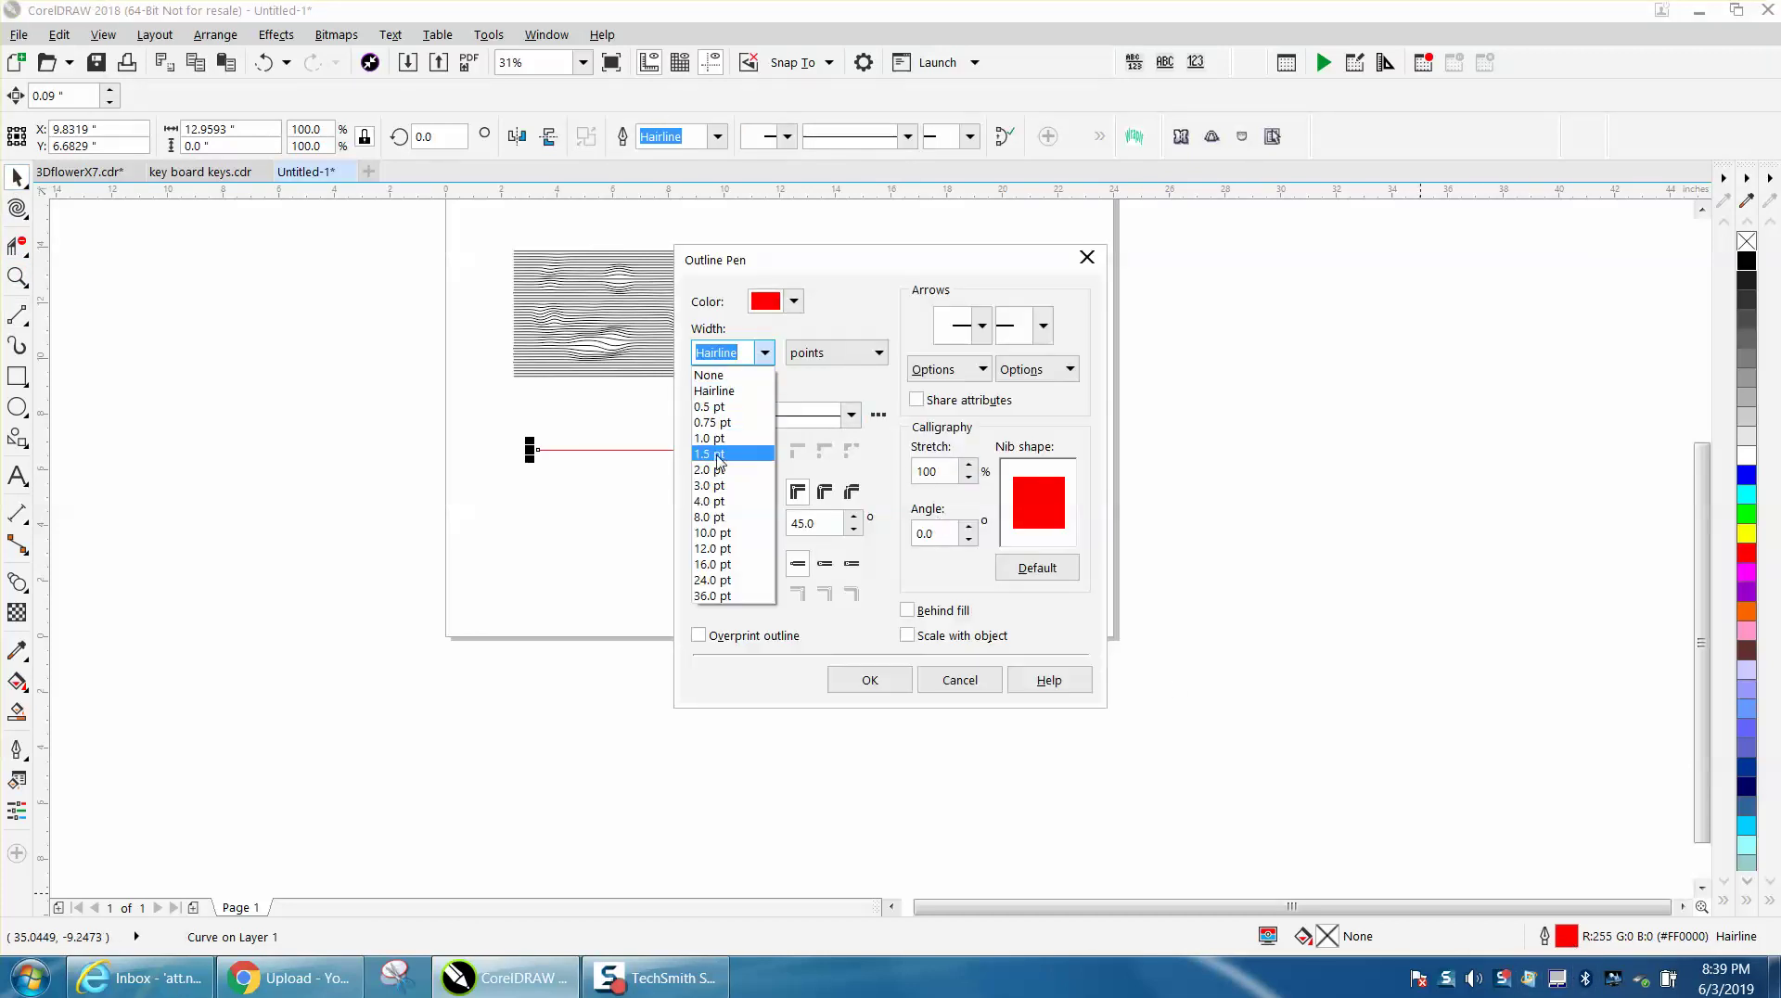
click(717, 454)
click(794, 302)
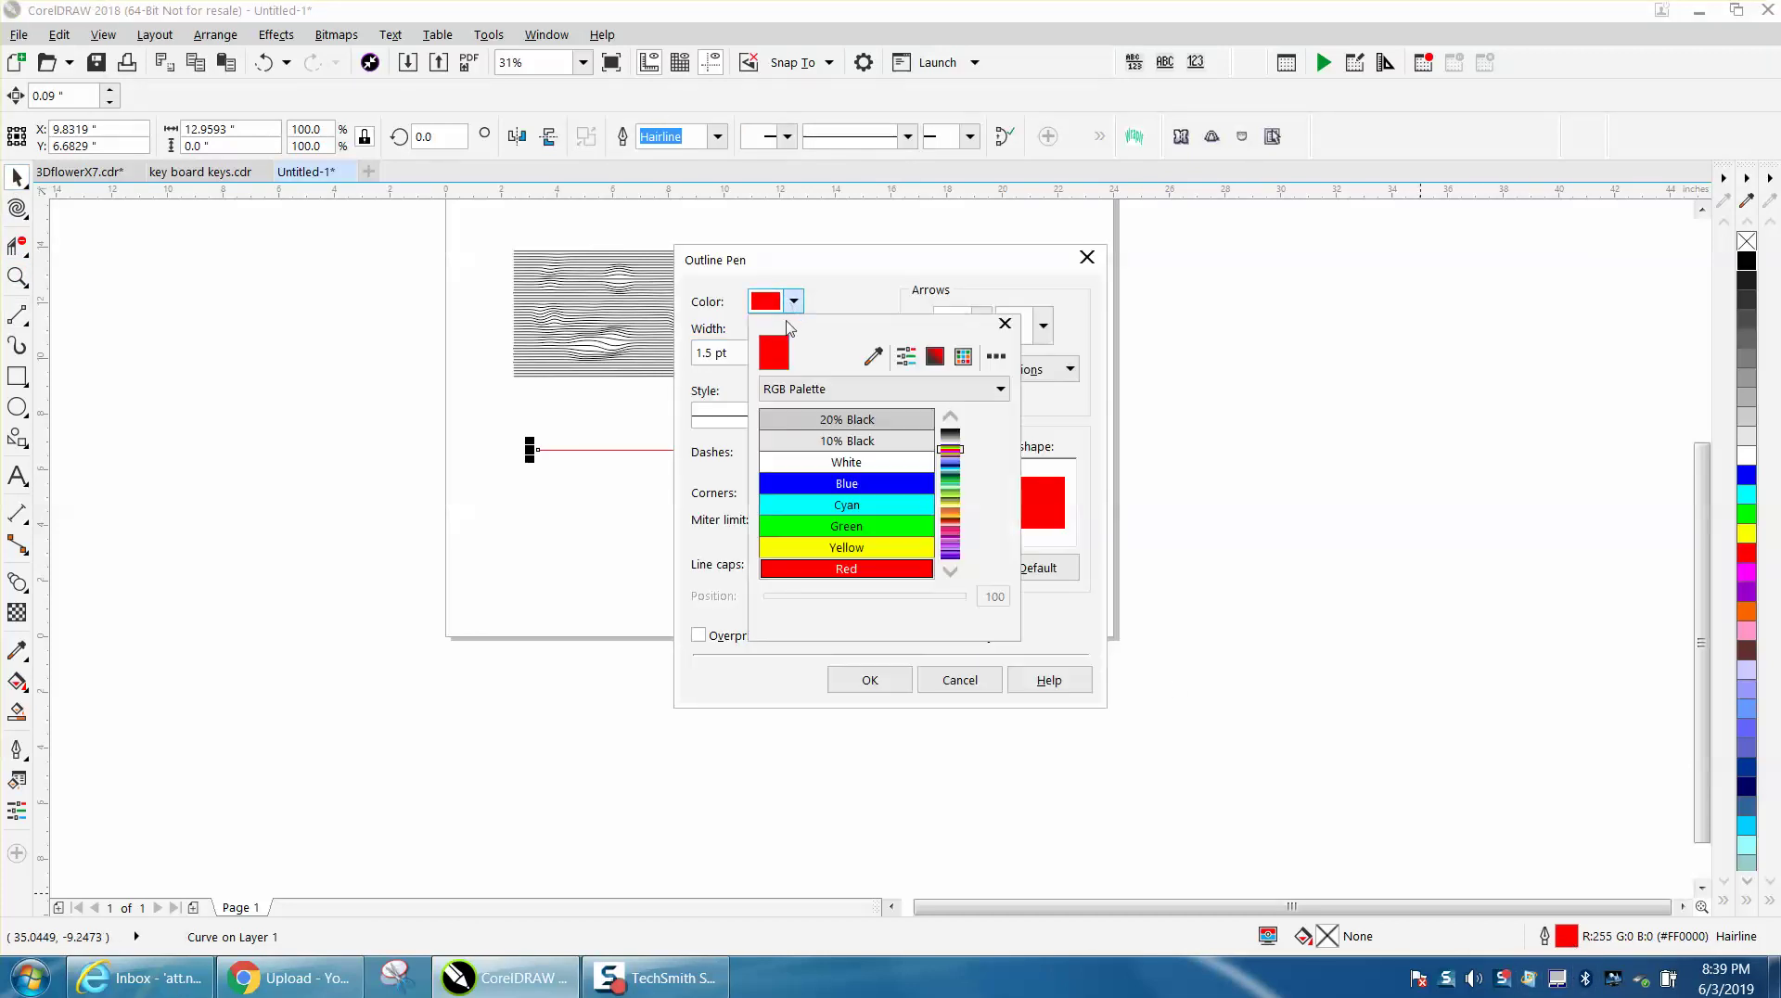
click(948, 423)
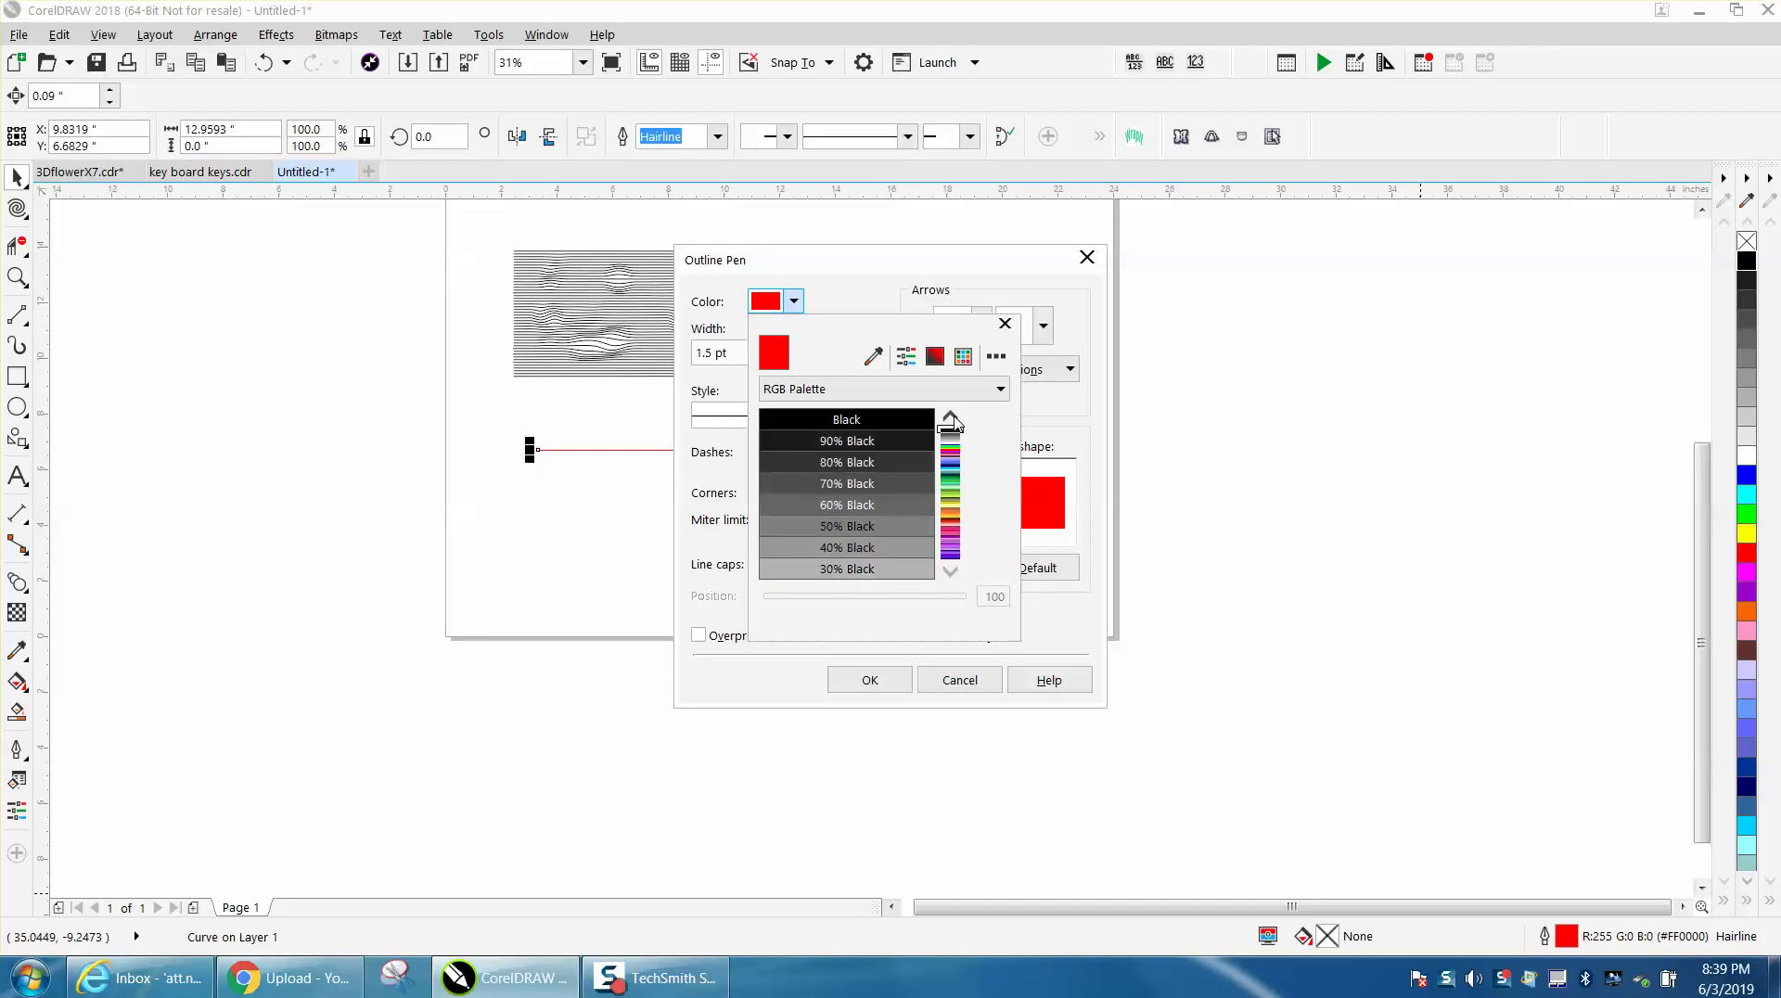
click(898, 423)
click(892, 680)
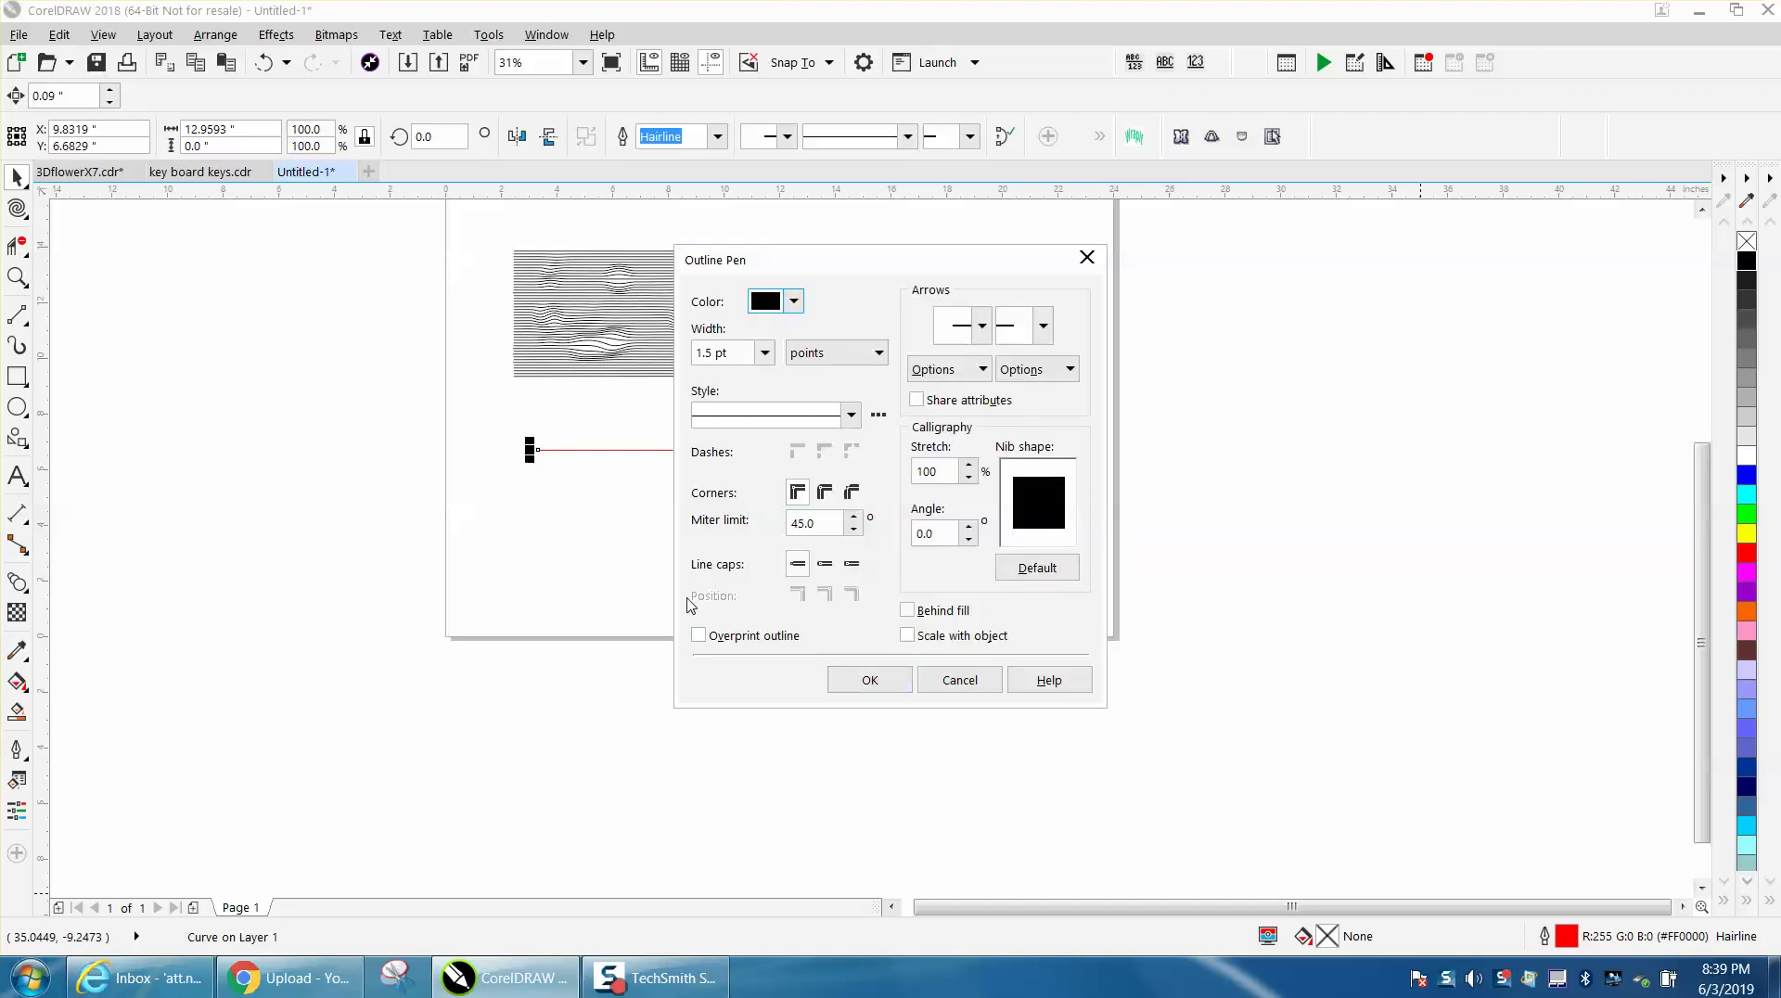
click(889, 684)
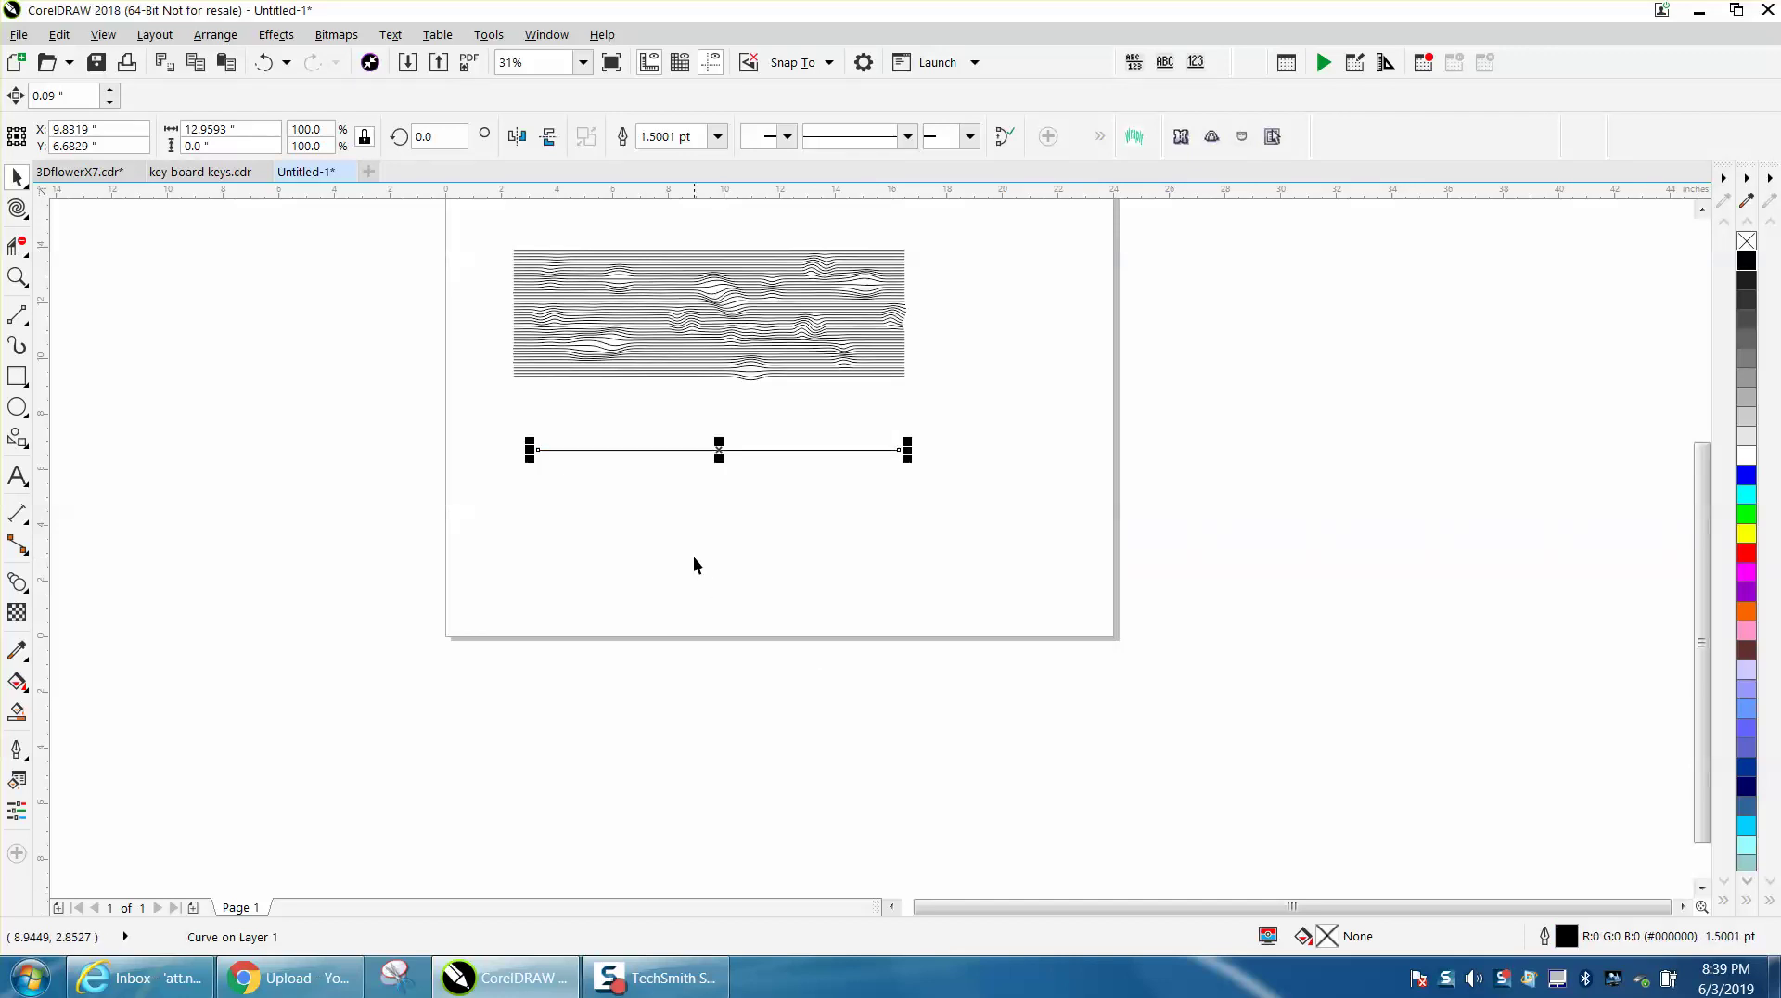
Step: Duplicate the line with Ctrl+D into a small stack of evenly spaced copies
key(Down)
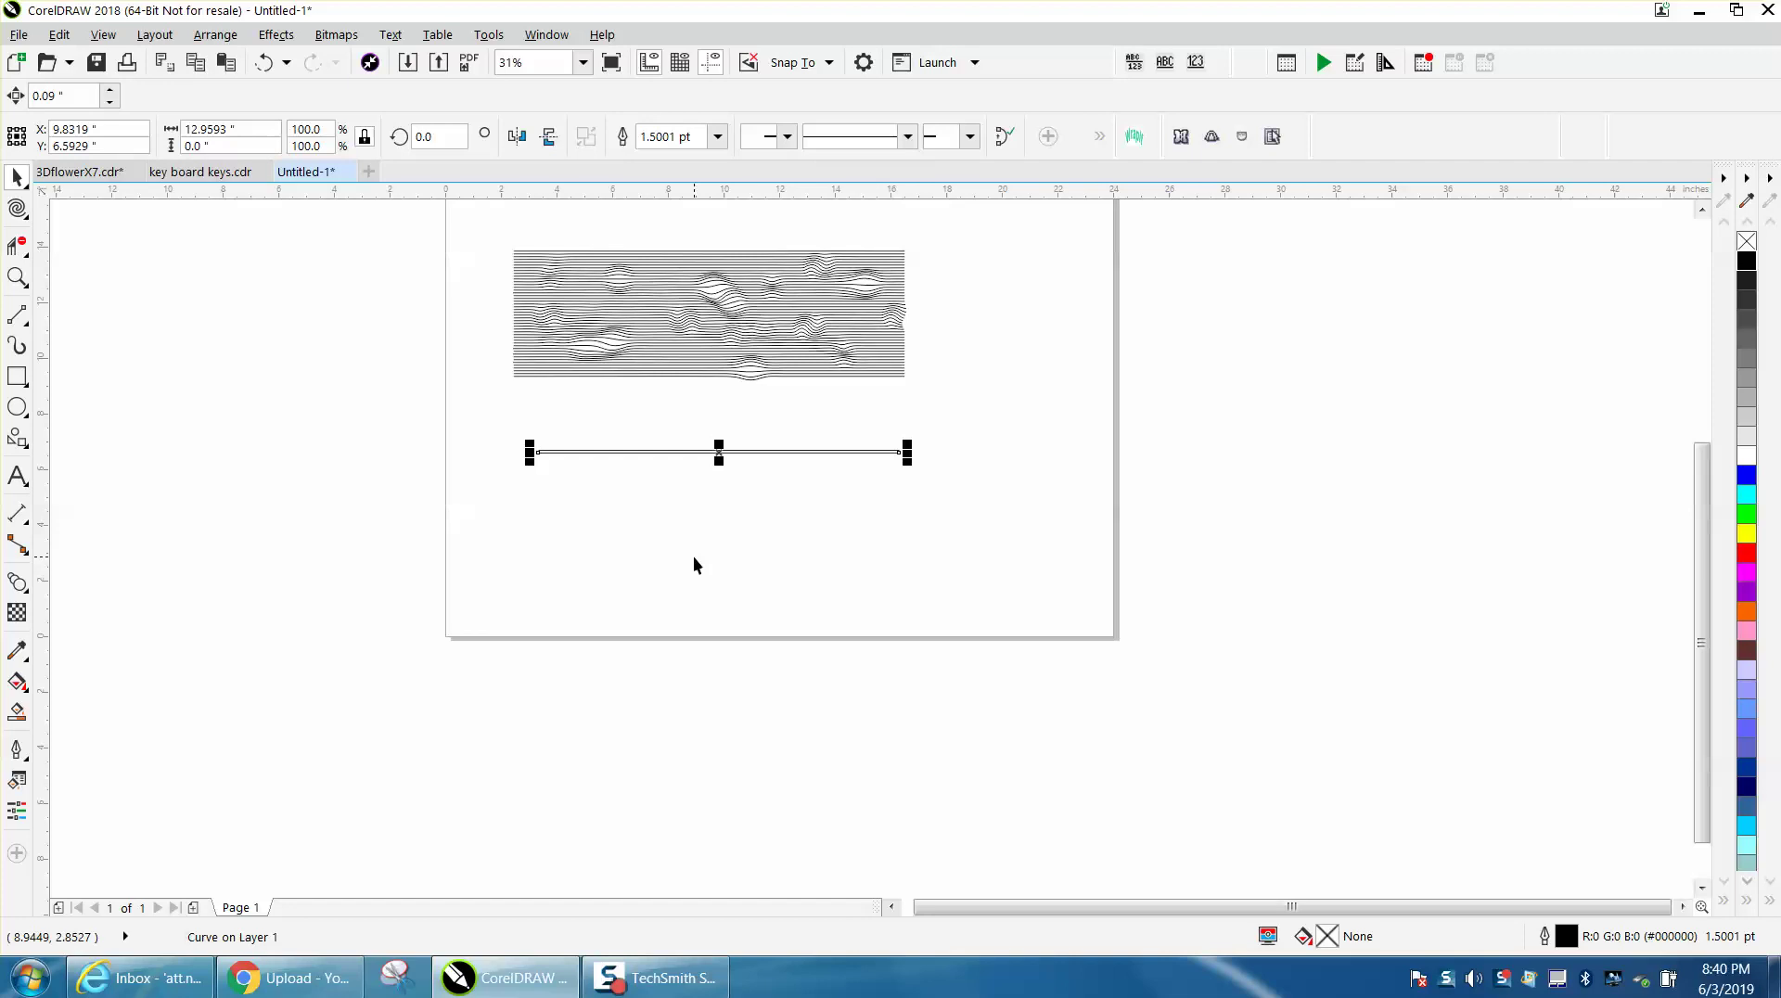
key(ctrl+d)
key(Down)
key(ctrl+d)
key(Down)
key(ctrl+d)
key(Down)
key(Escape)
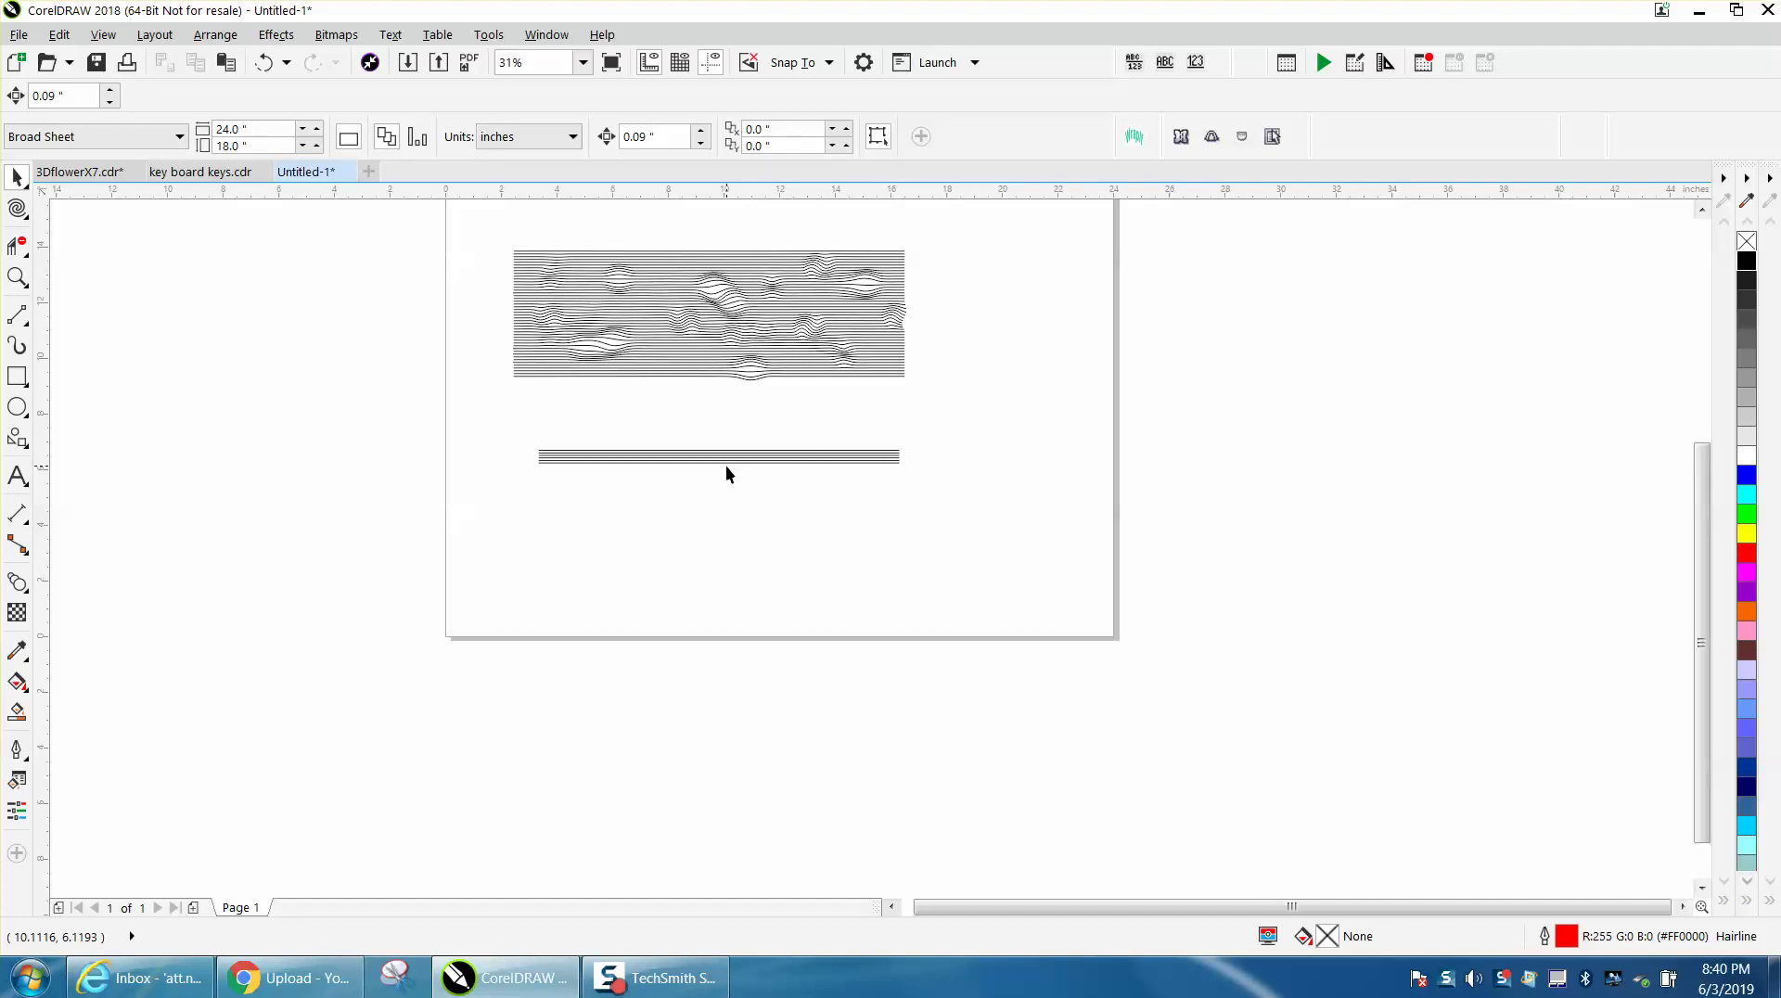
Step: Zoom in on the stack and add more line copies below the bottom line
click(17, 276)
drag(509, 413, 1104, 515)
click(15, 177)
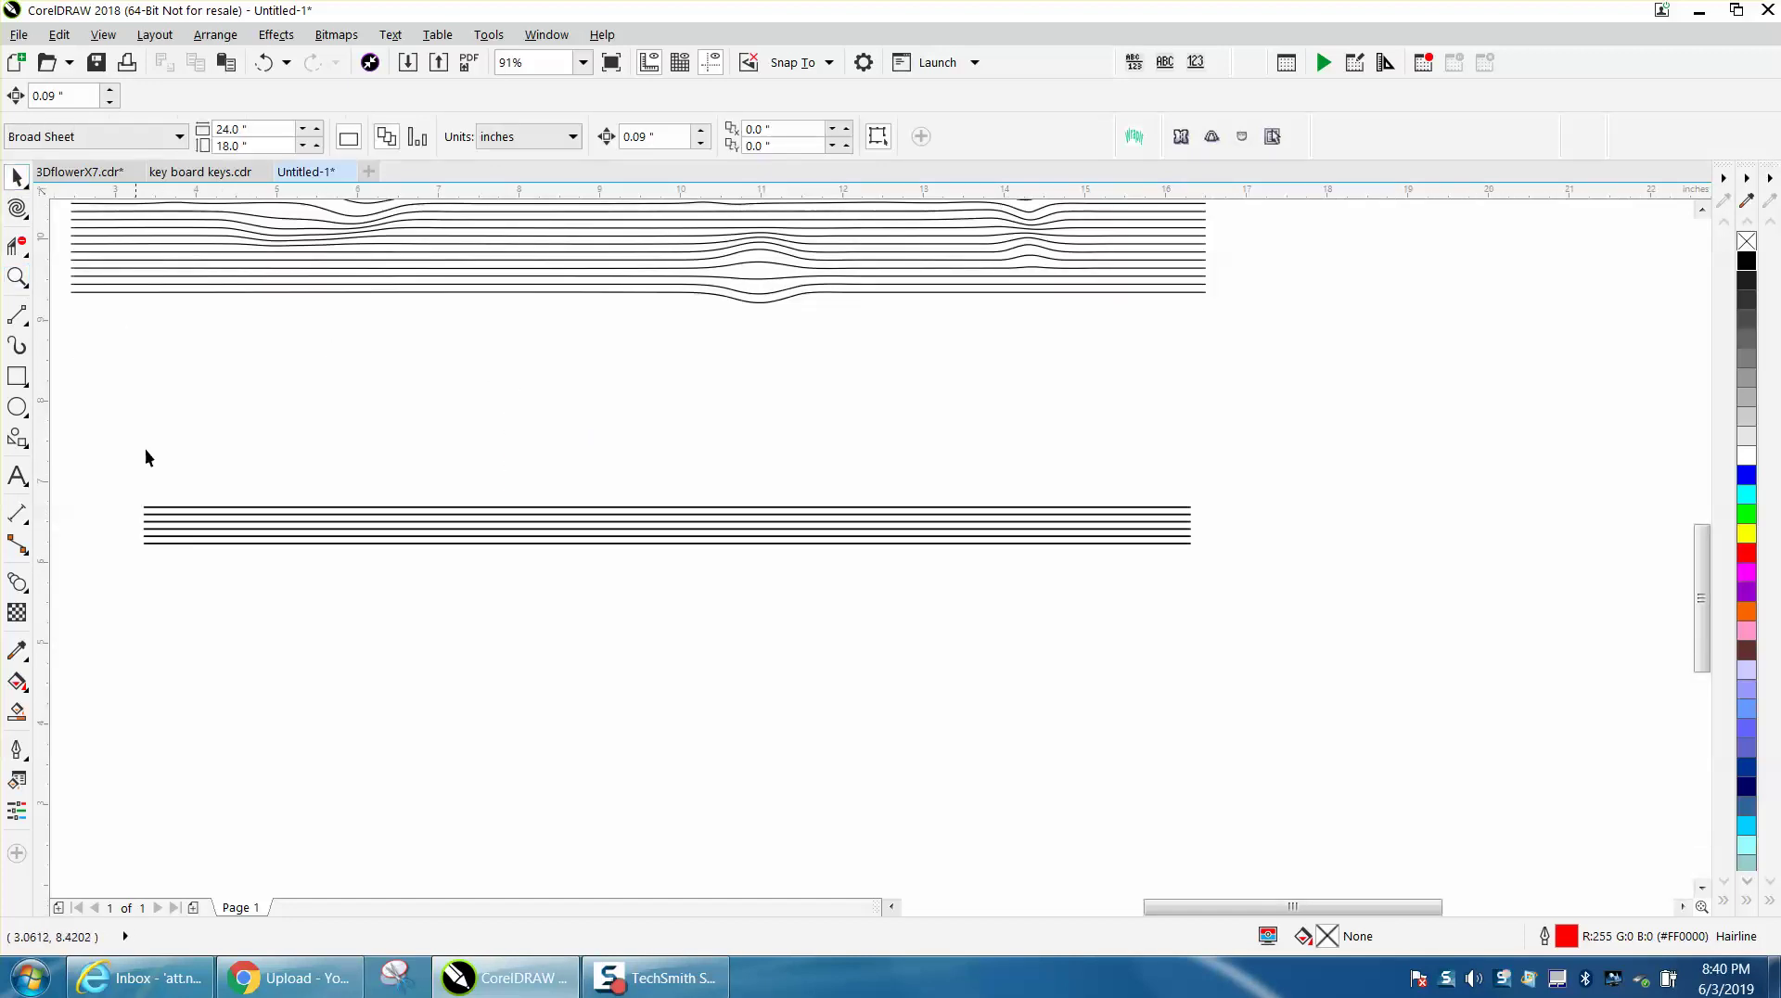
click(208, 544)
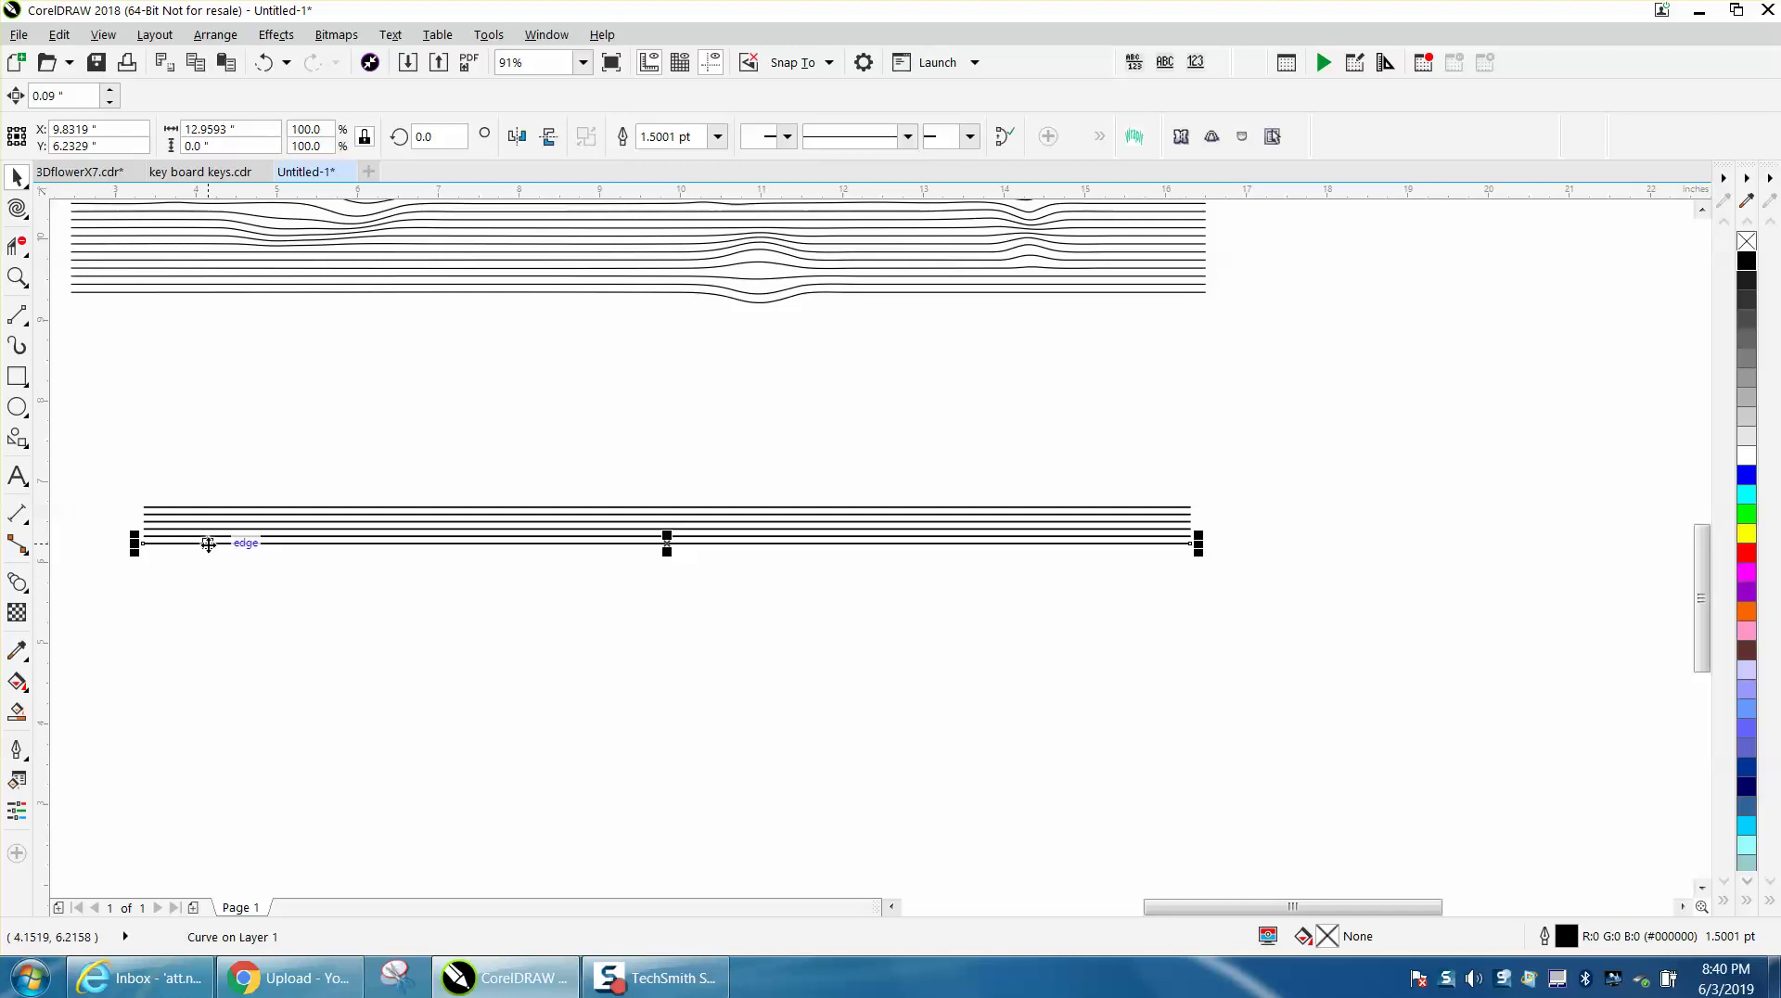
key(KP_Add)
key(Down)
key(KP_Add)
key(Down)
key(KP_Add)
key(Down)
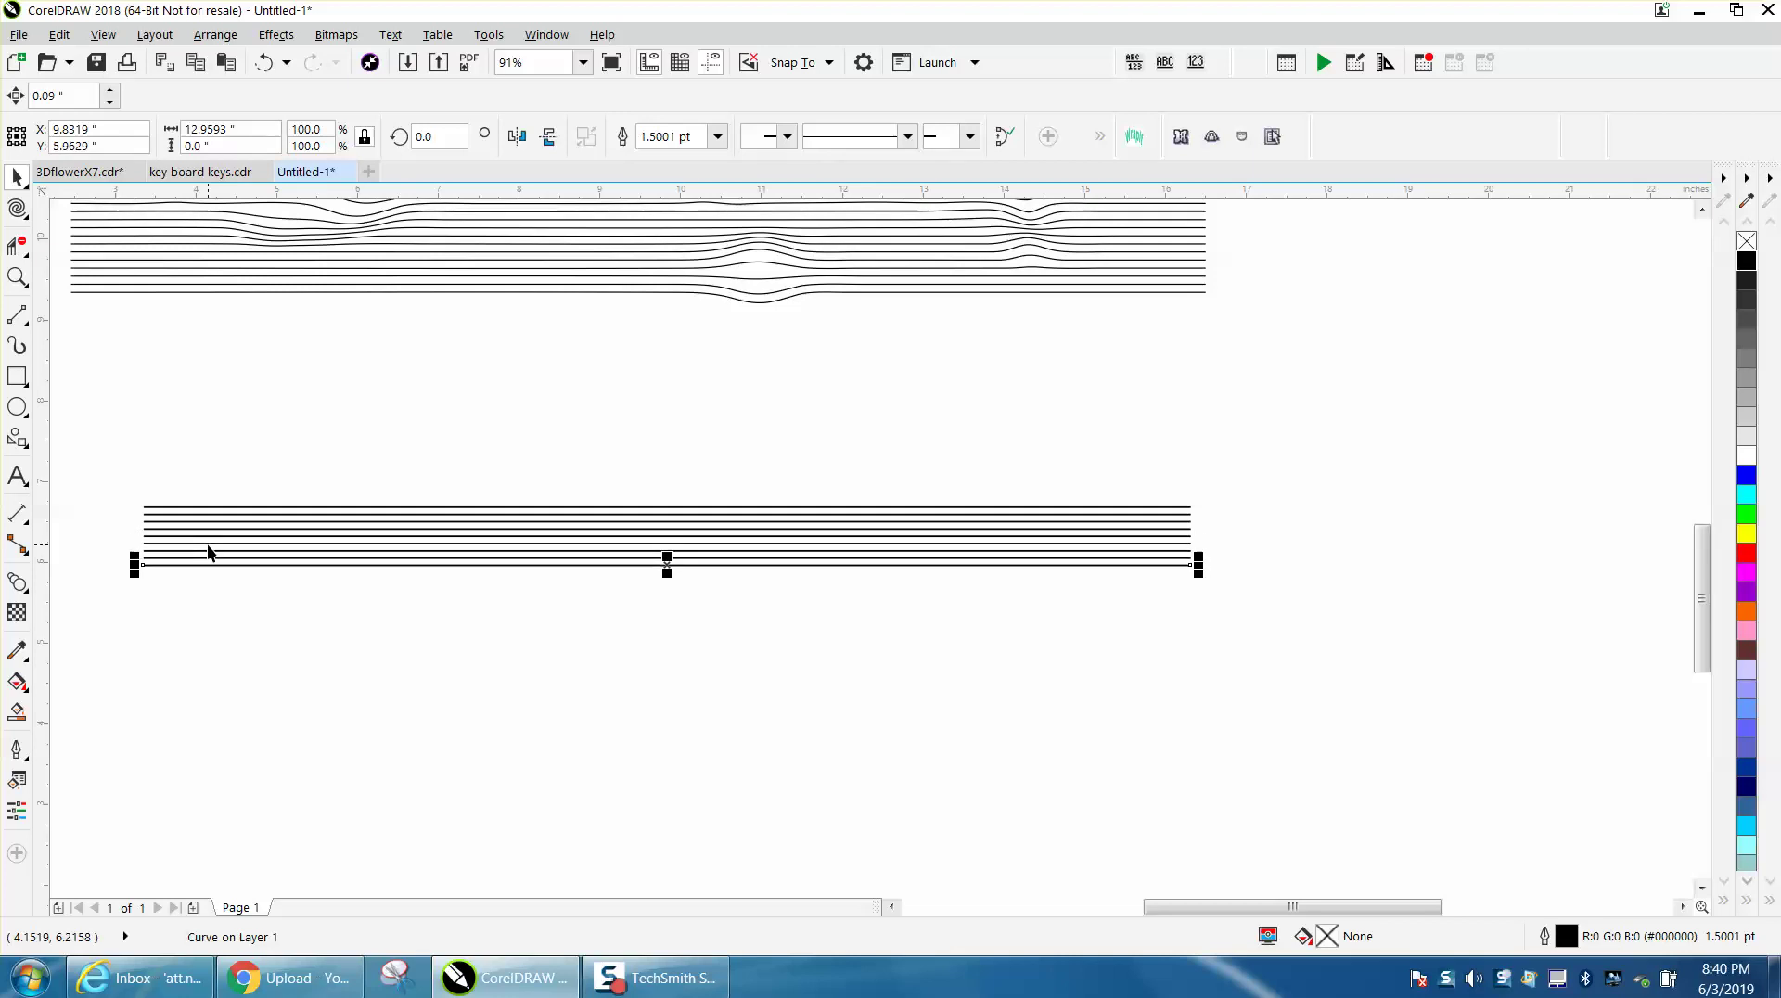
key(Down)
key(Down)
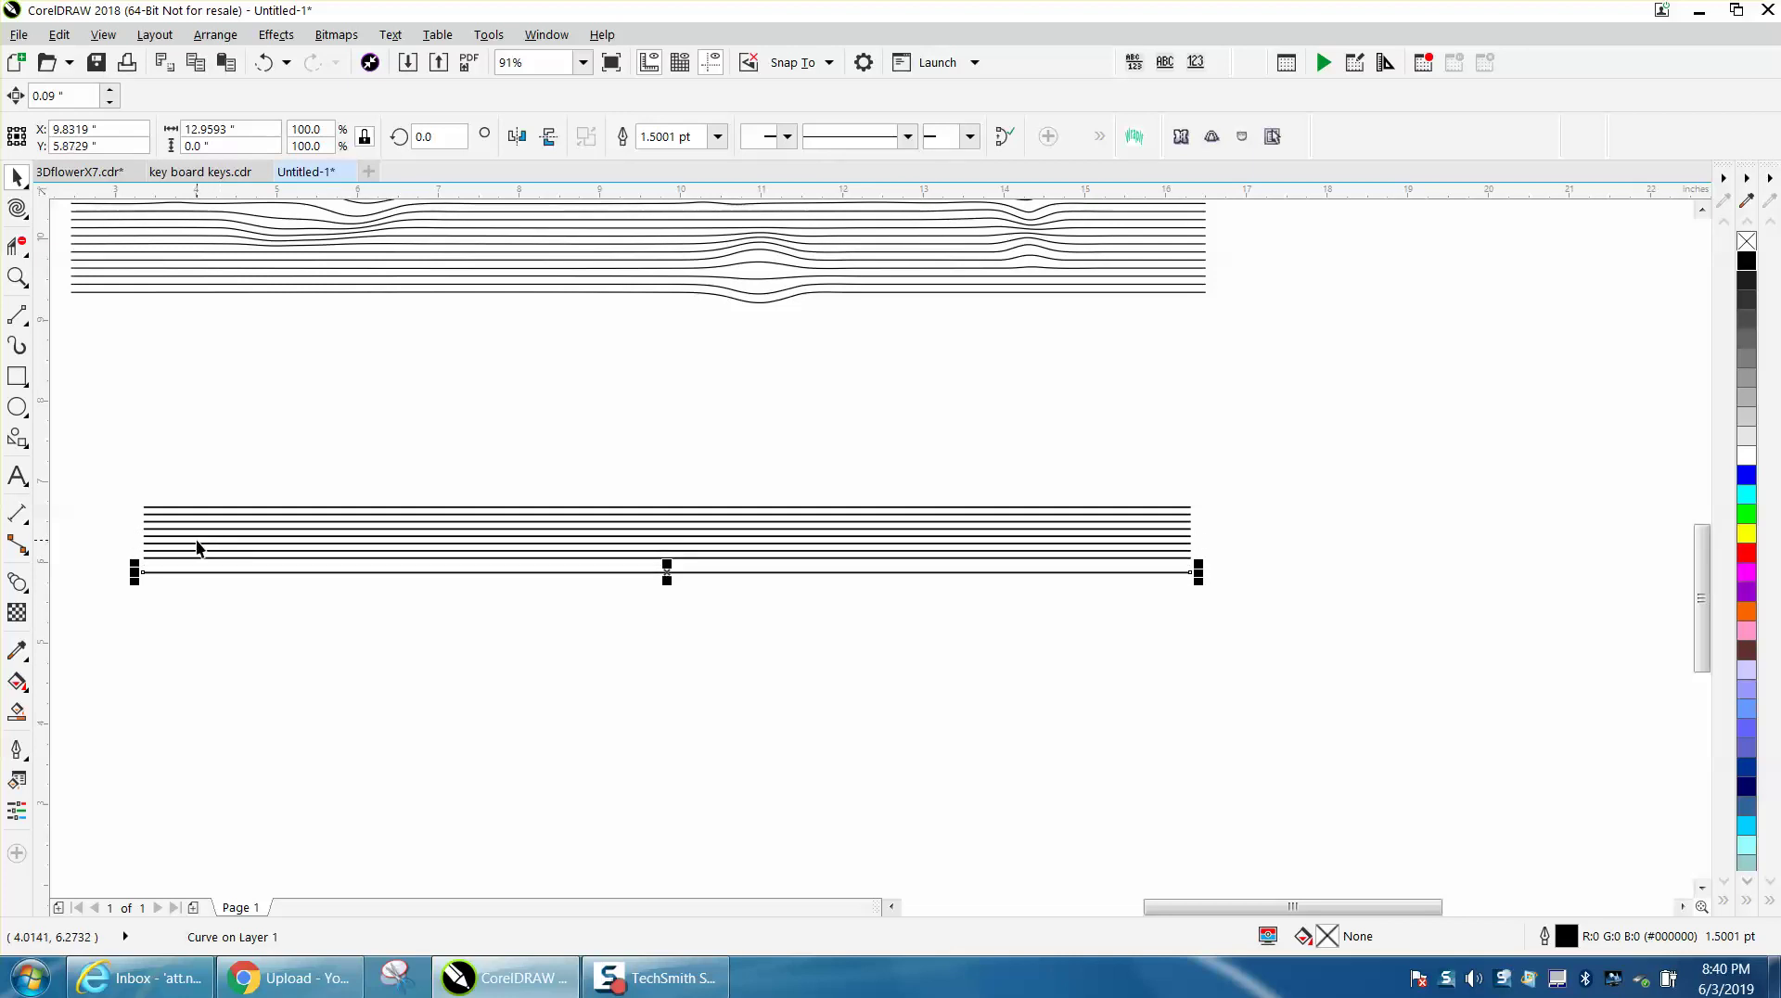
key(KP_Add)
key(Down)
key(Down)
key(Down)
key(KP_Add)
key(Down)
key(Down)
key(KP_Add)
key(Down)
key(Down)
key(Down)
key(KP_Add)
key(Down)
key(Down)
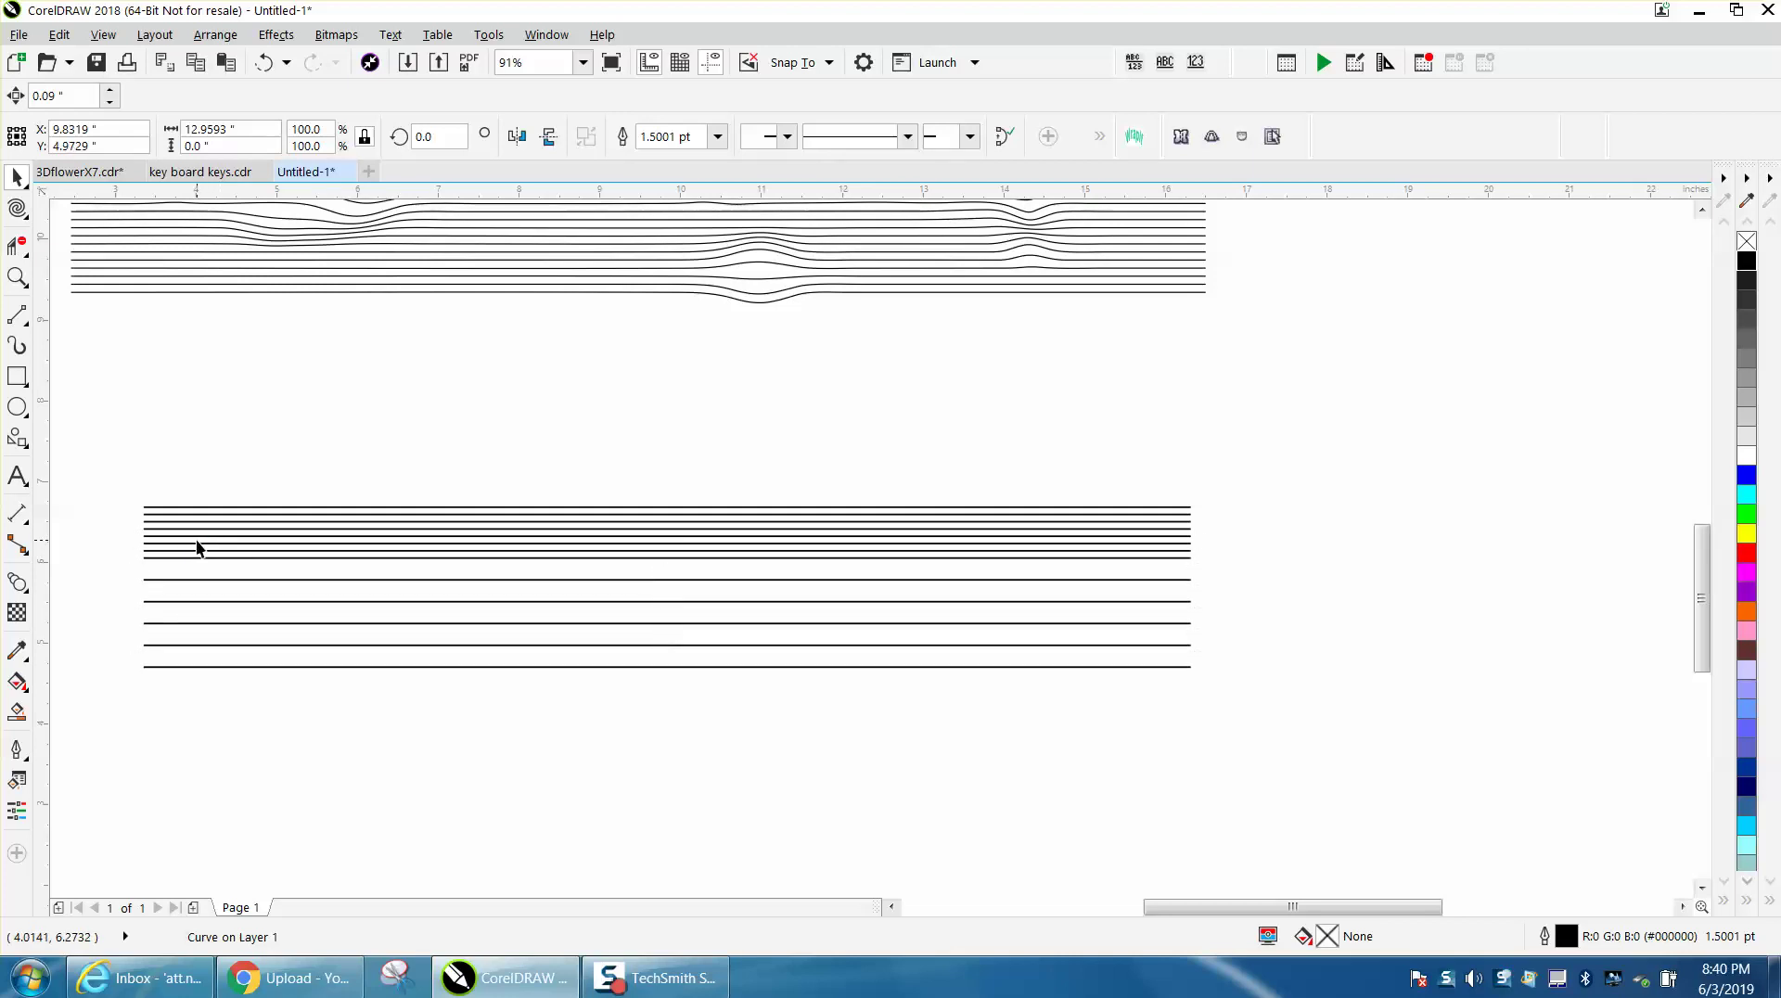
key(KP_Add)
key(Down)
key(Down)
key(Down)
key(KP_Add)
key(Down)
key(Down)
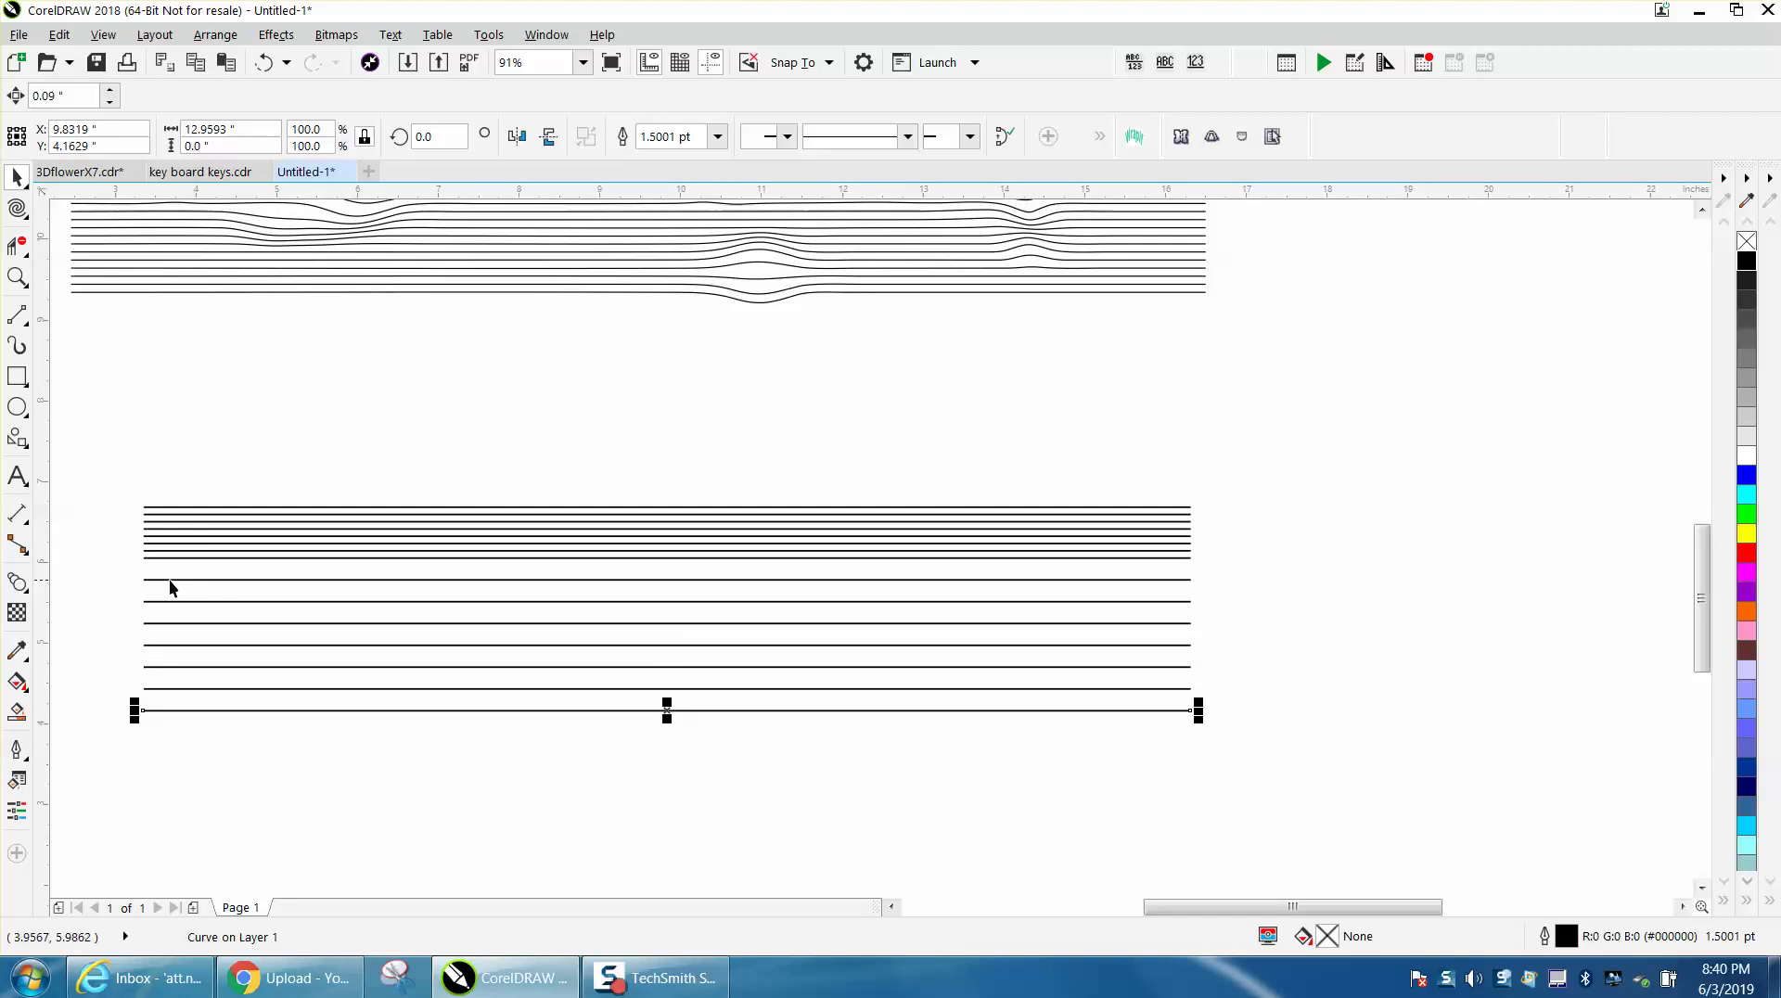
Step: Delete the seven lower, wider-spaced lines
drag(135, 570, 1266, 722)
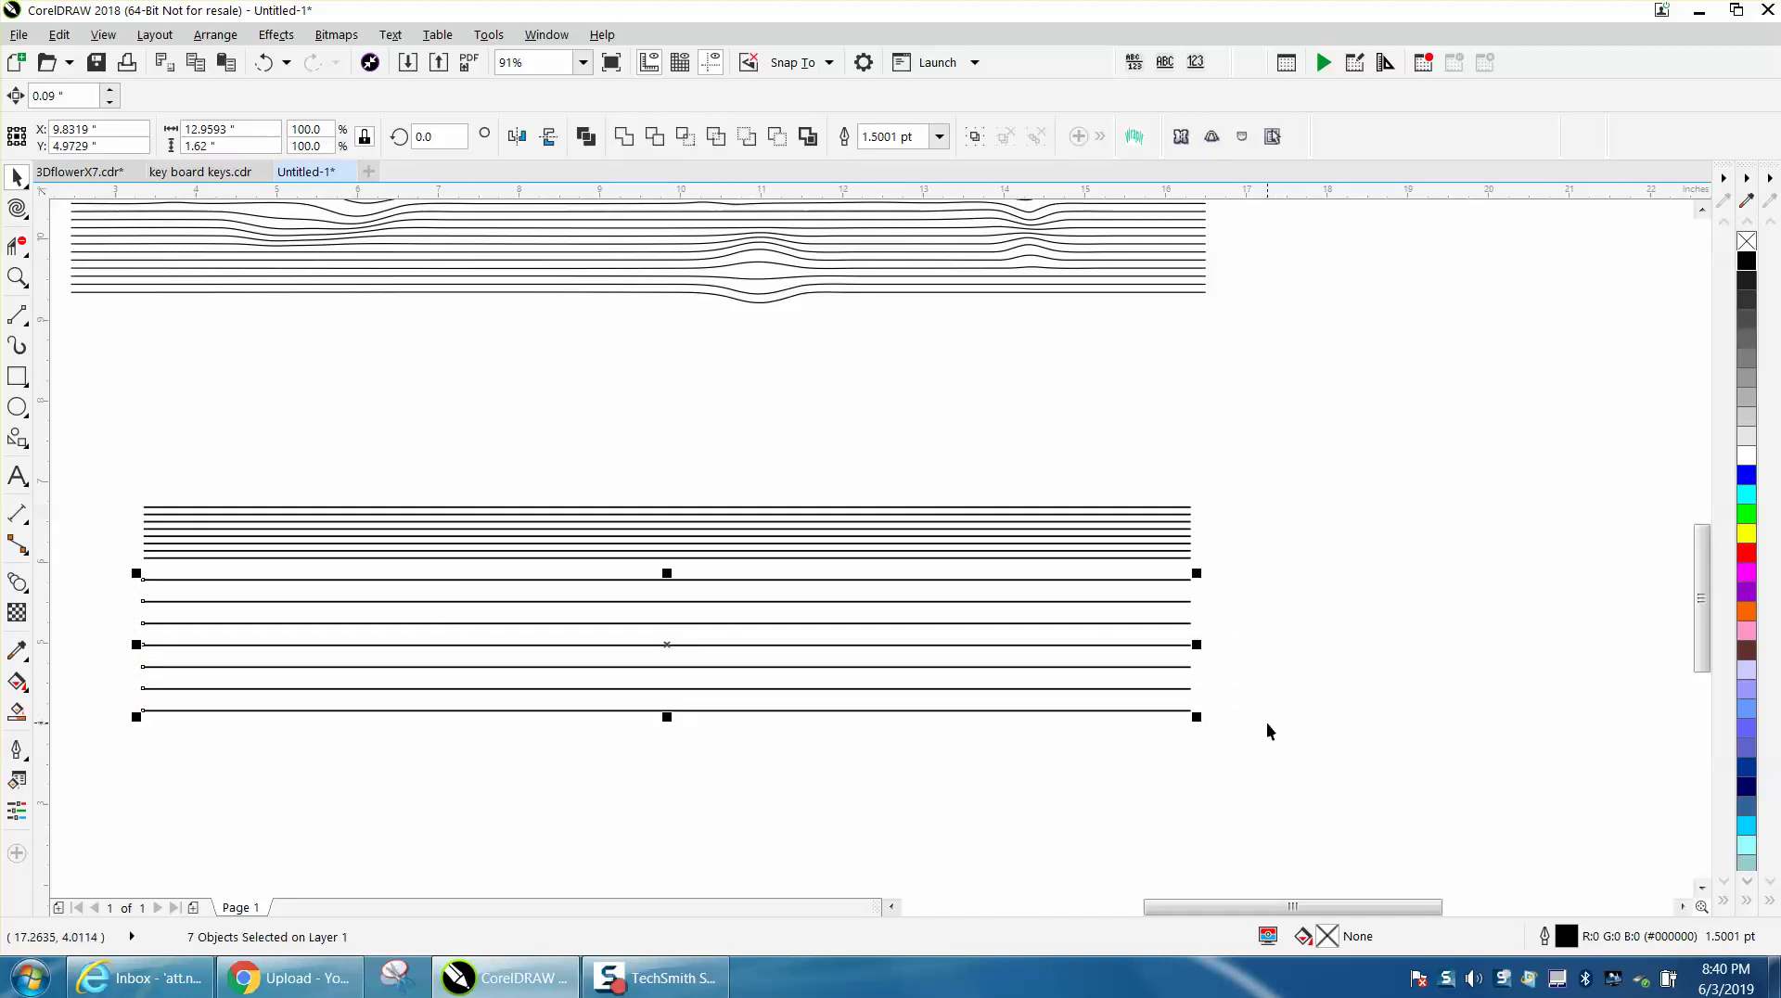
key(Delete)
click(1268, 732)
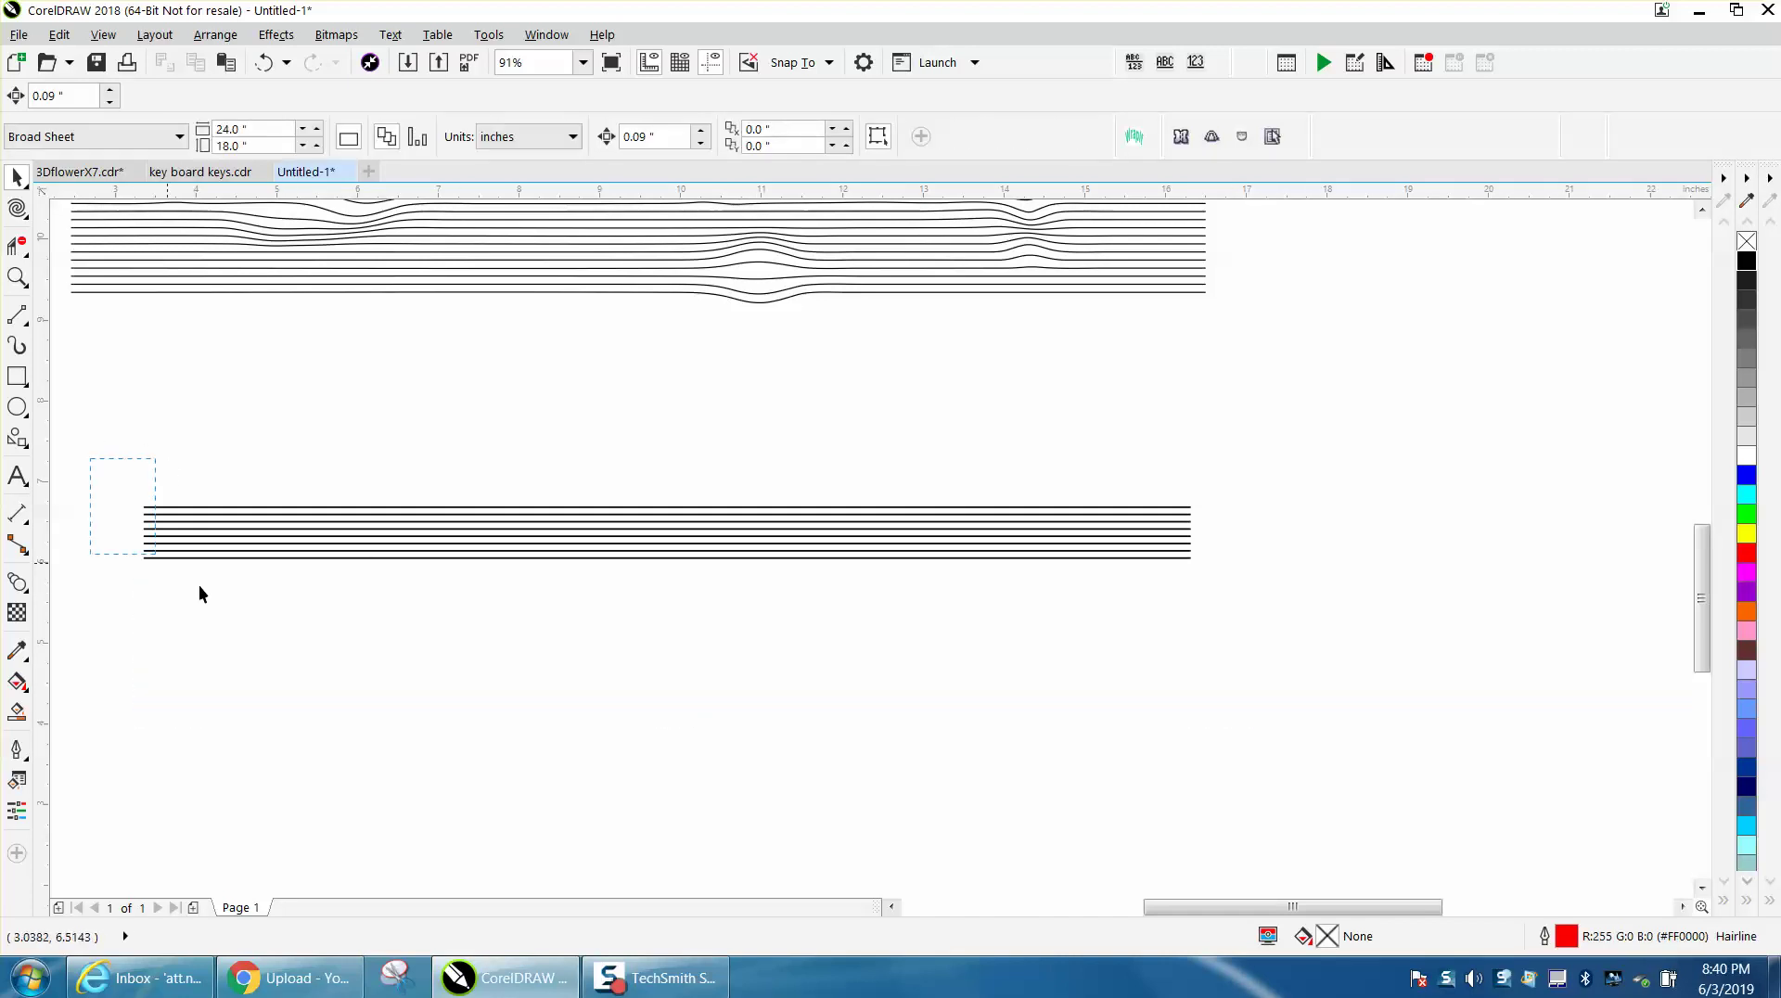
Step: Copy and paste the eight-line stack three times, placing each copy below the stack
drag(198, 593, 1228, 668)
key(ctrl+c)
key(ctrl+v)
key(Down)
key(Down)
key(Down)
key(Down)
key(Down)
key(Down)
key(Down)
key(Down)
key(Down)
key(Down)
key(Down)
key(Down)
key(Down)
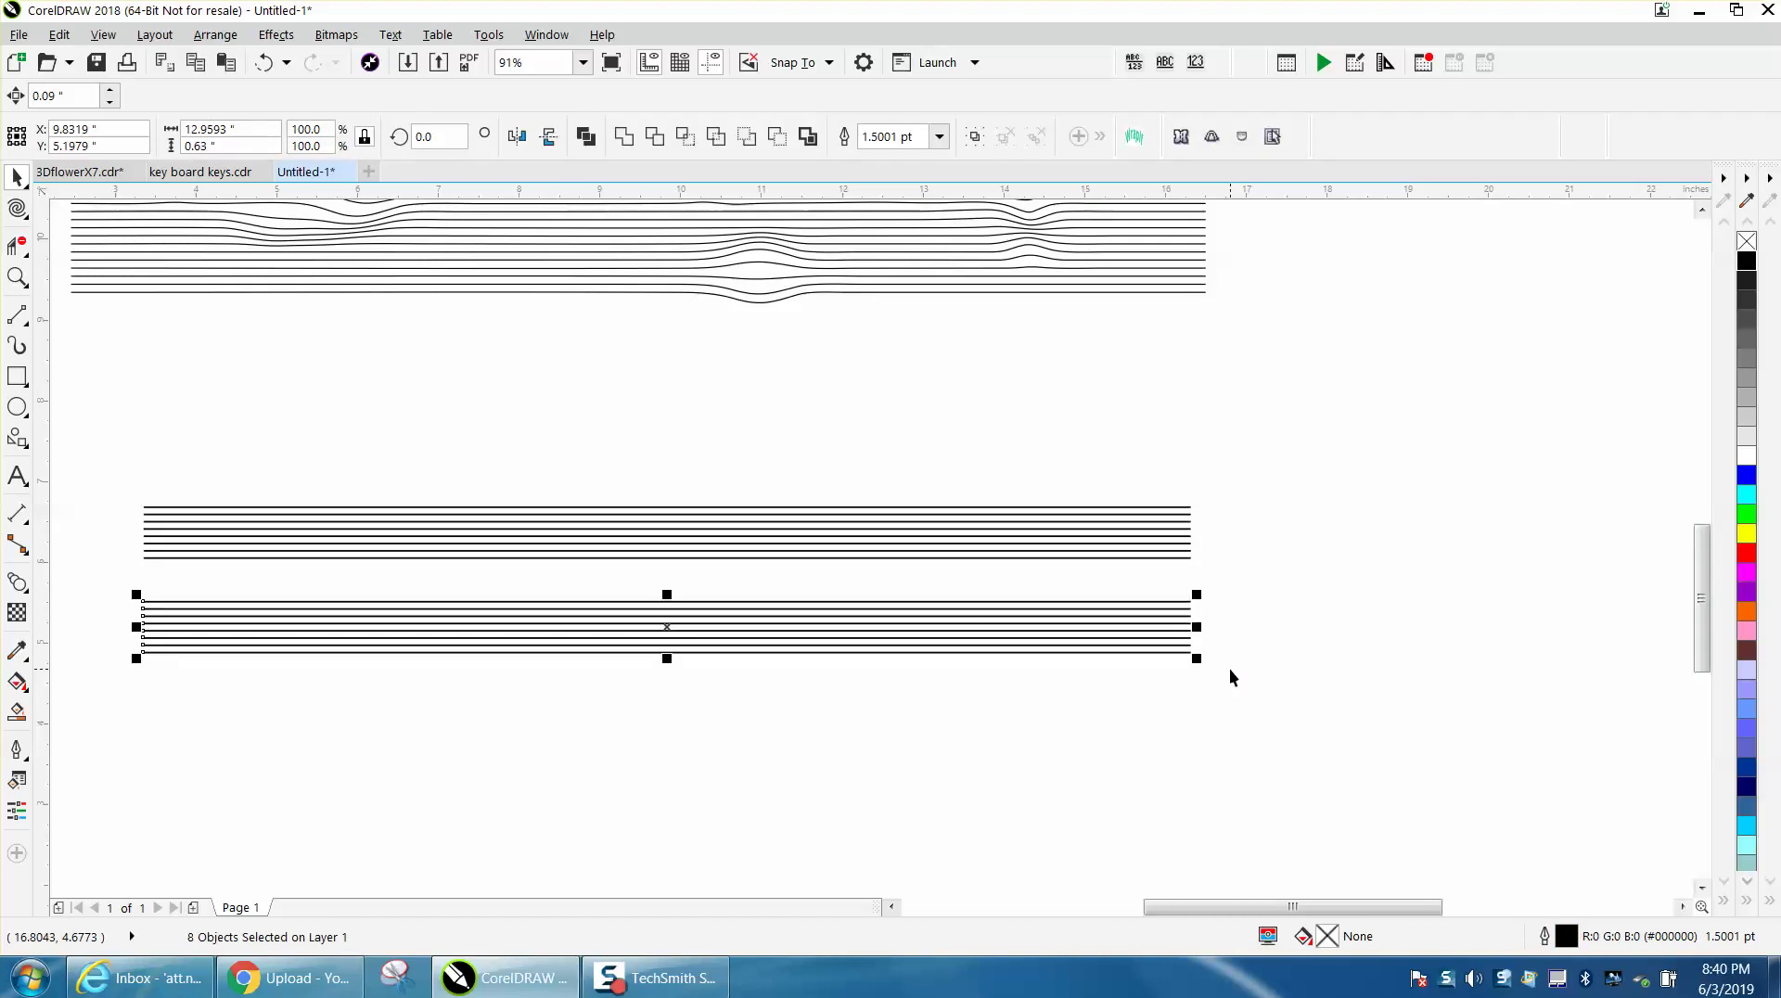
key(Up)
key(Up)
key(Up)
key(Up)
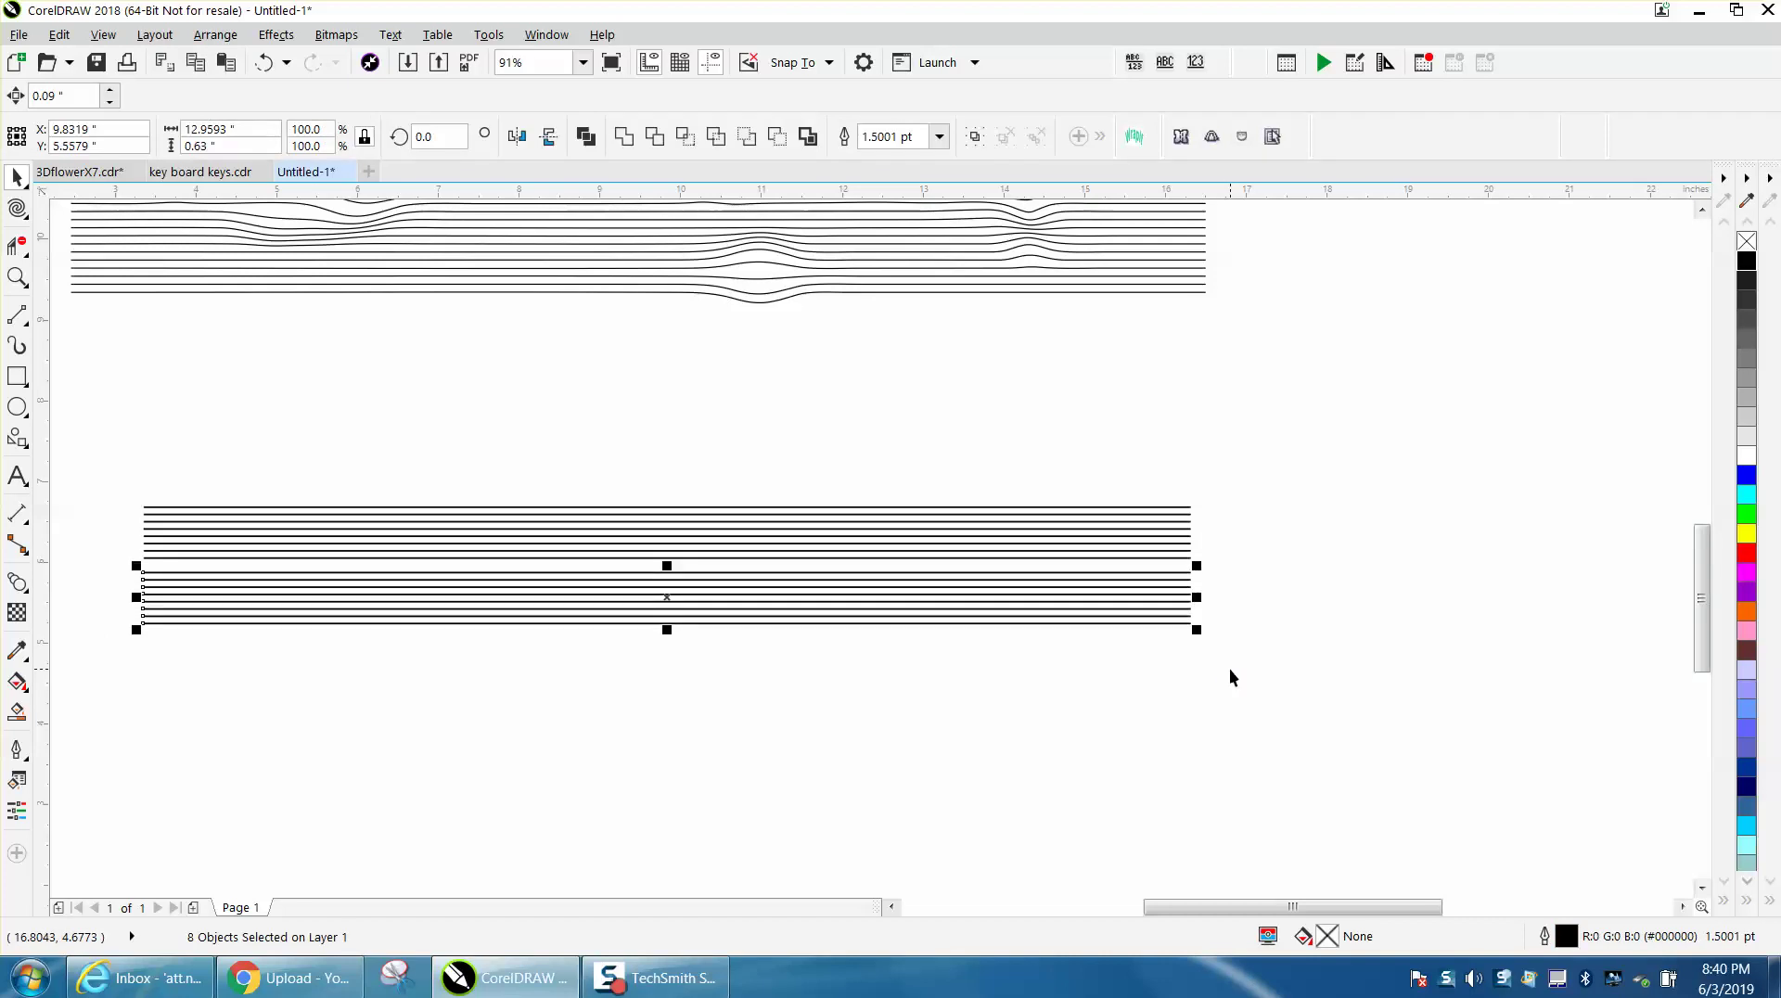
key(ctrl+c)
key(ctrl+v)
key(Down)
key(Down)
key(Down)
key(Down)
key(Down)
key(Down)
key(Down)
key(Down)
key(Down)
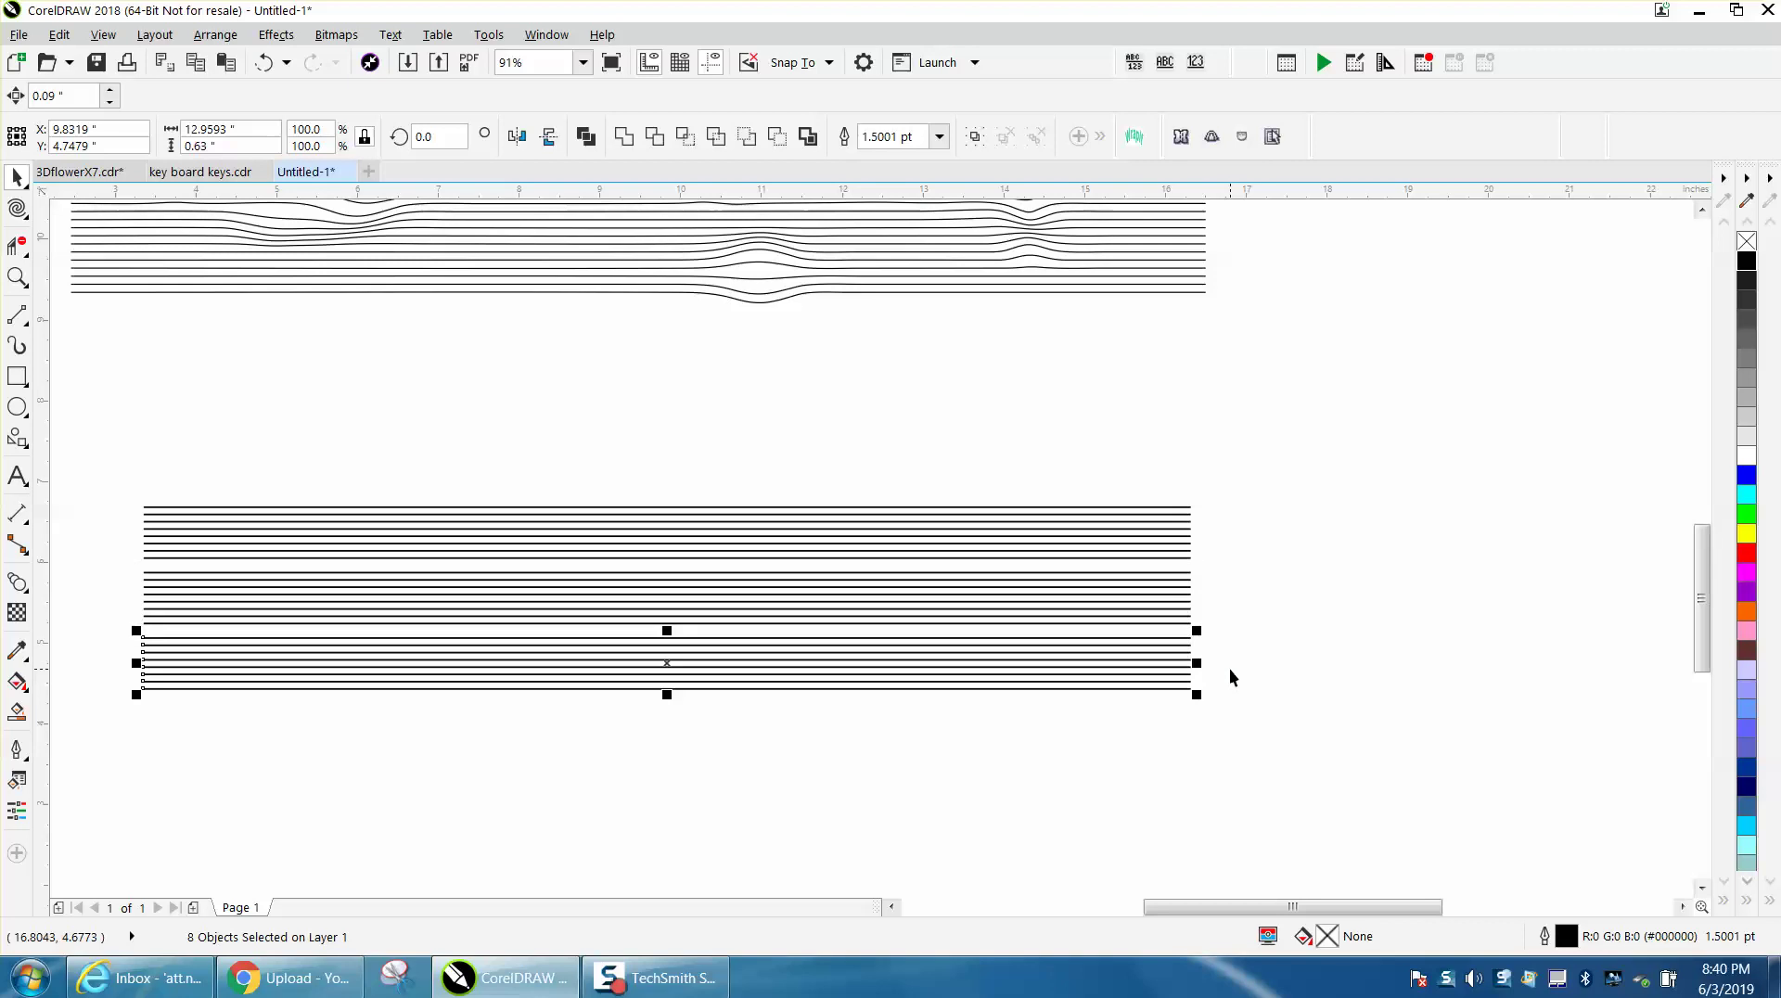
key(Up)
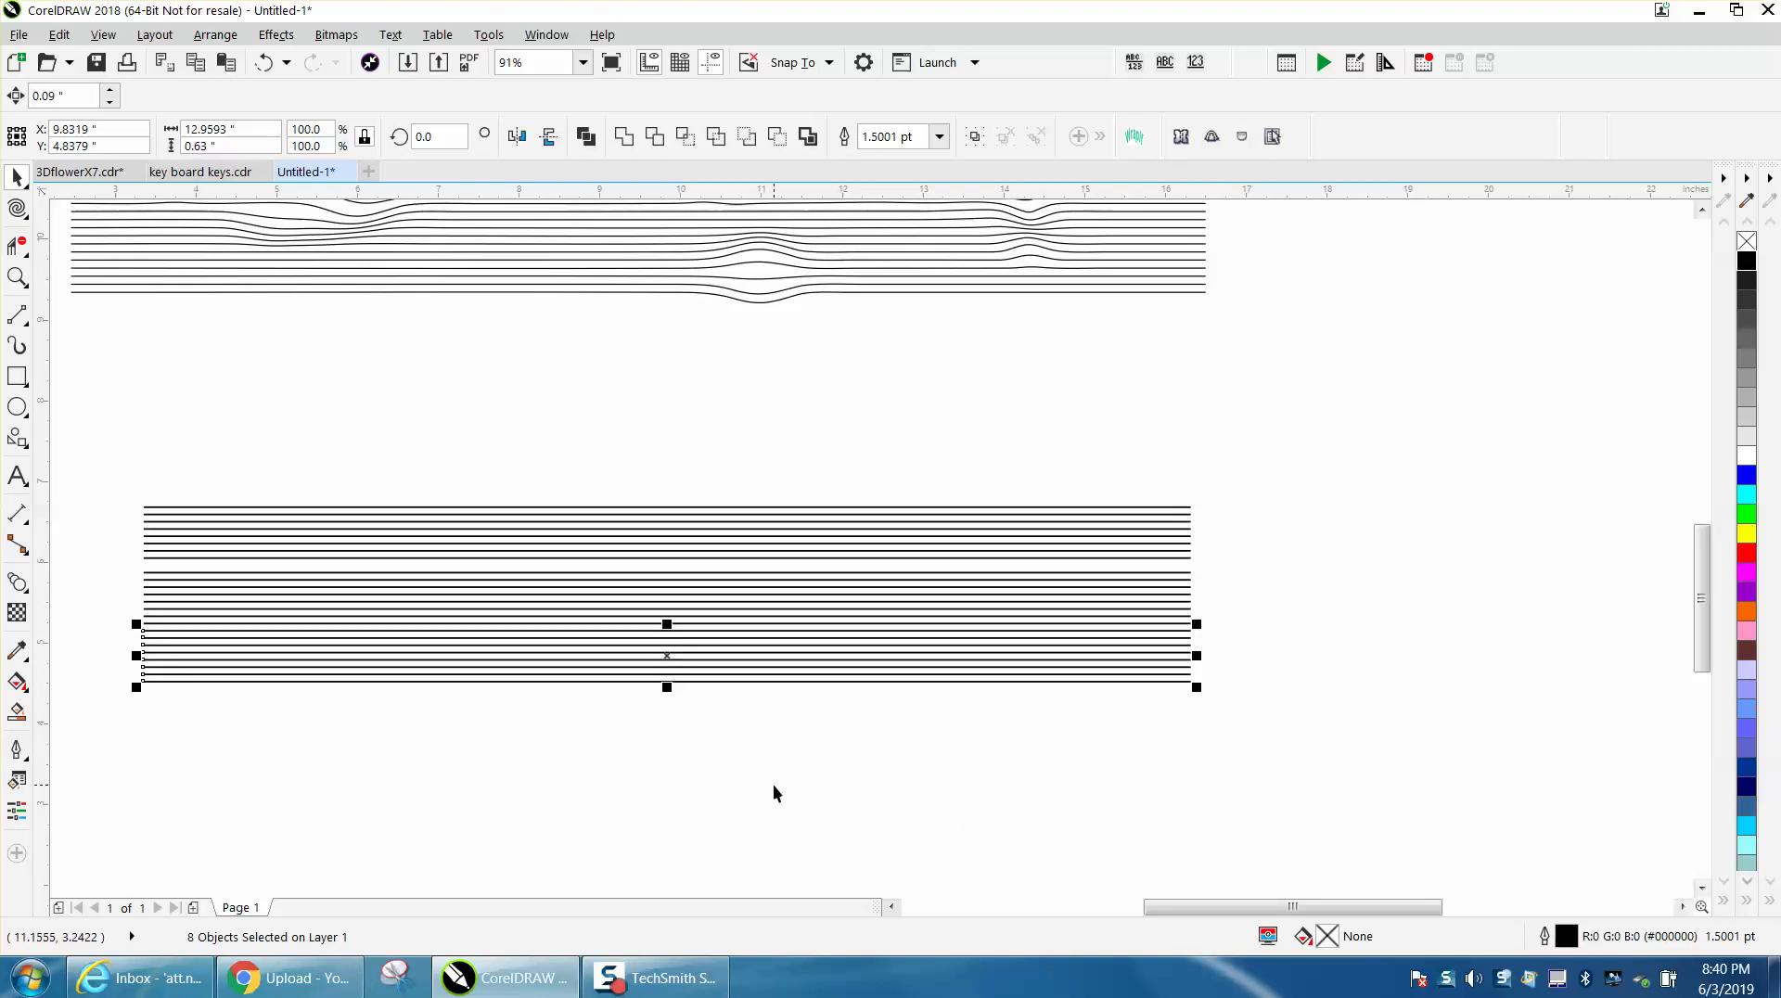
key(ctrl+c)
key(ctrl+v)
key(Down)
key(Down)
key(Down)
key(Down)
key(Down)
key(Down)
key(Down)
key(Down)
key(Down)
key(Down)
key(Down)
key(Down)
key(Down)
key(Down)
key(Down)
key(Down)
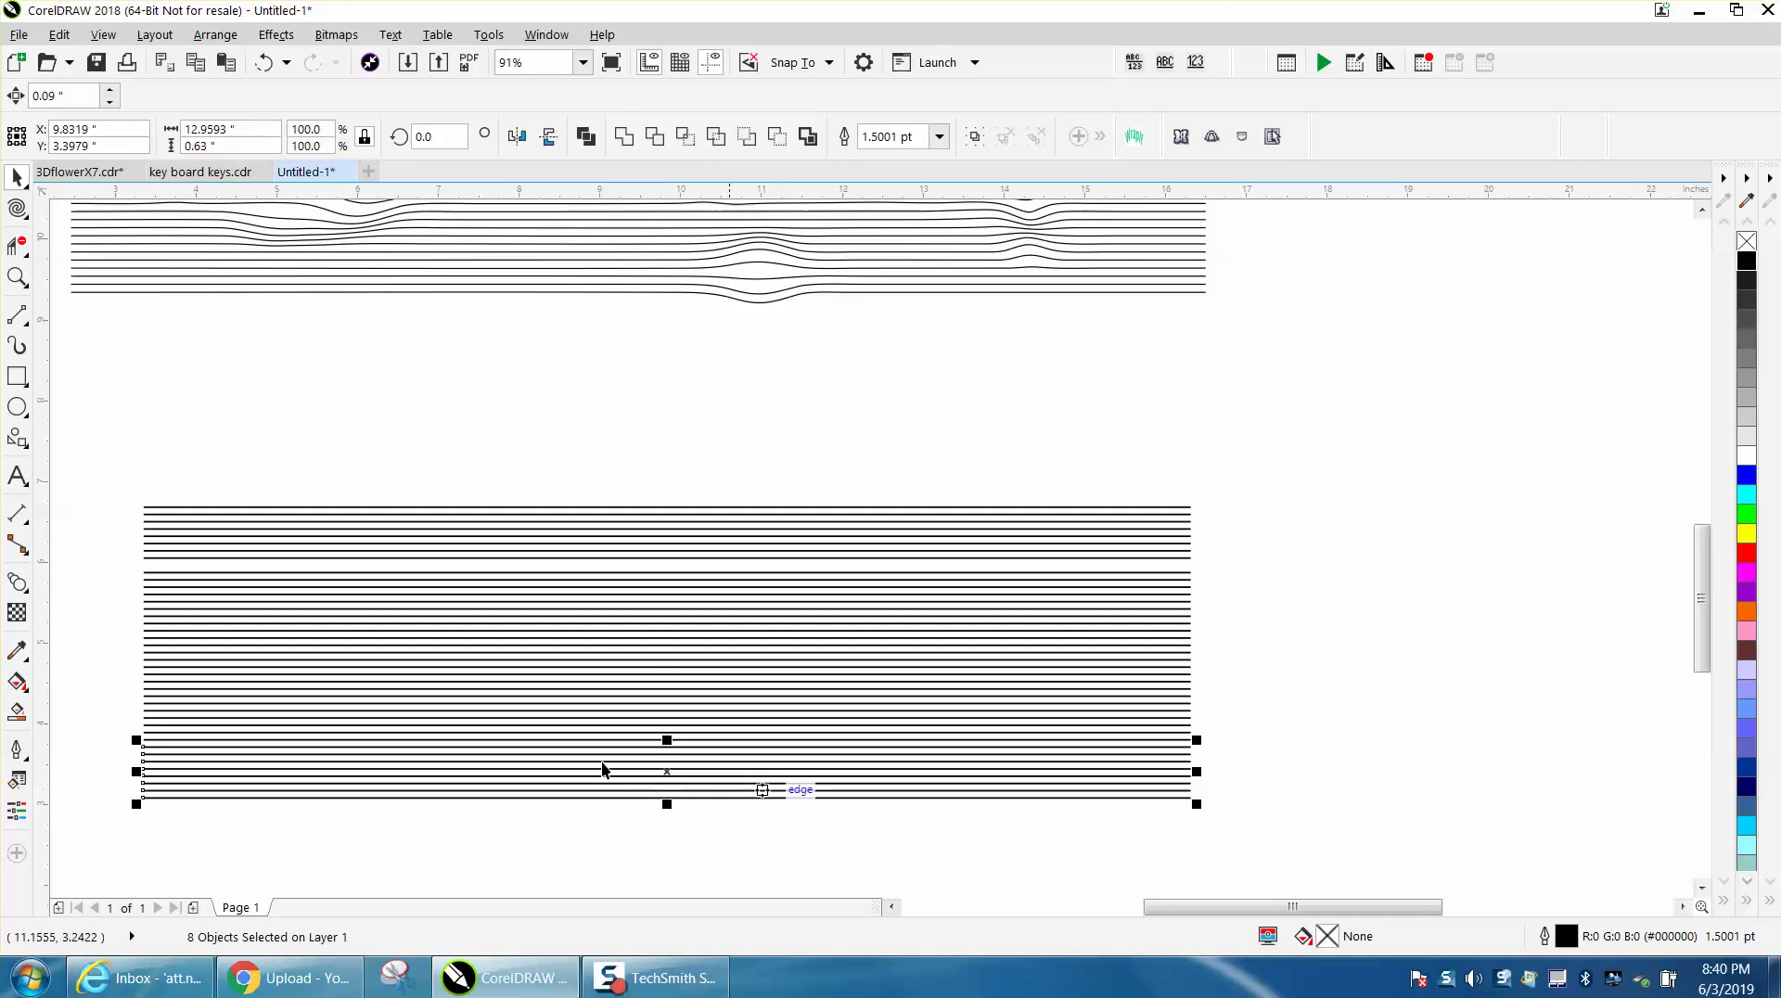
Step: Marquee-select all 40 lines, group them, and pick the Attract shaping brush
drag(116, 464, 1082, 795)
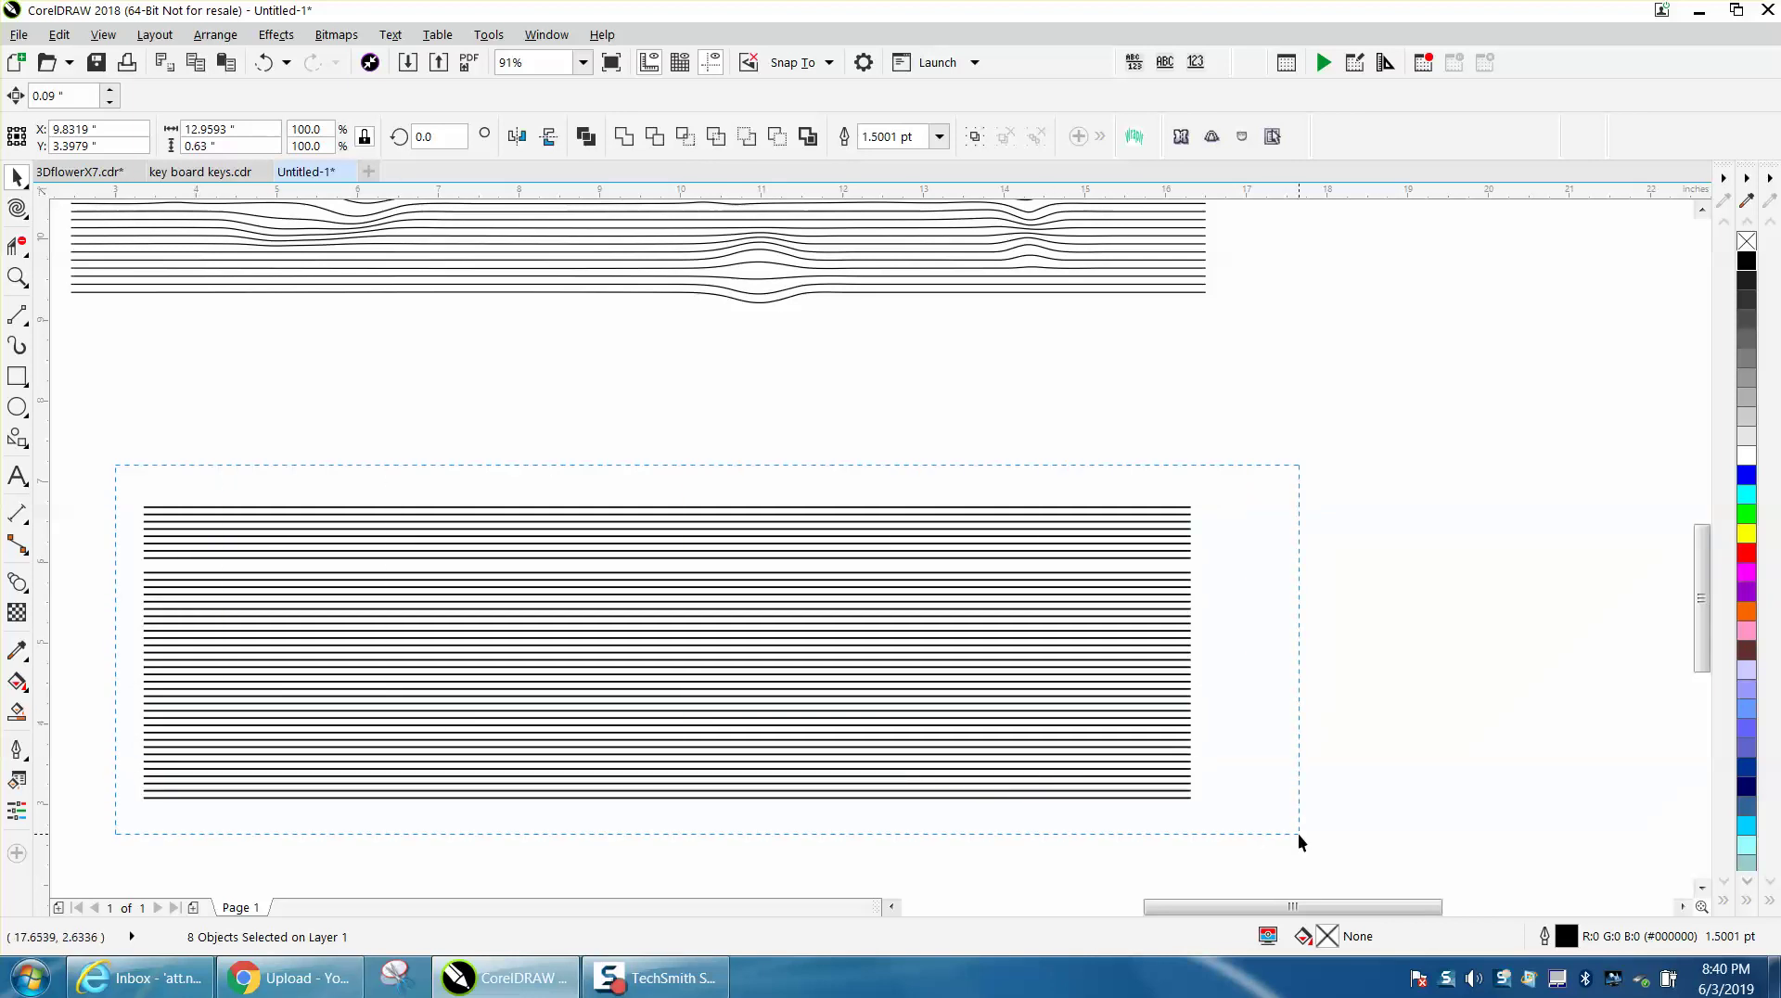
drag(1299, 834, 1299, 833)
click(221, 35)
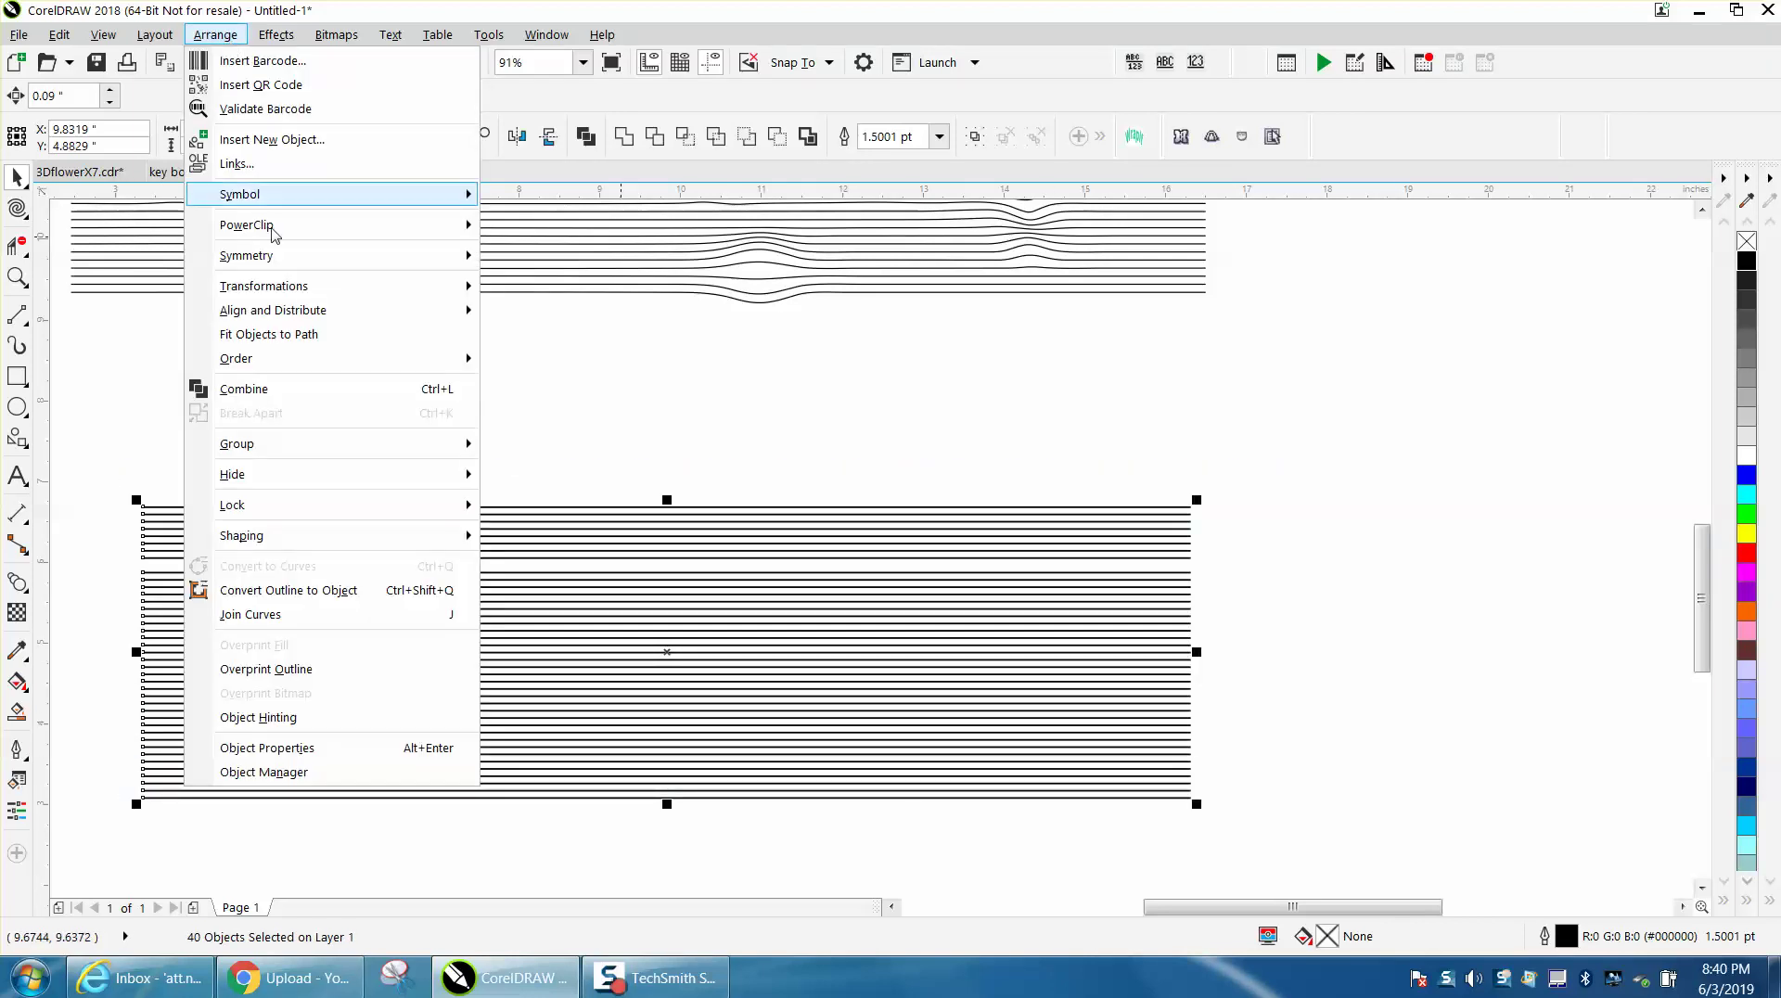
mouse_move(269, 449)
click(525, 447)
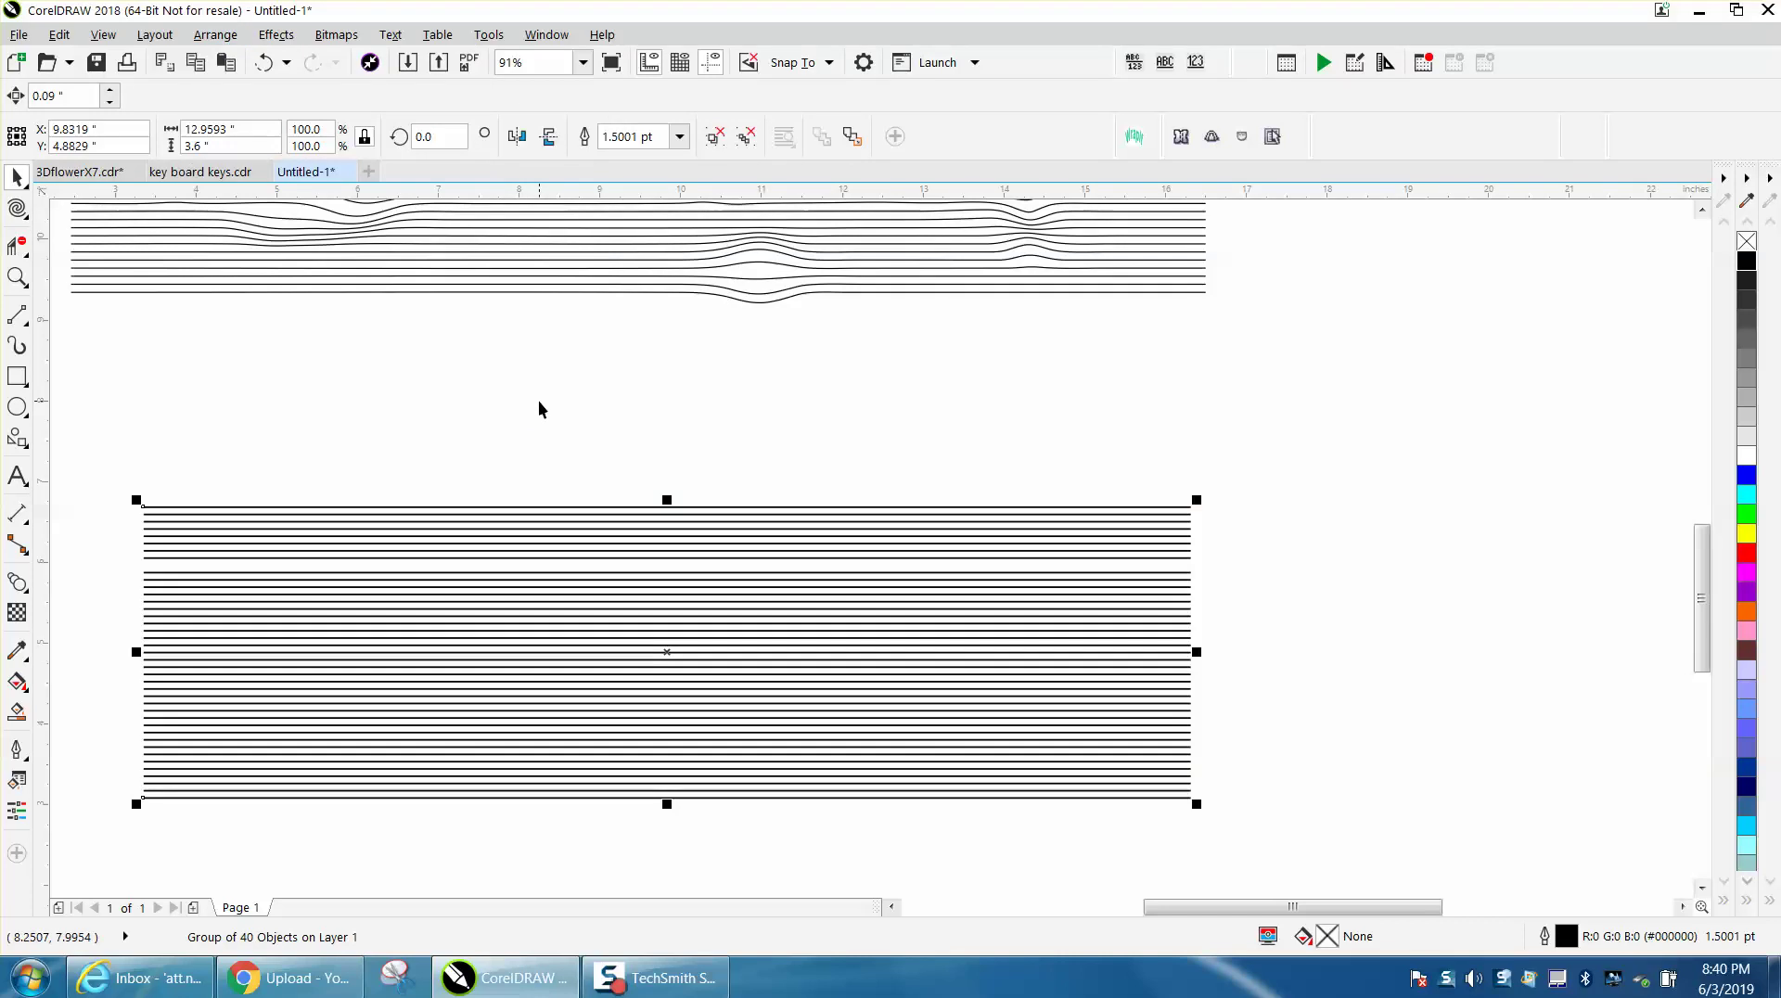
click(29, 220)
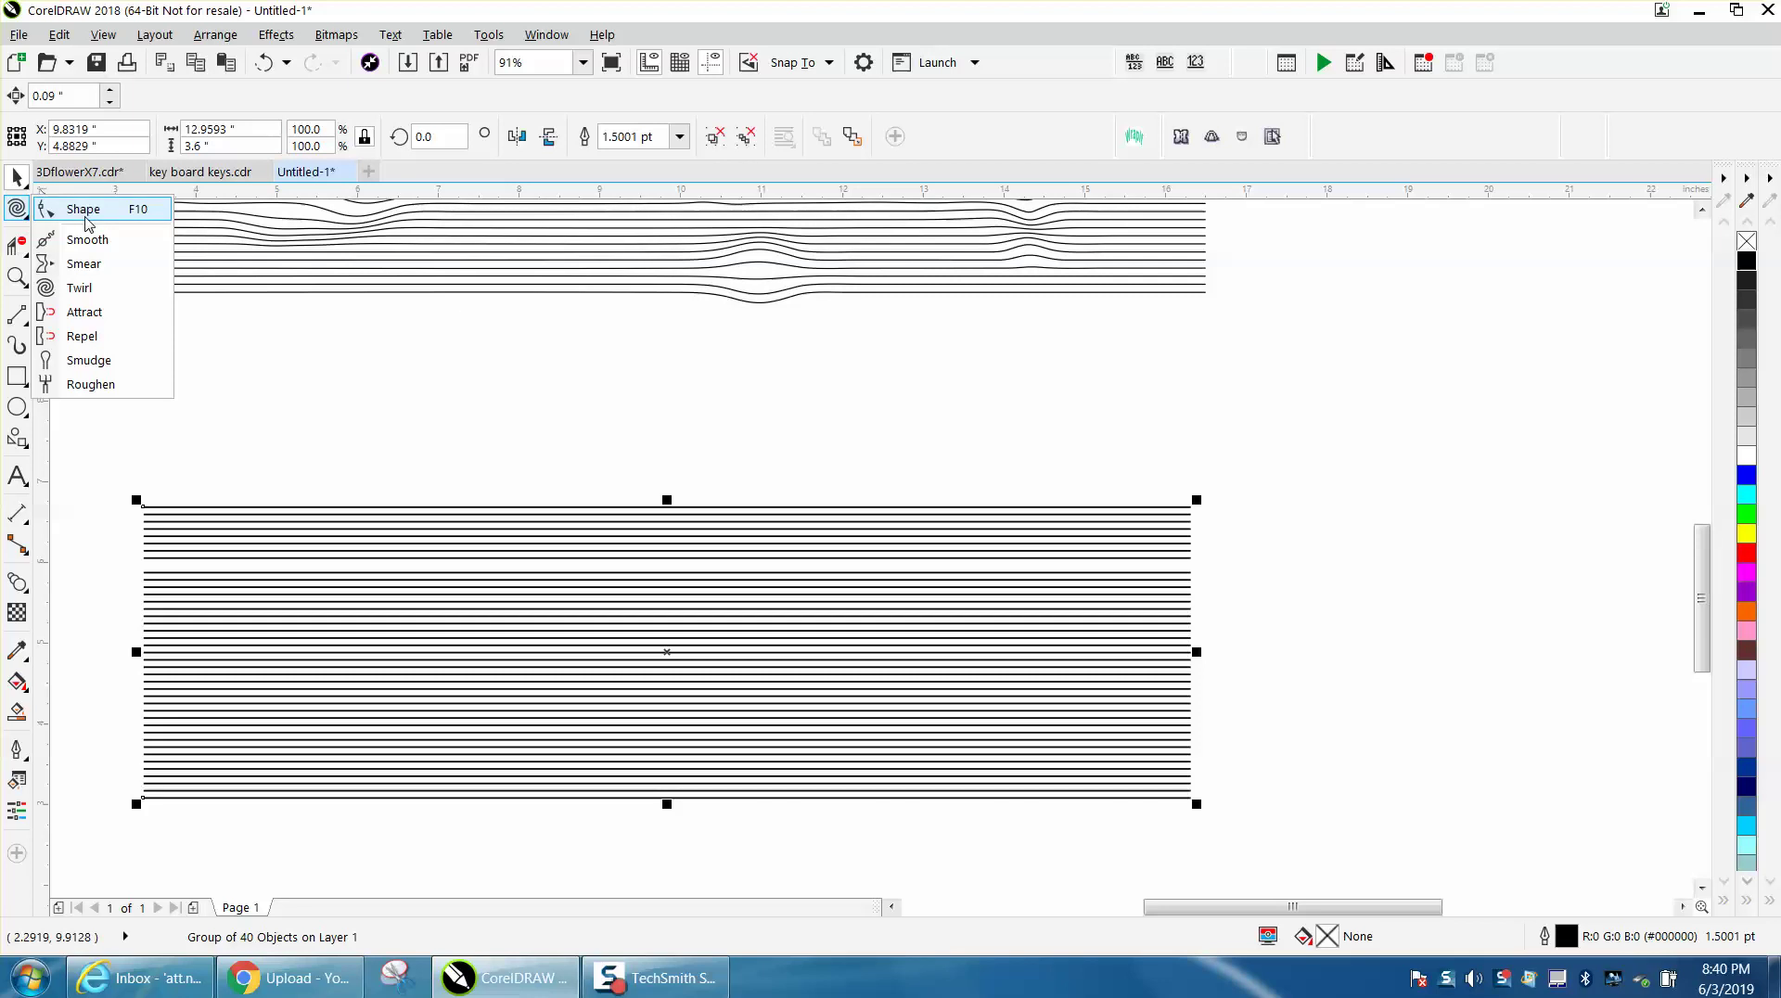
click(85, 311)
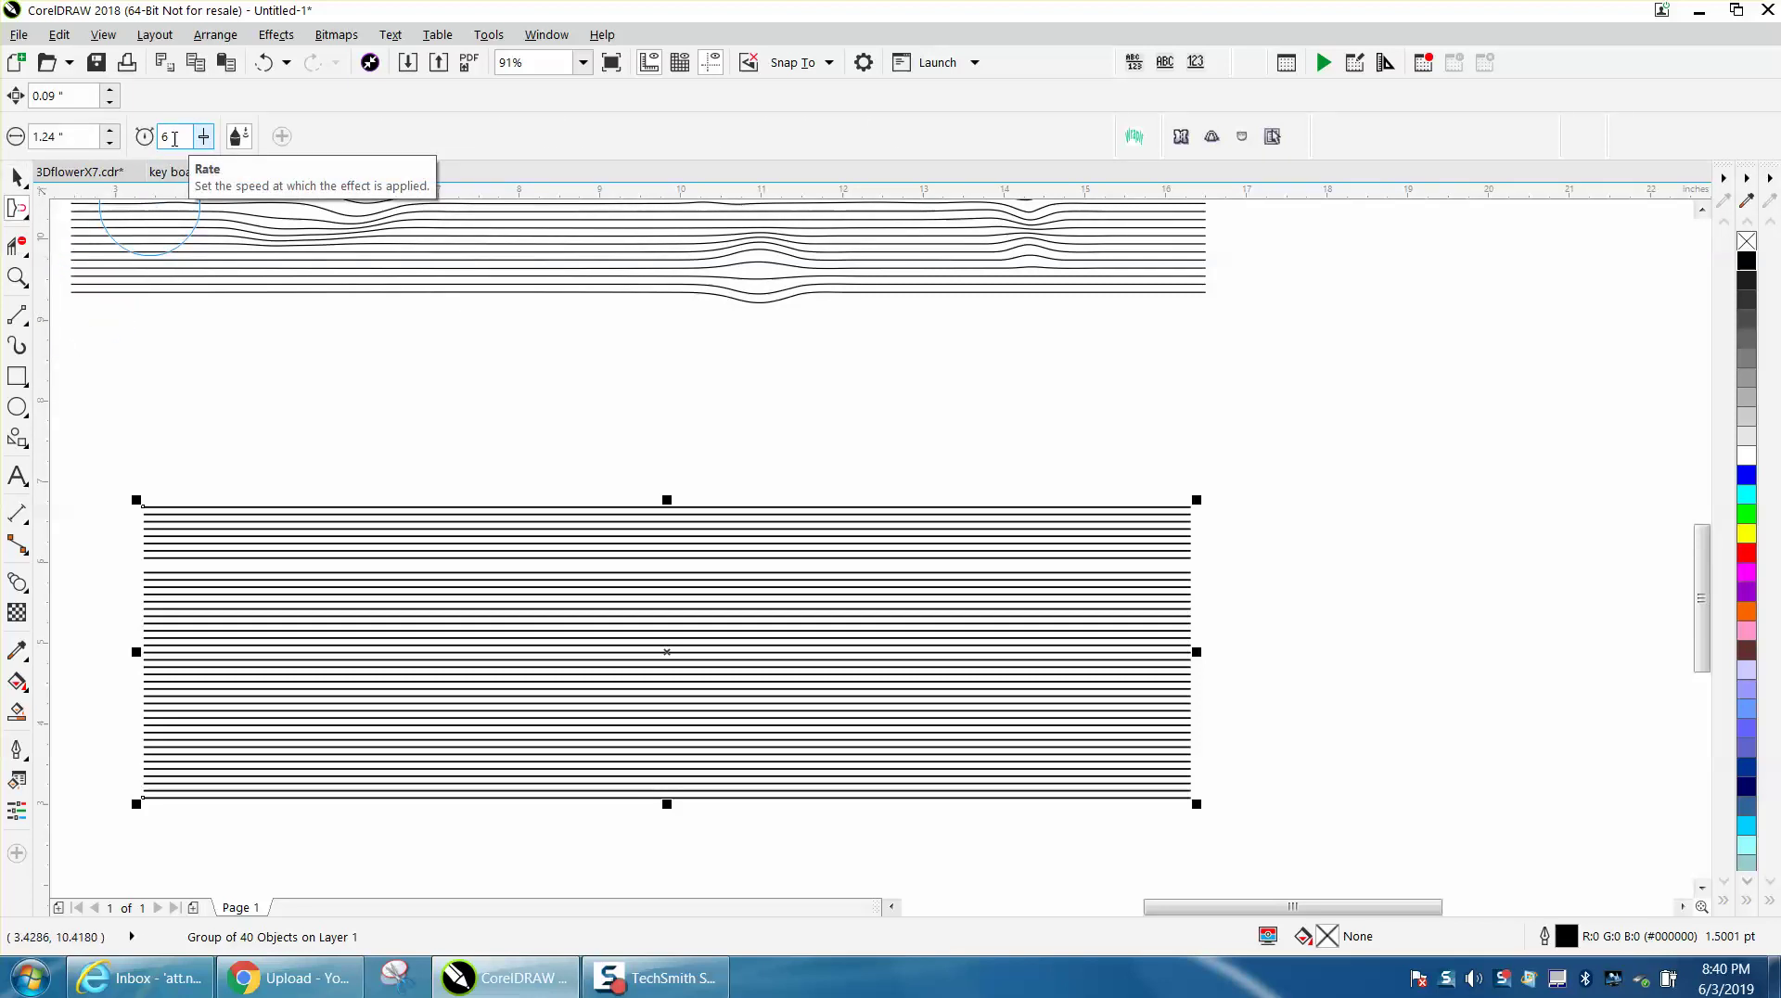
Step: Pinch the line group into wavy streaks on the left, middle and lower right
click(273, 665)
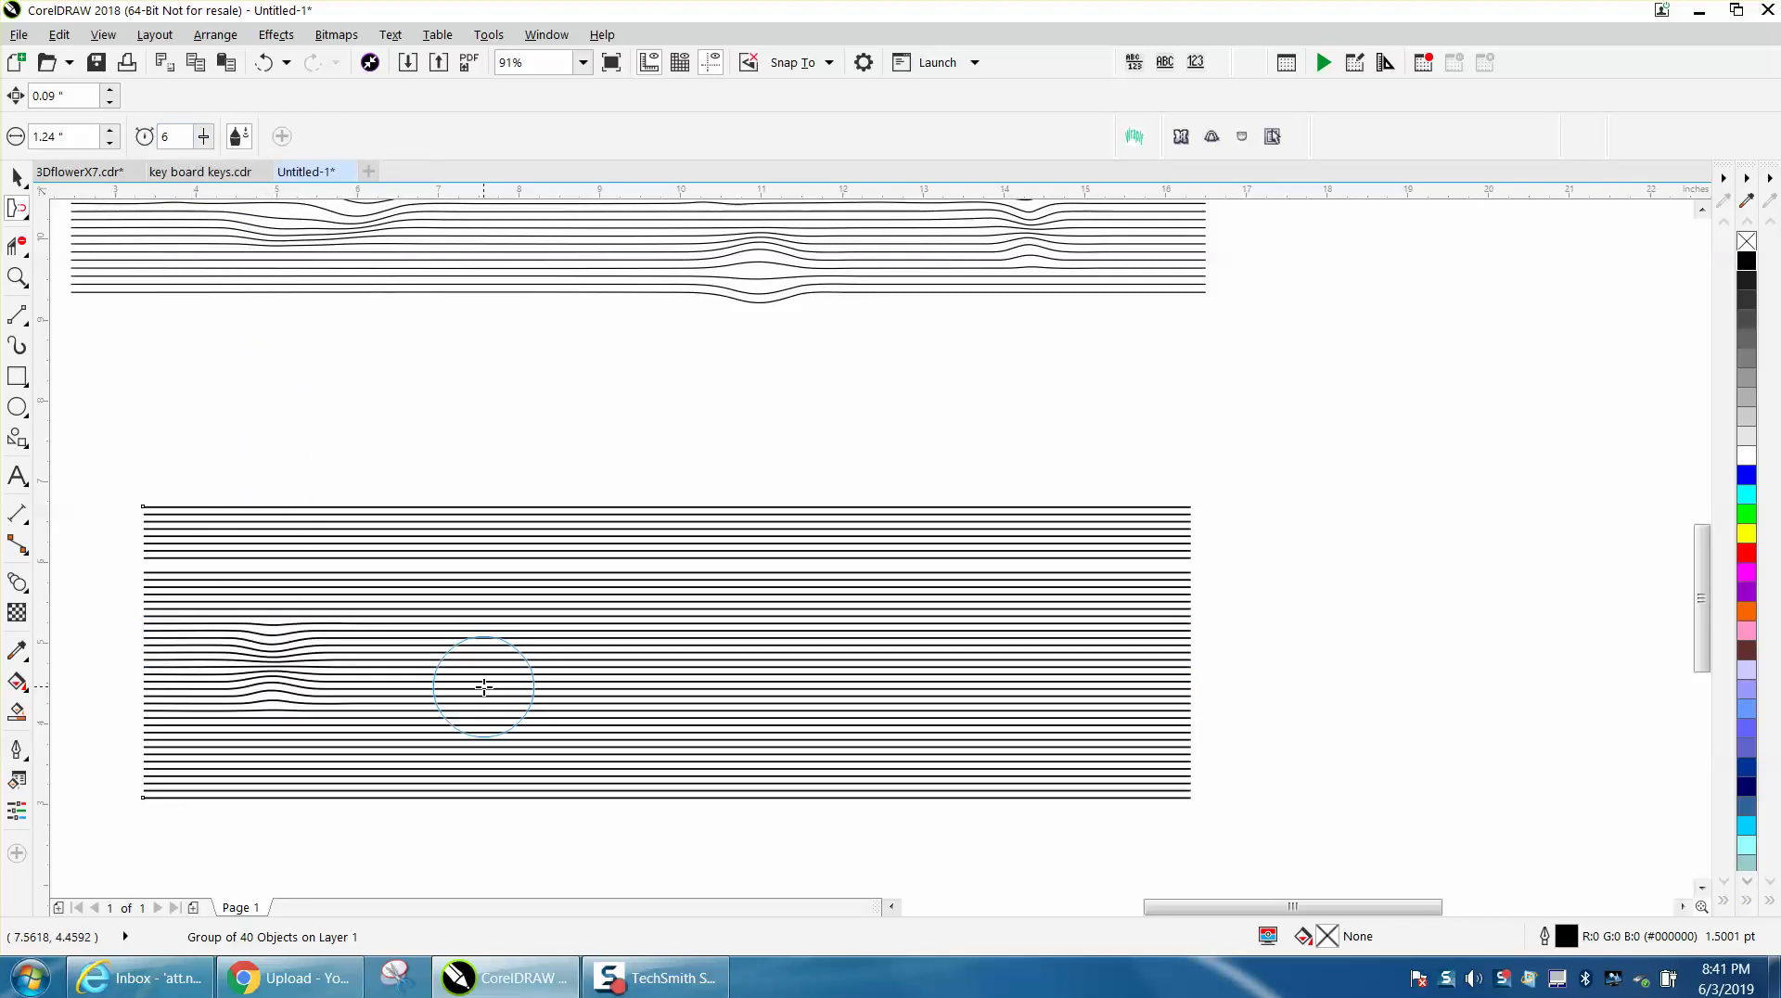
mouse_move(430, 672)
mouse_down()
mouse_move(572, 632)
mouse_move(731, 668)
mouse_up()
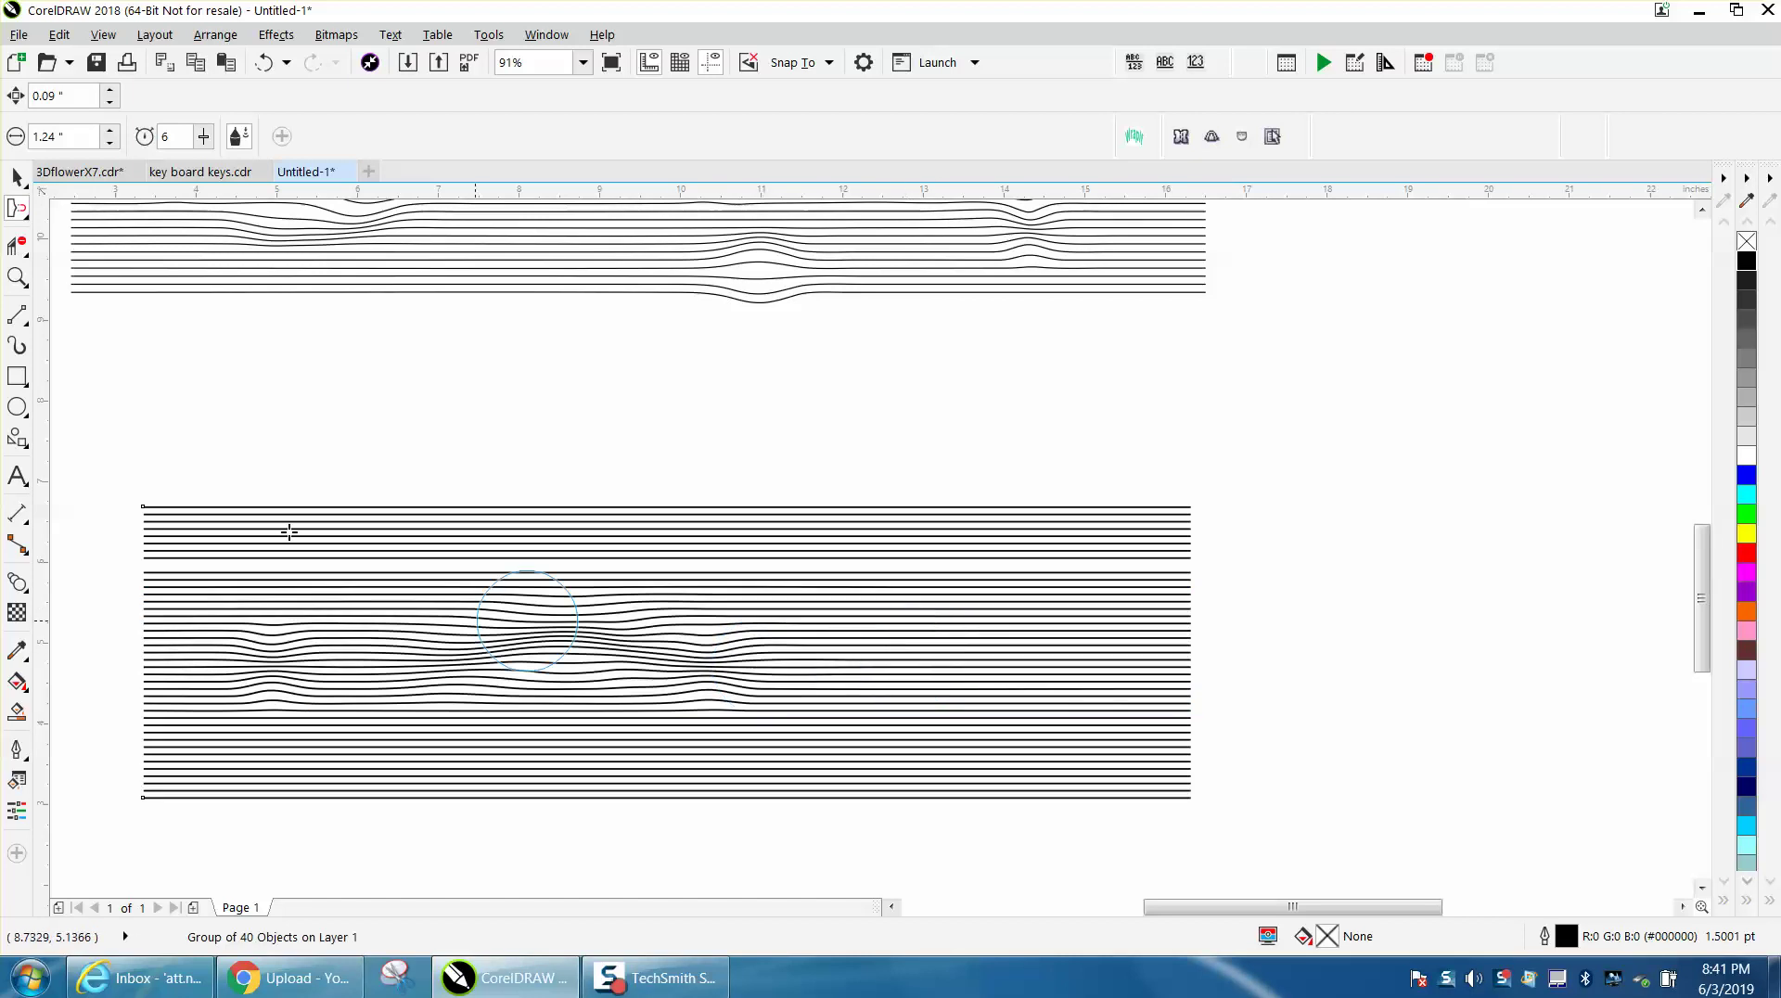
click(15, 277)
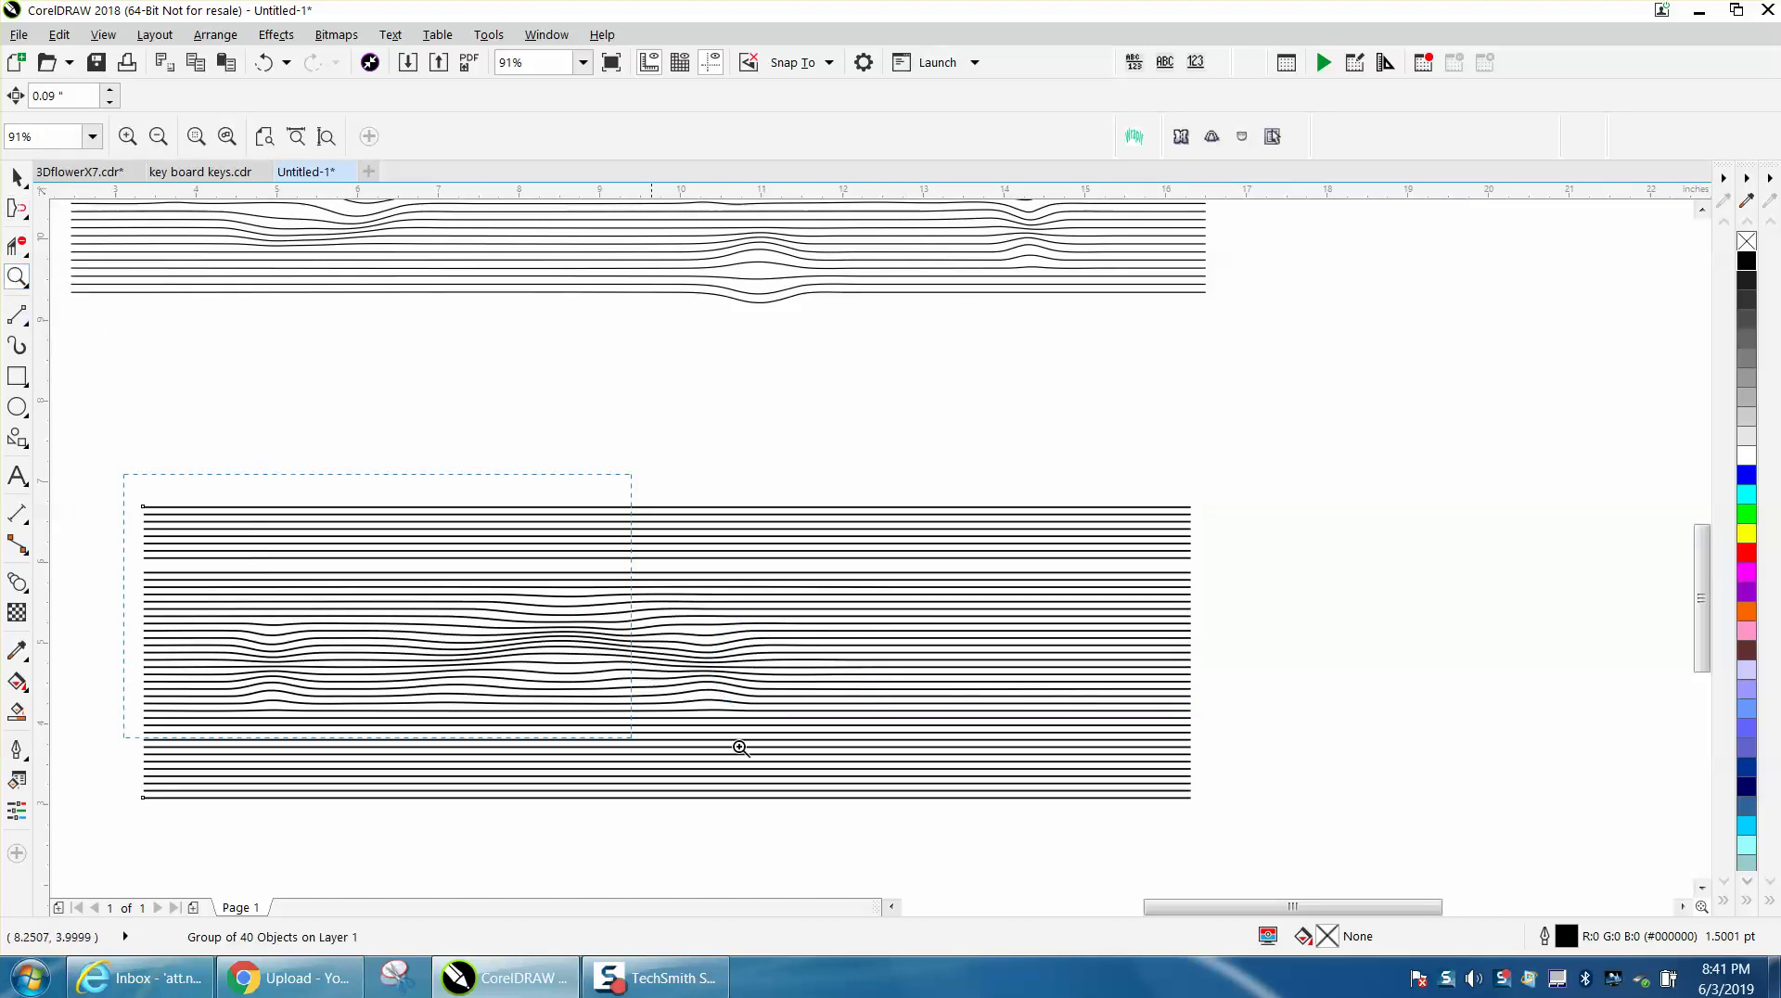
drag(1207, 819, 153, 405)
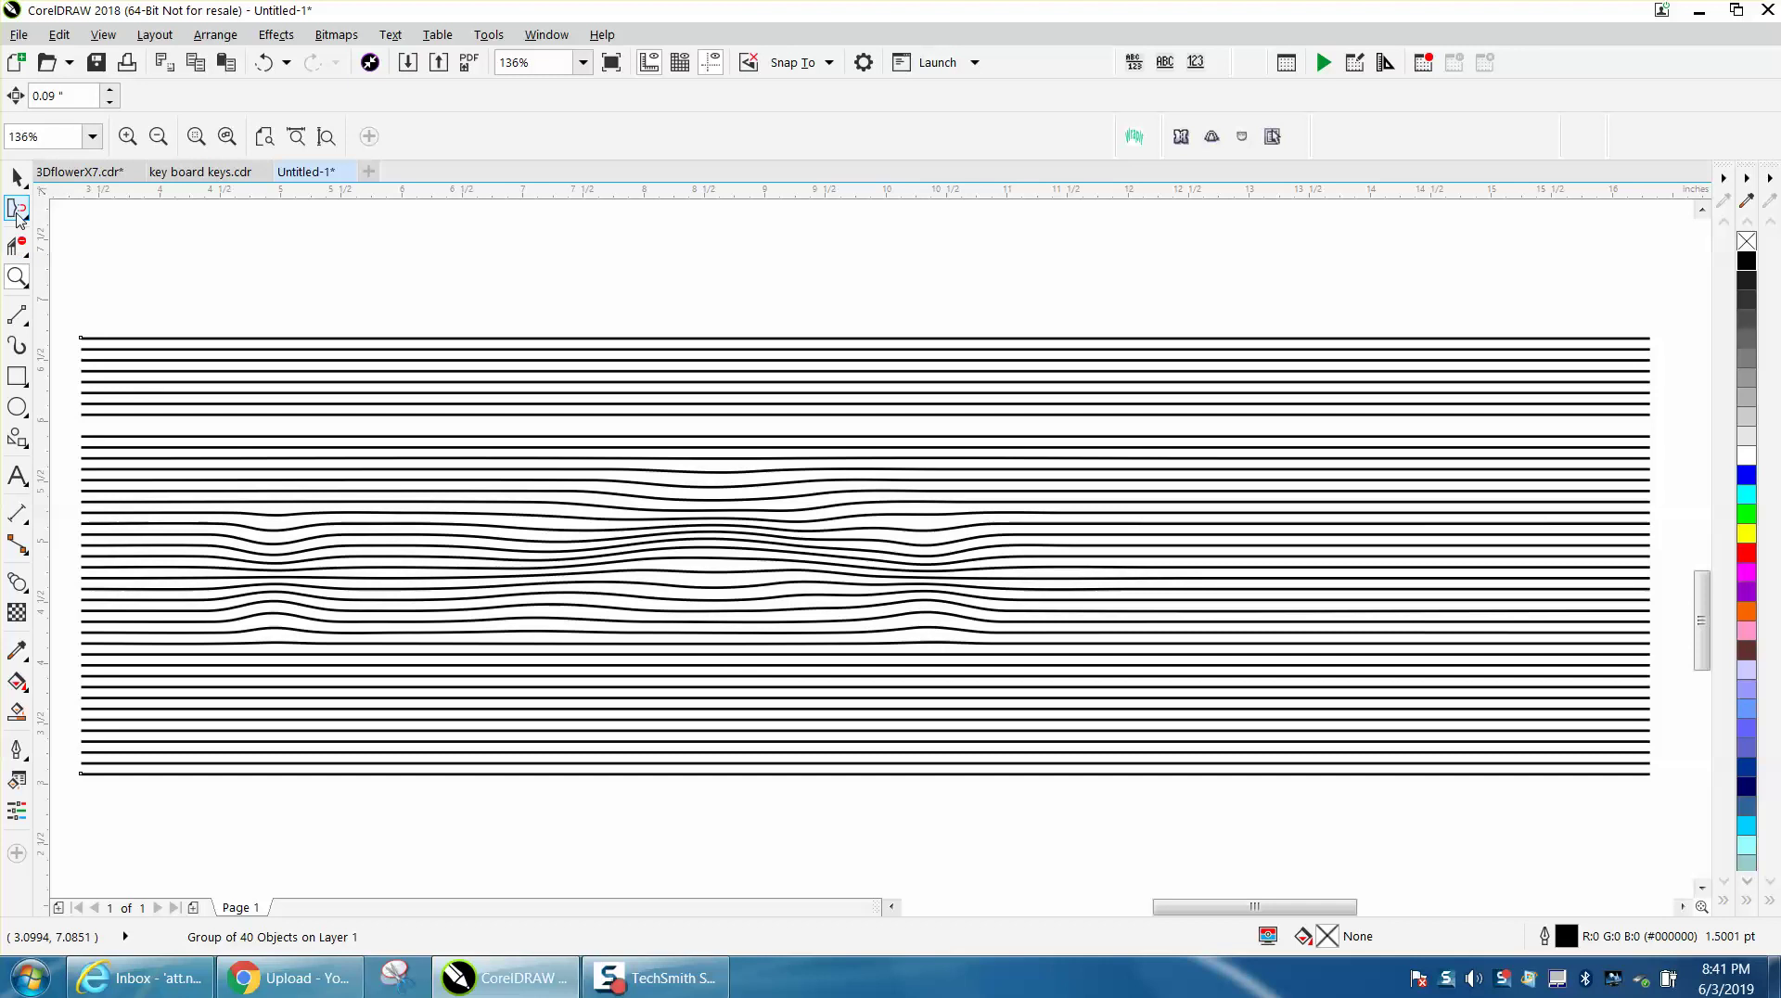
click(17, 208)
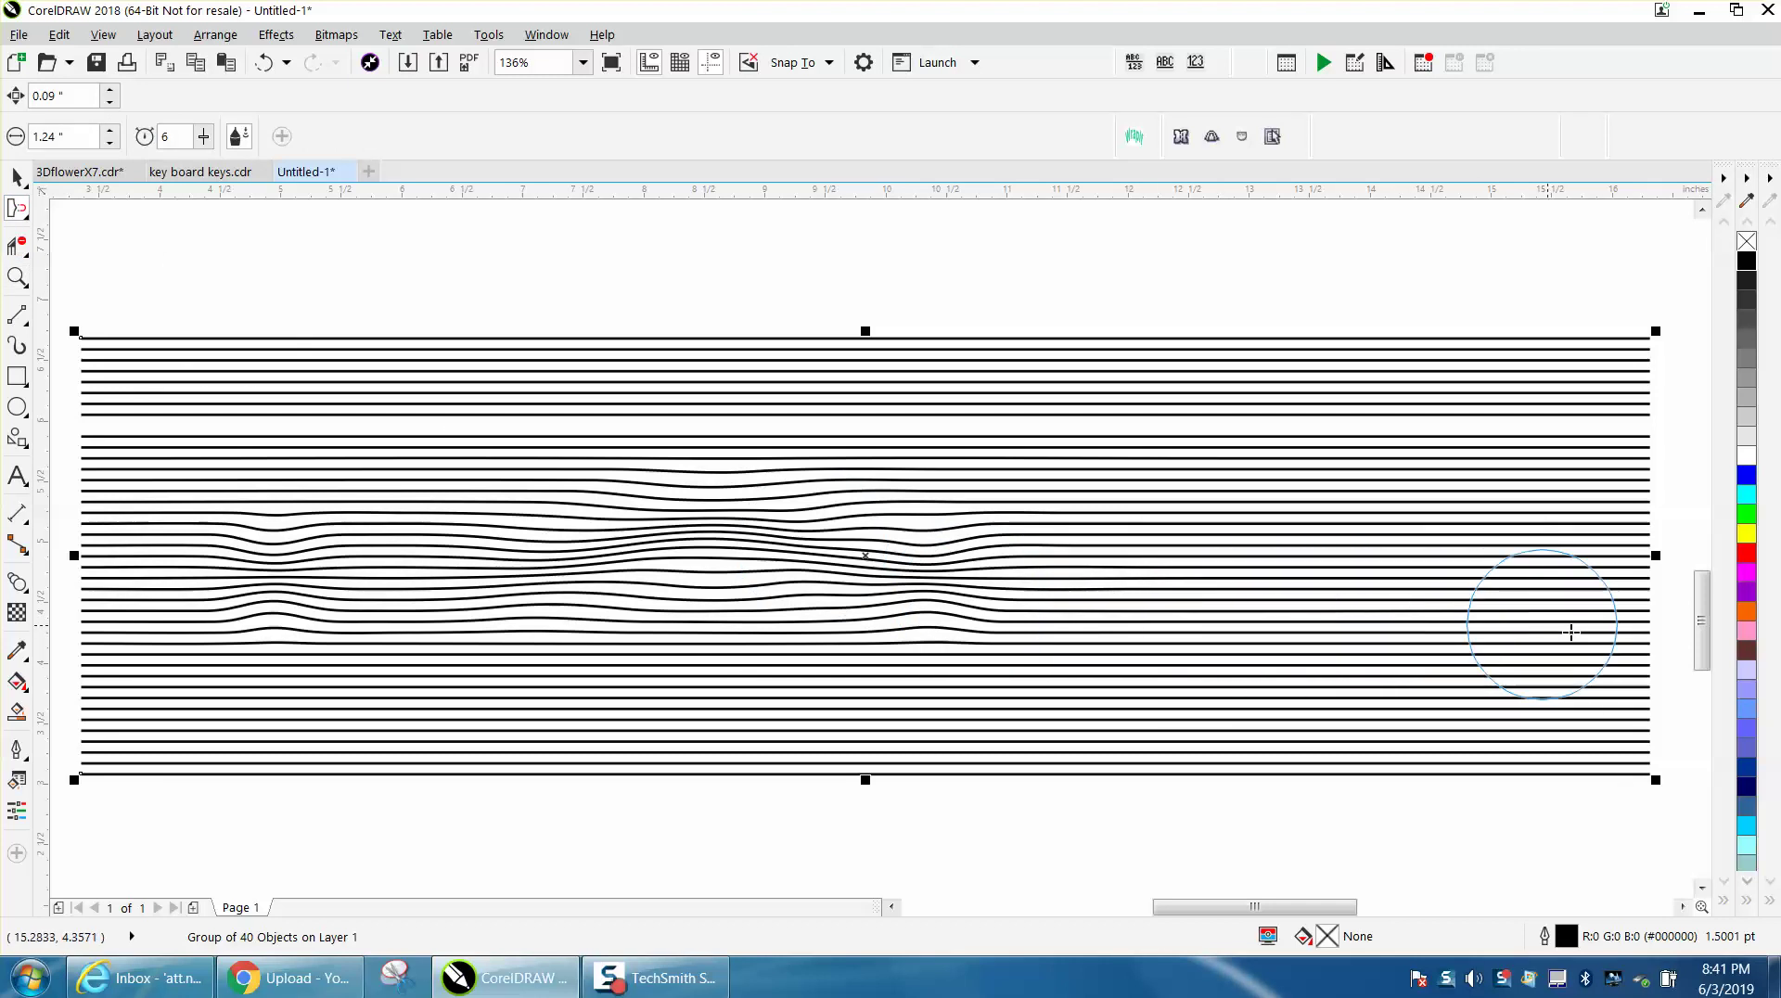
mouse_move(1545, 623)
mouse_down()
mouse_move(1422, 646)
mouse_move(1327, 687)
mouse_up()
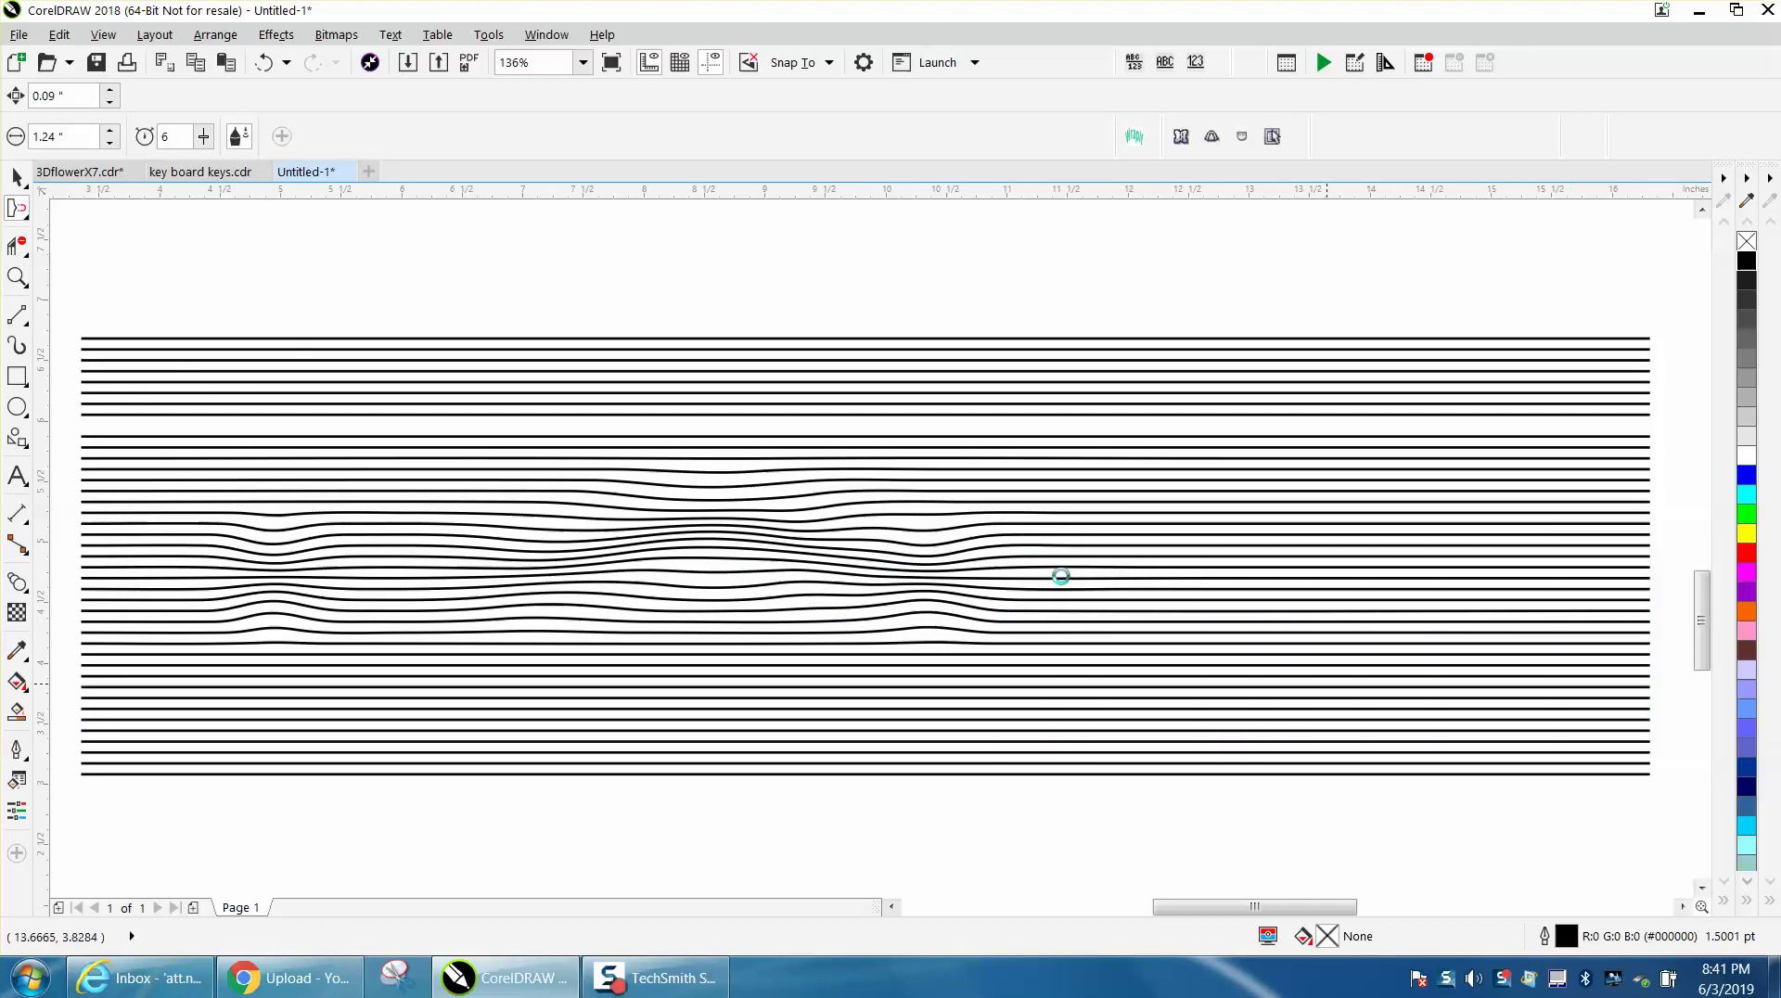
Step: Use the Repel brush to bulge the upper lines and swell the lower lines, redoing one stroke
click(20, 210)
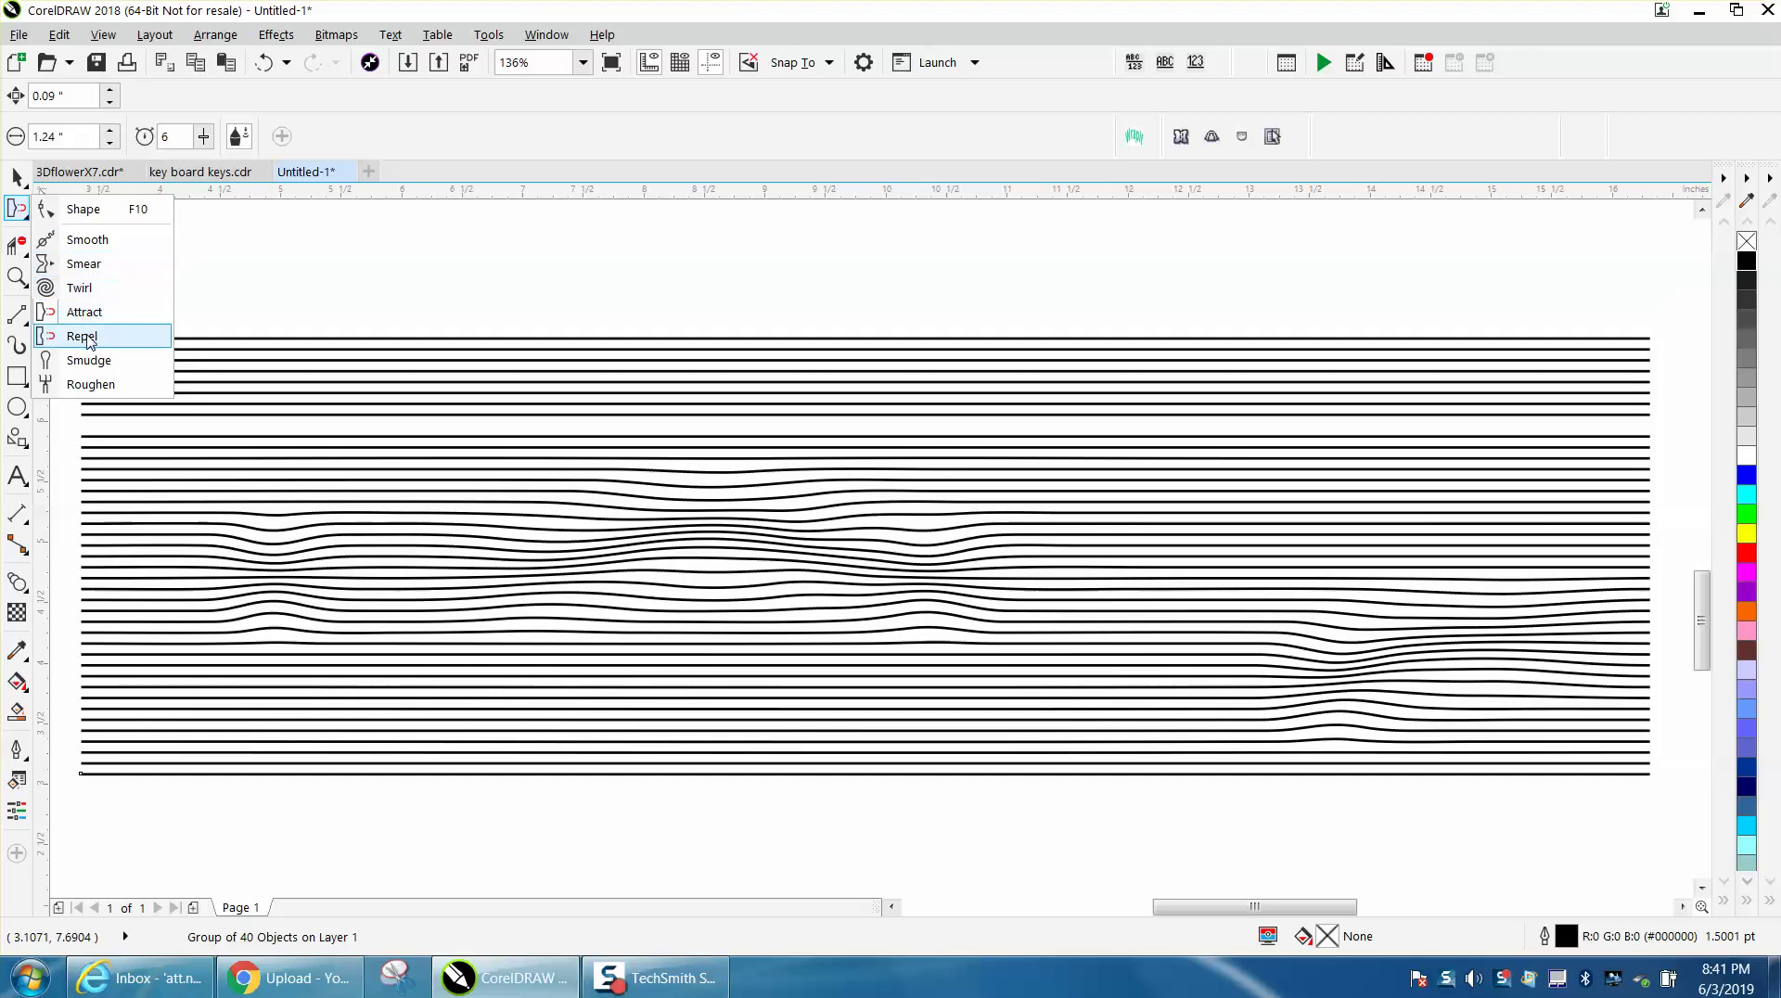
click(84, 336)
drag(234, 428, 519, 425)
drag(1233, 413, 1067, 431)
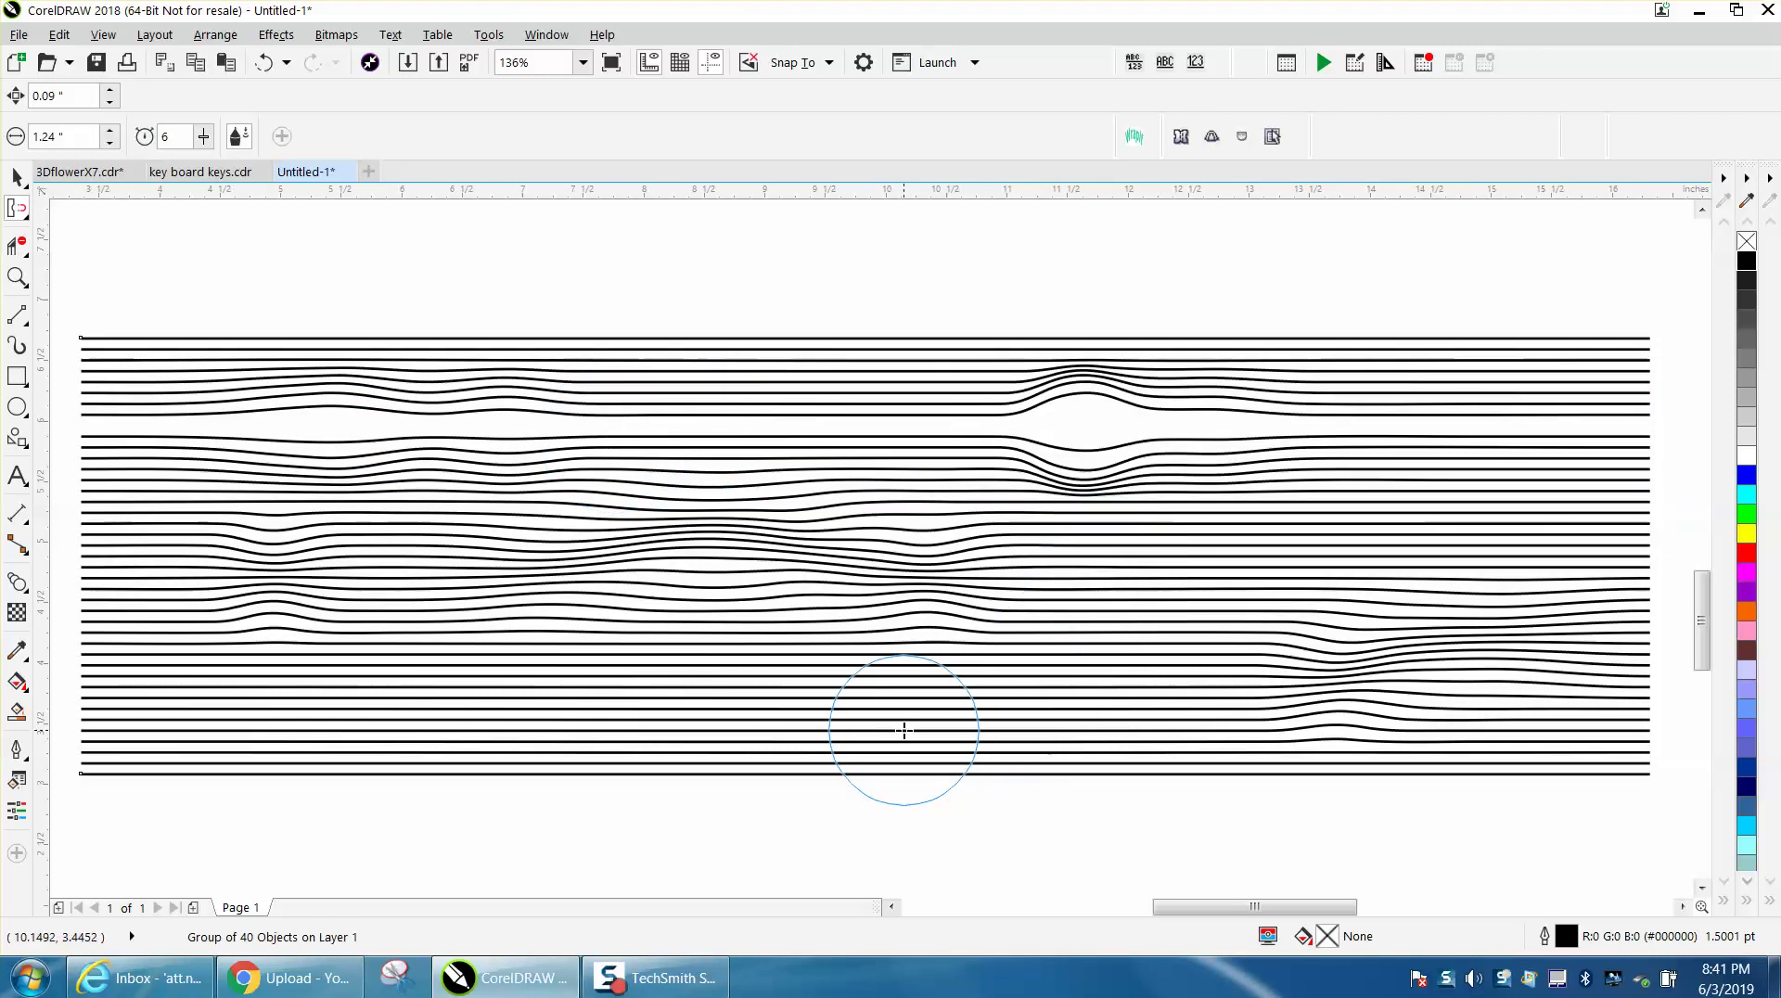
drag(902, 728, 779, 729)
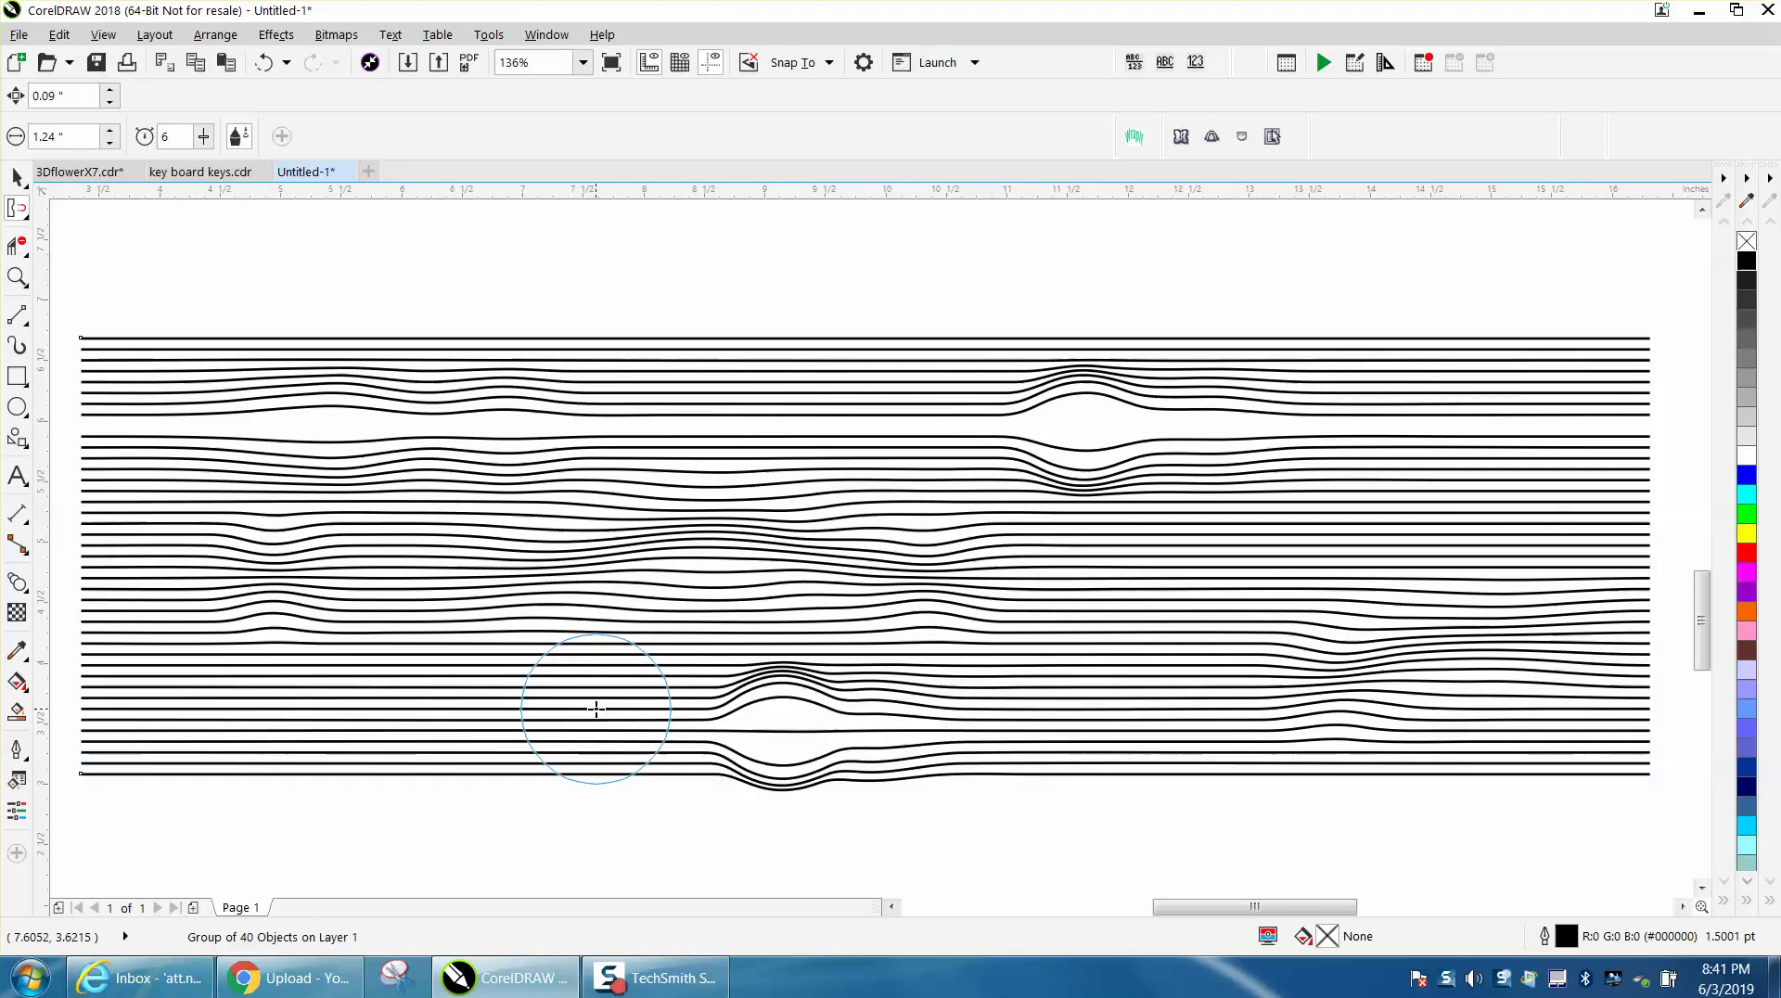
click(264, 65)
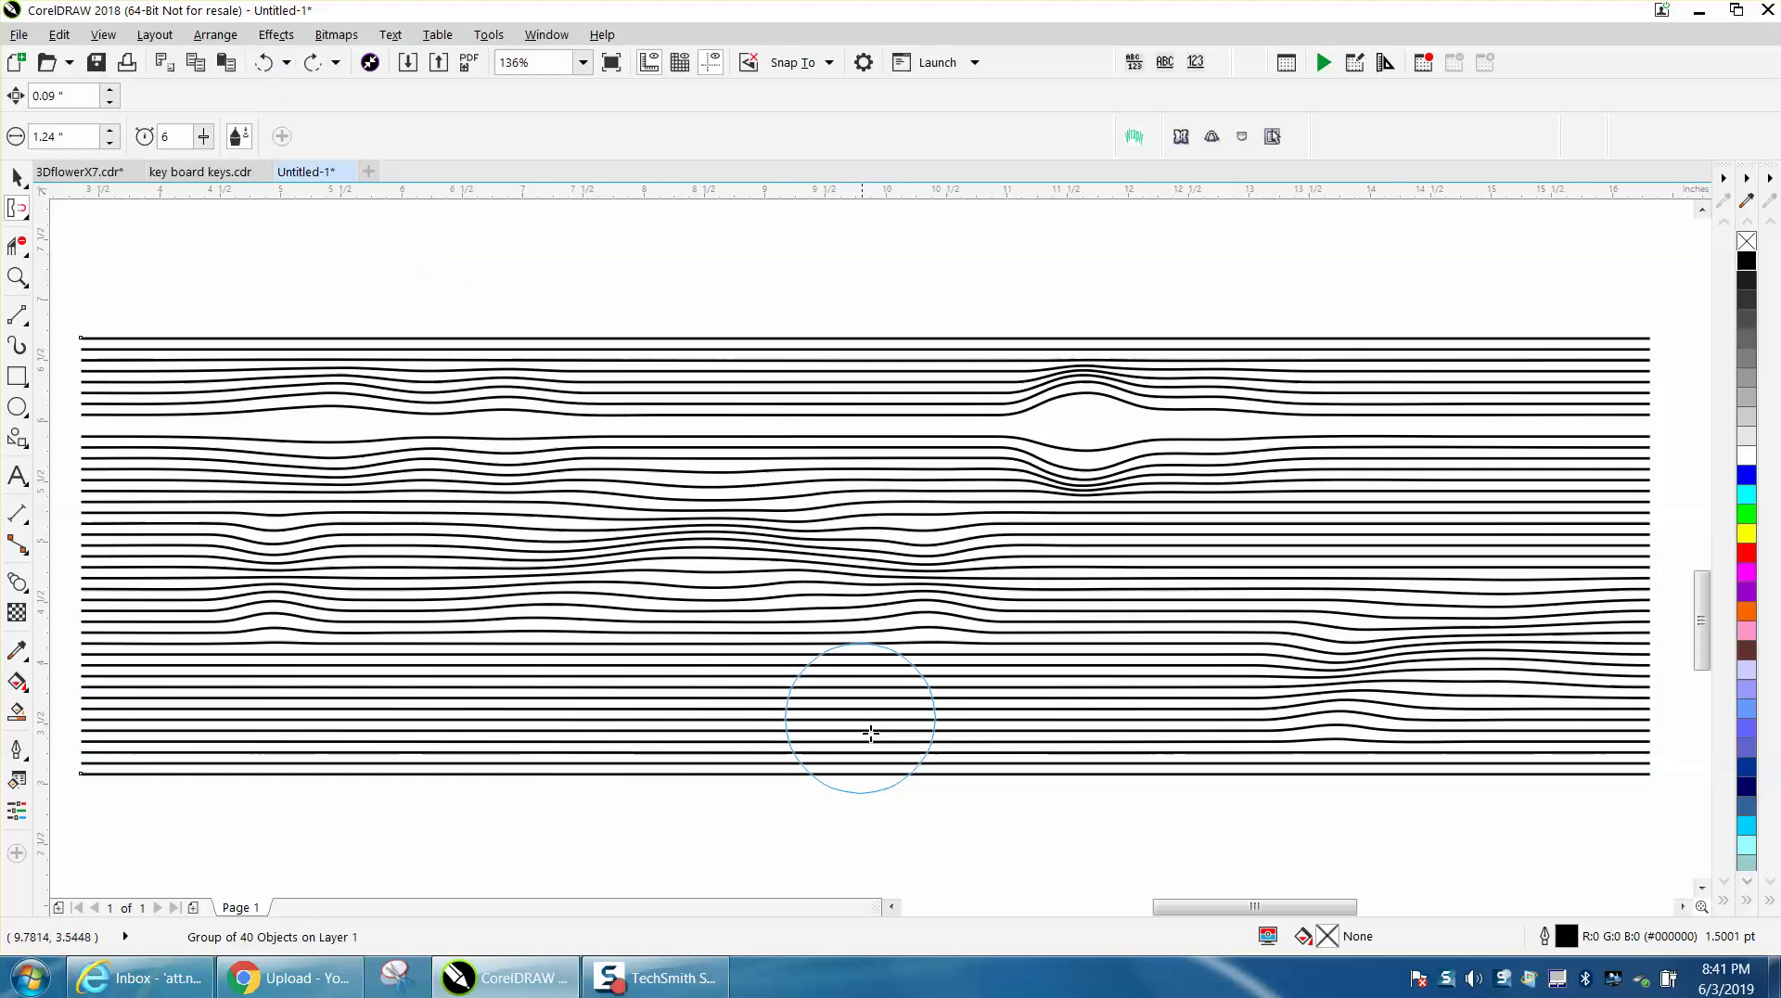
mouse_move(863, 731)
mouse_down()
mouse_move(741, 707)
mouse_move(708, 674)
mouse_move(603, 733)
mouse_up()
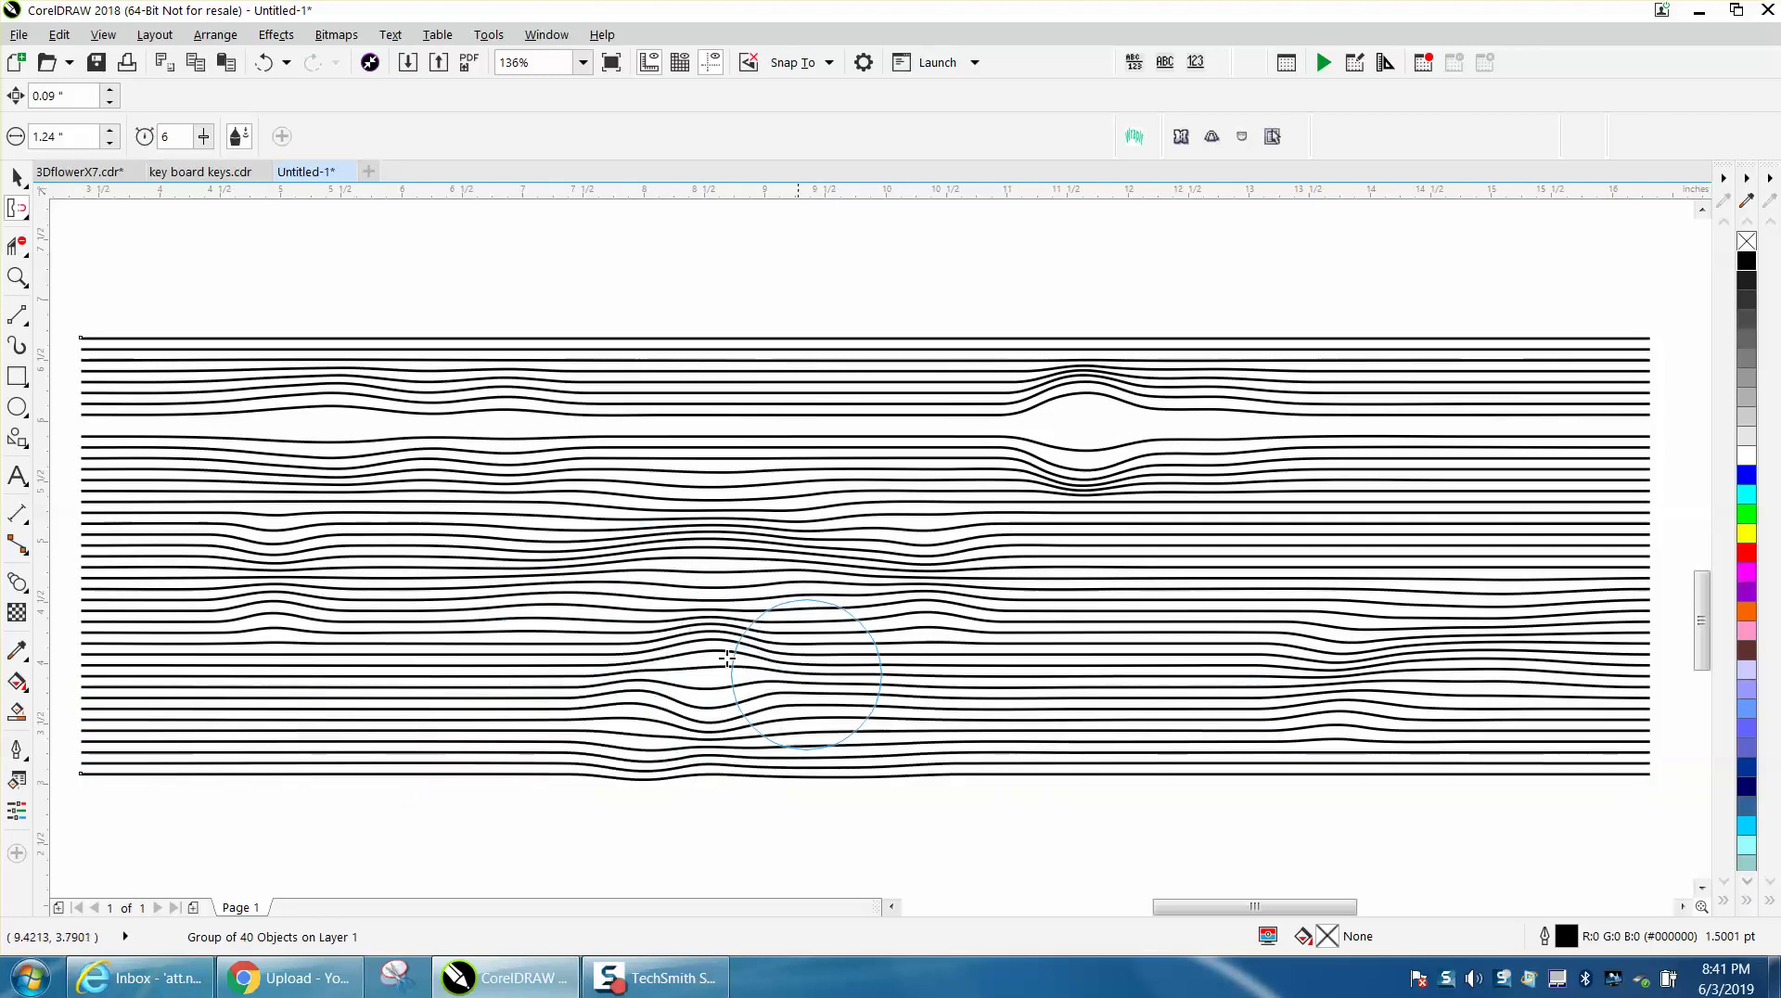
Step: Twirl the grain into ripples at the lower left, upper right and upper left
click(26, 223)
click(82, 289)
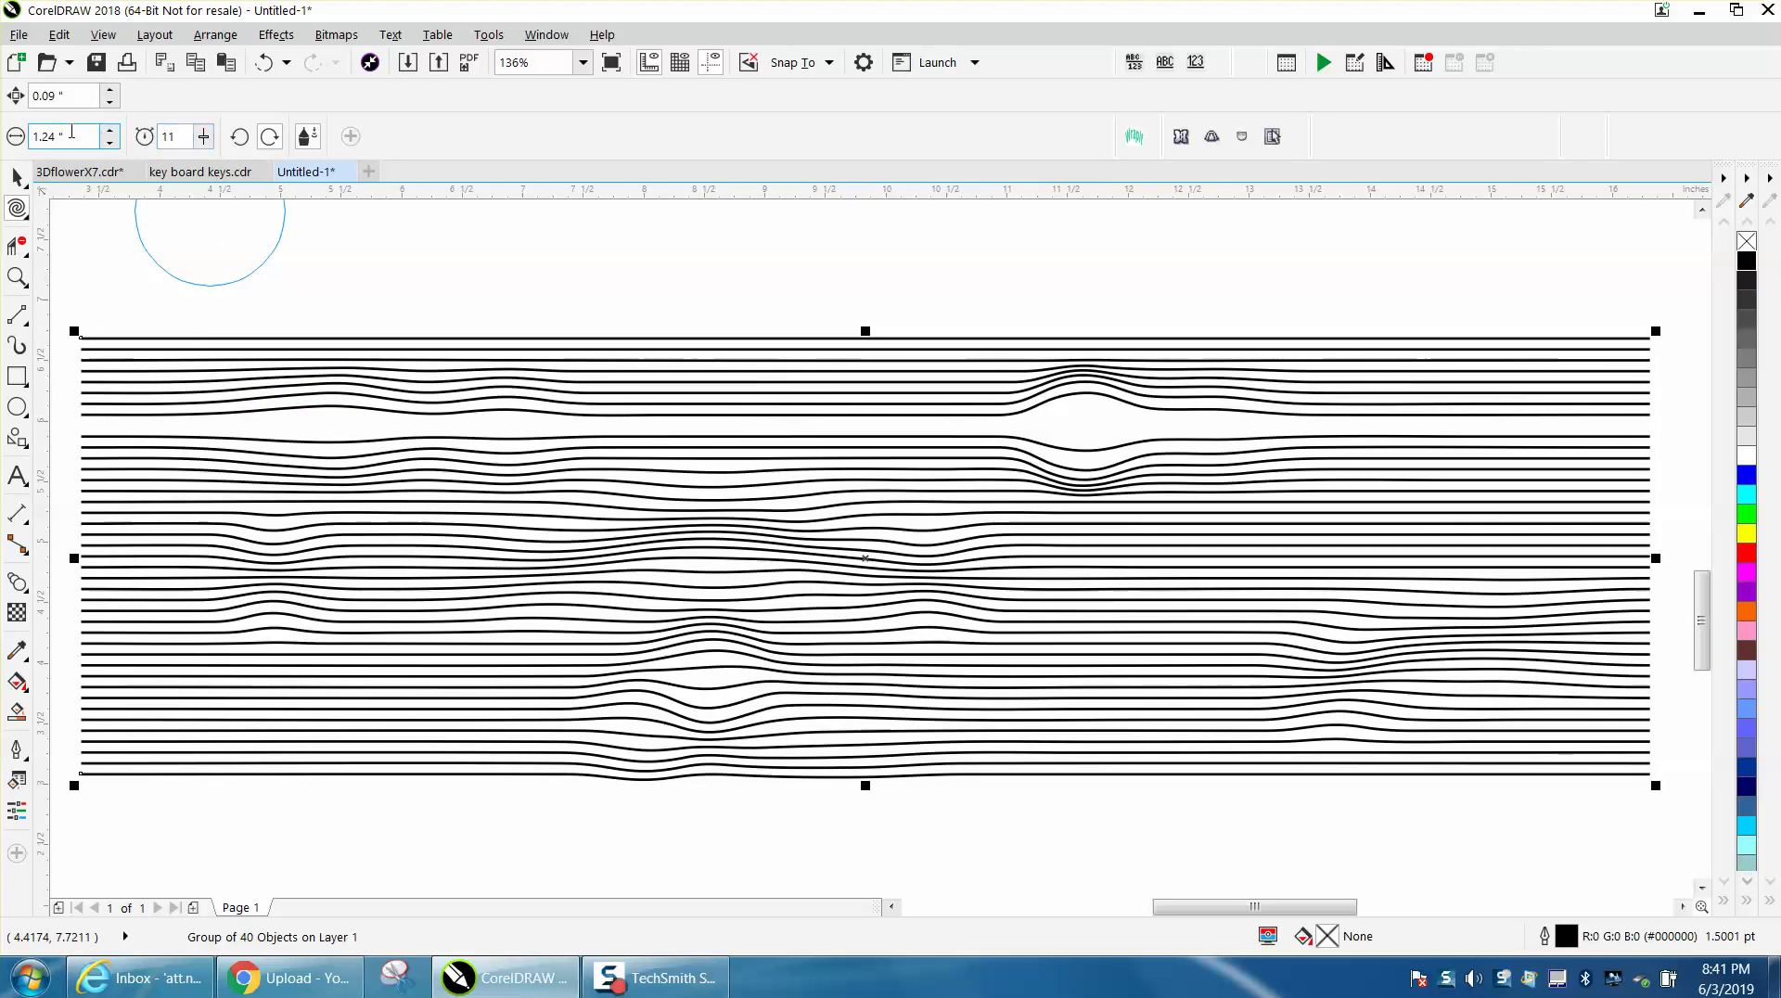
drag(442, 647, 442, 648)
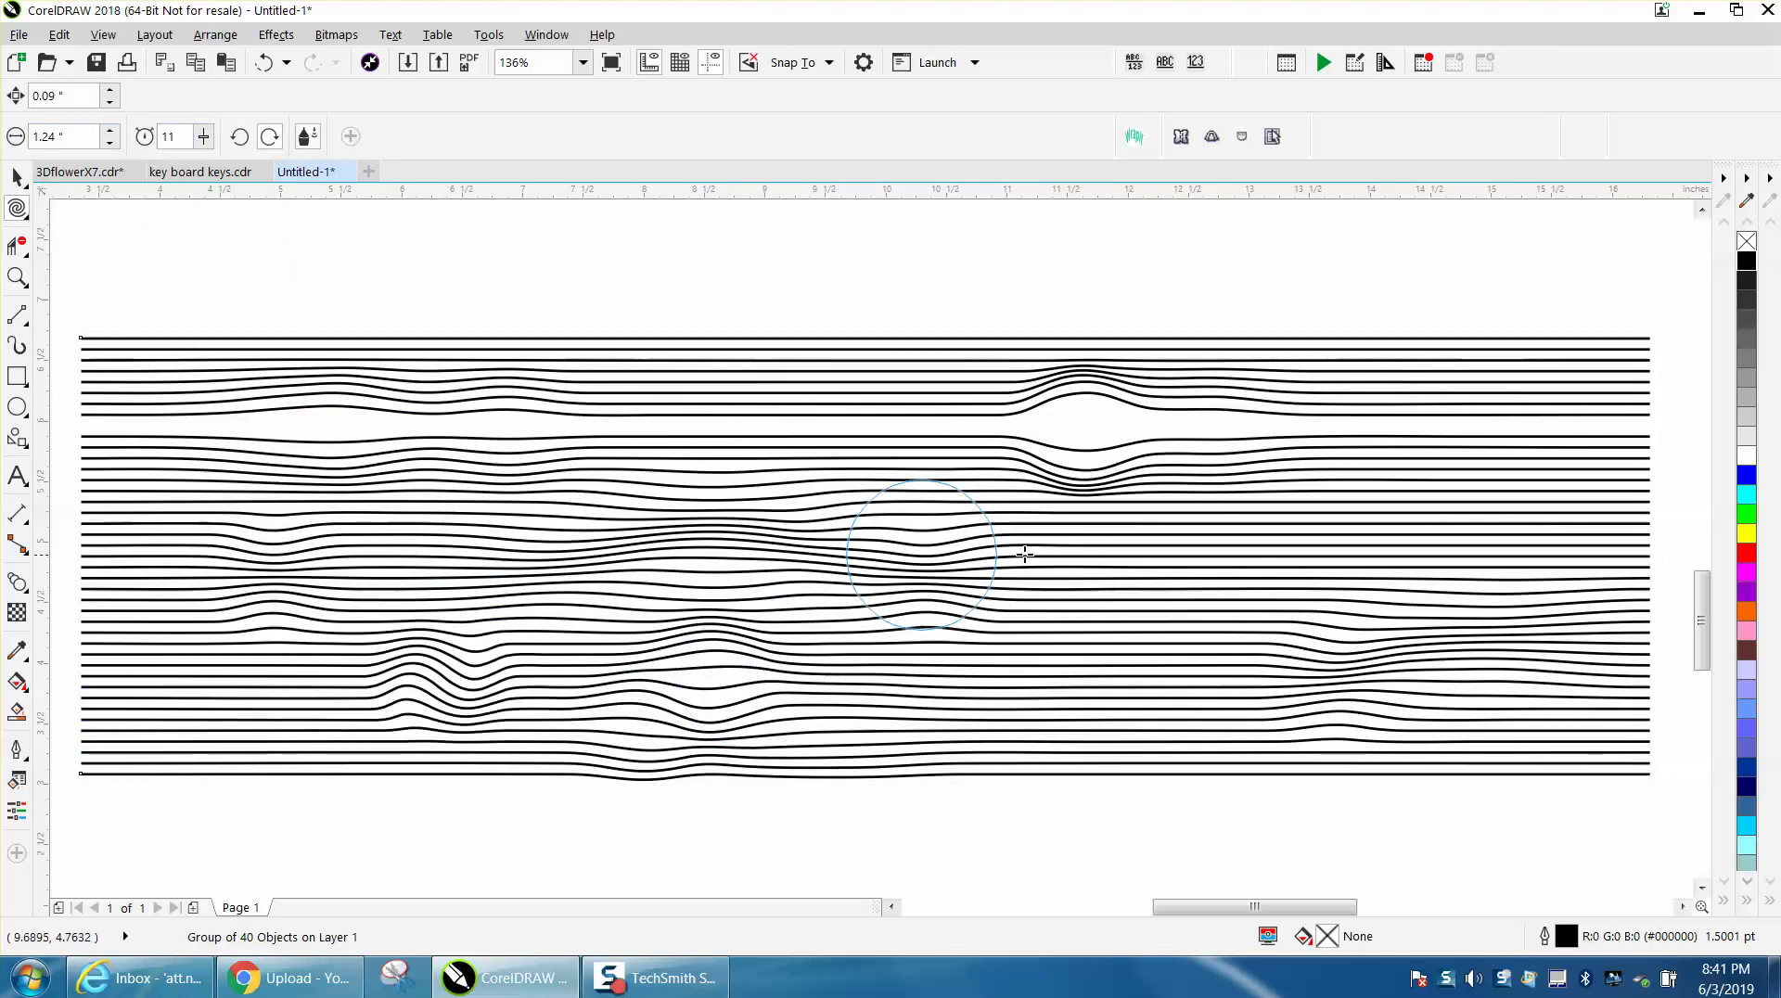
drag(1430, 395, 1430, 395)
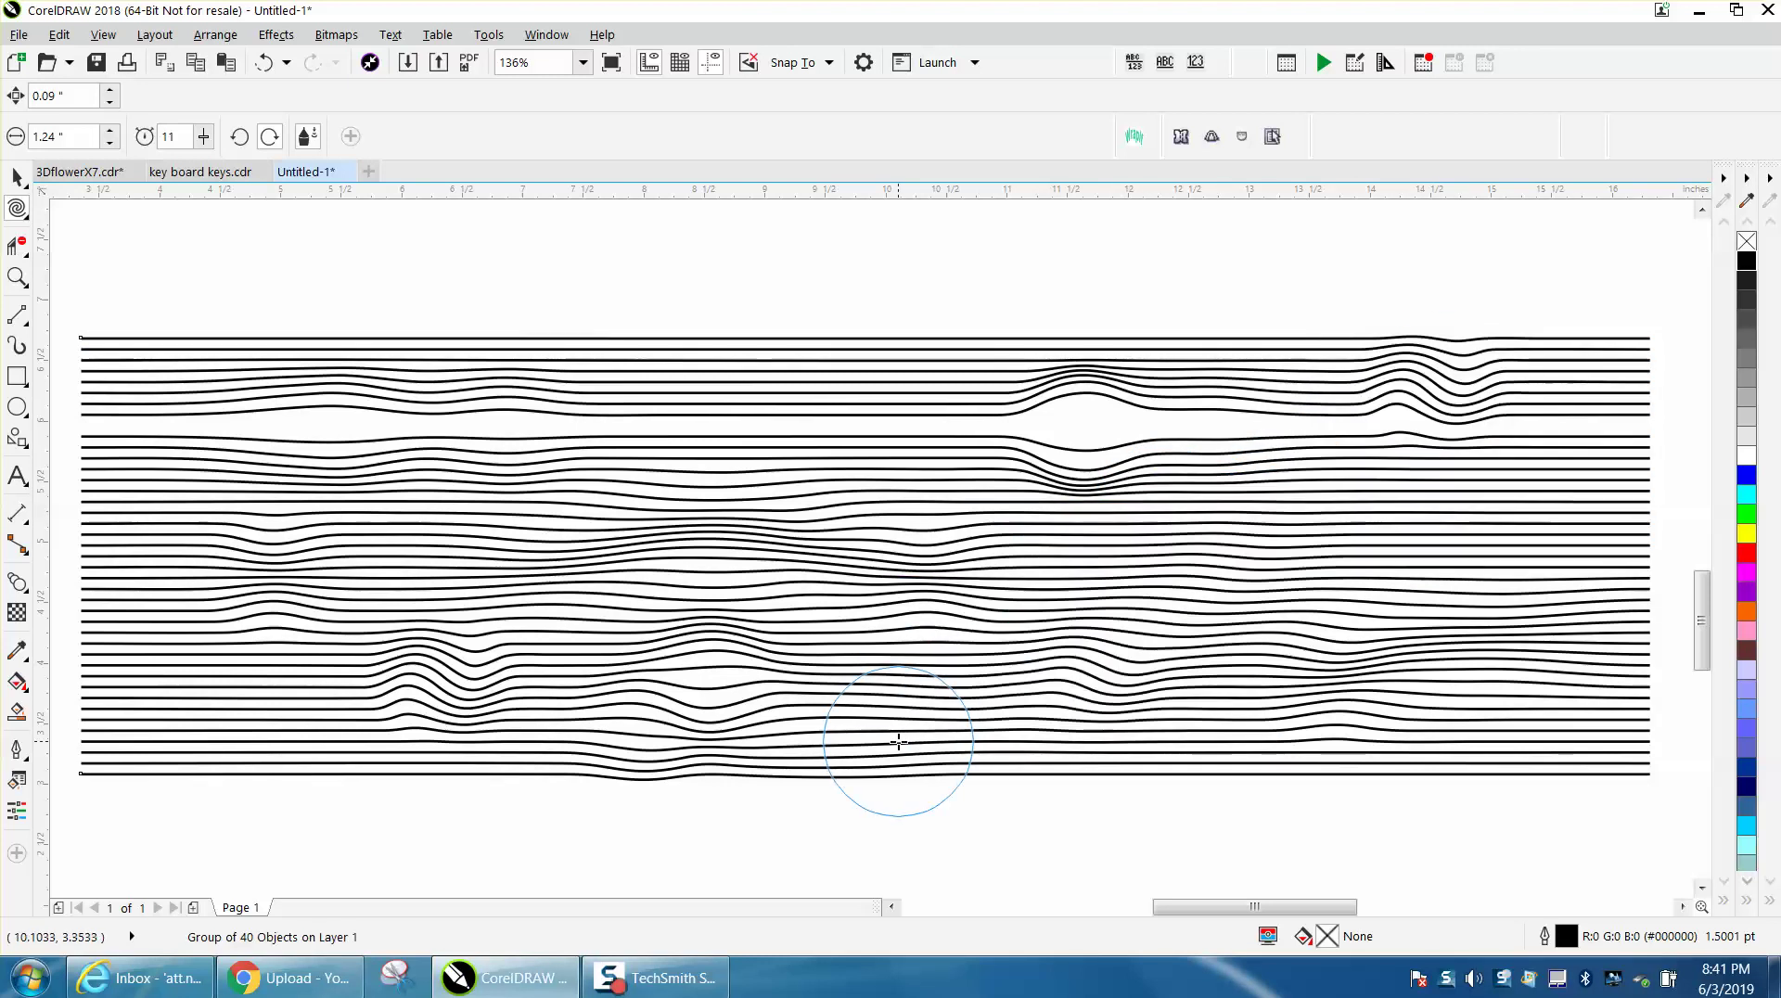
mouse_move(733, 380)
mouse_down()
mouse_move(482, 374)
mouse_move(181, 436)
mouse_move(186, 552)
mouse_move(232, 613)
mouse_up()
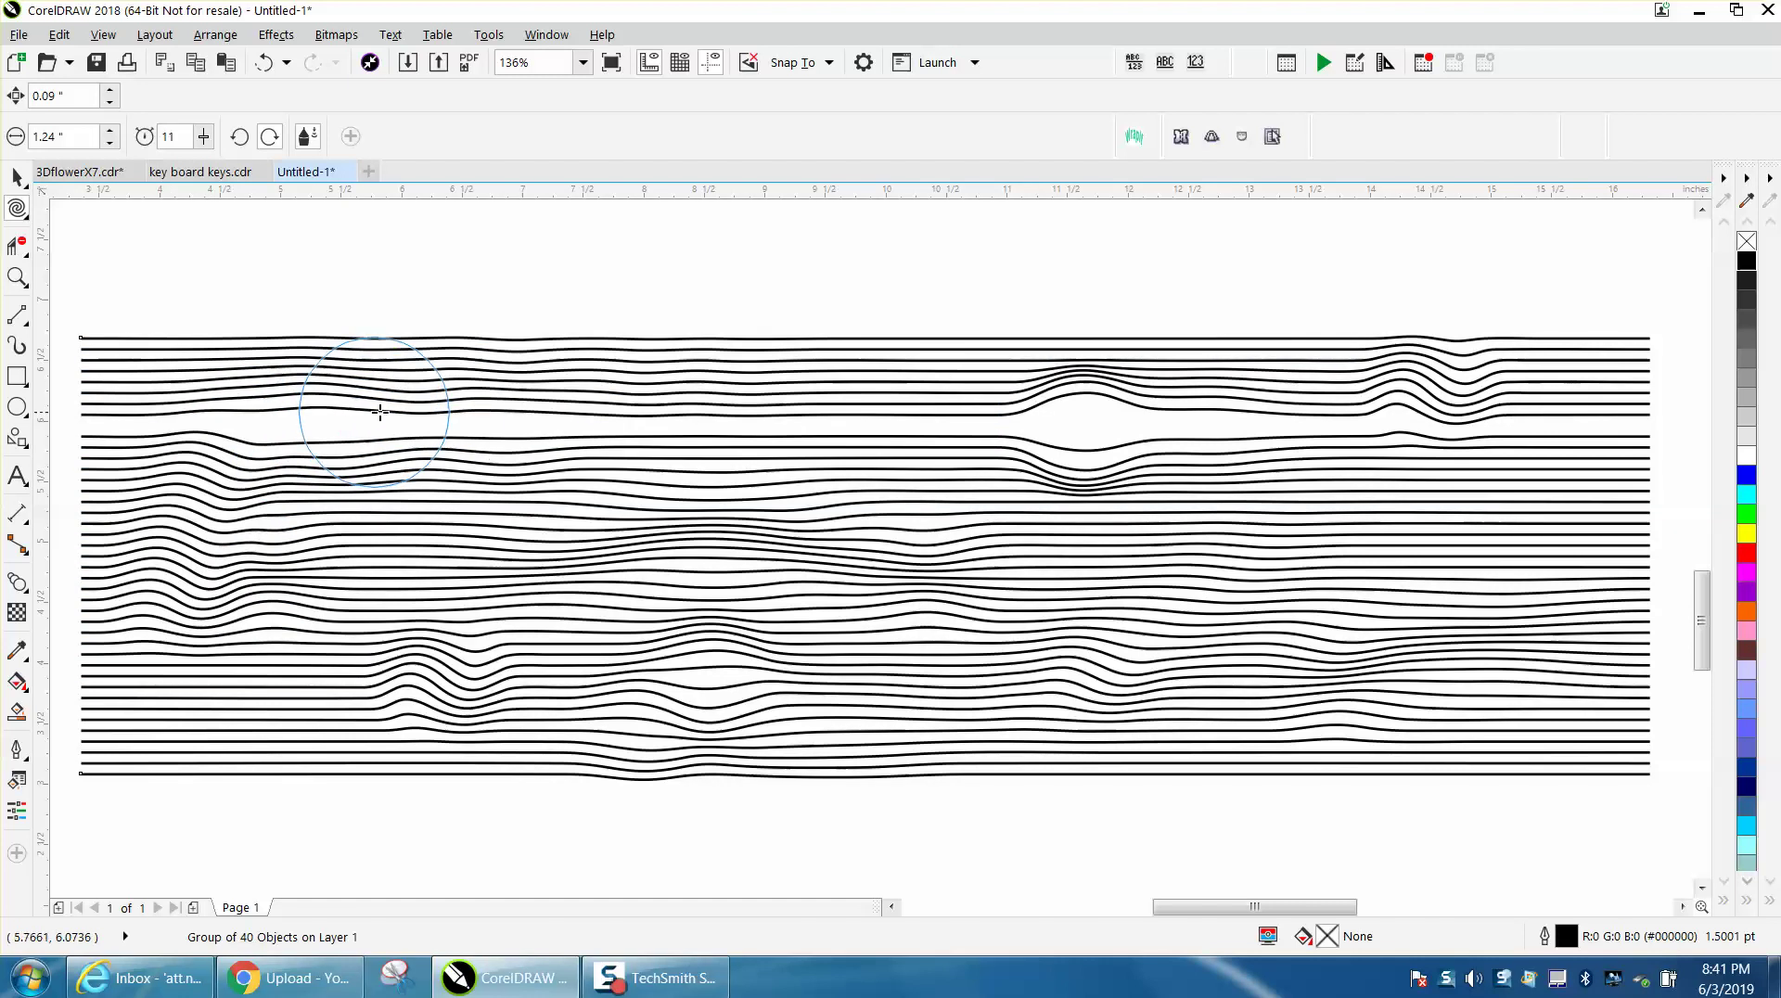
mouse_move(399, 418)
mouse_down()
mouse_move(617, 419)
mouse_move(696, 387)
mouse_move(854, 473)
mouse_up()
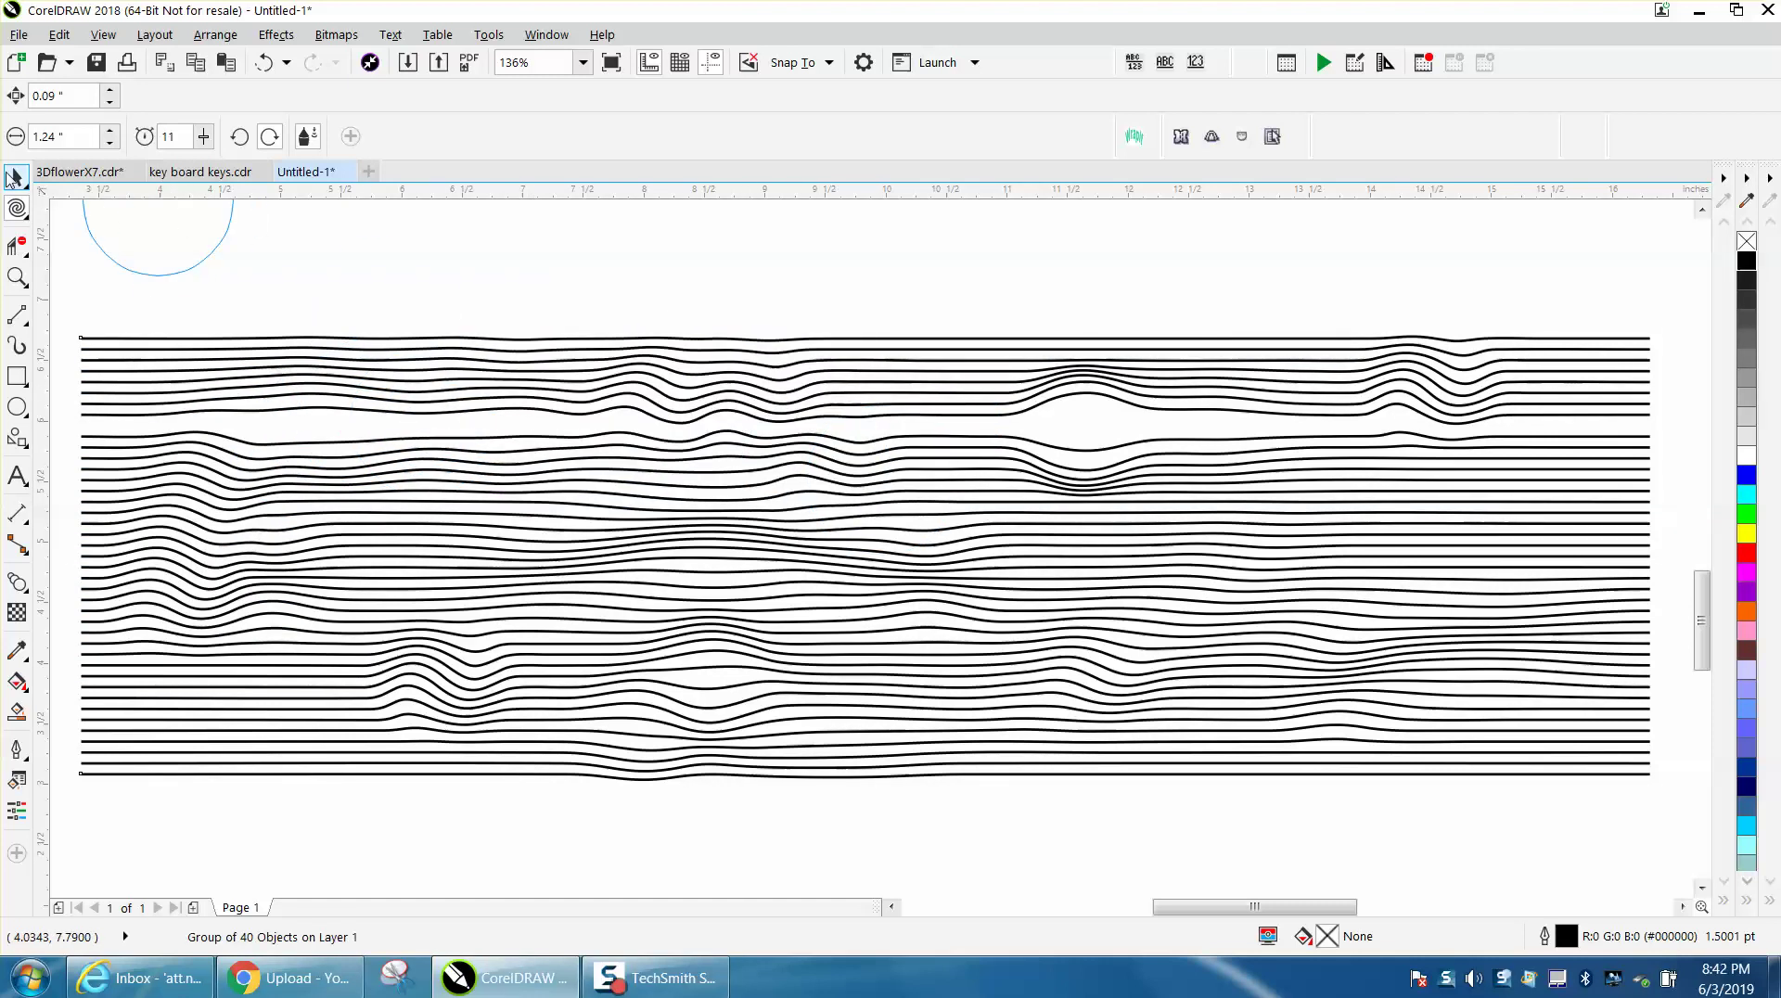
click(13, 178)
Step: Draw a small ellipse in the knot opening, fill it black with no outline, and nudge it up
scroll(693, 258, down, 3)
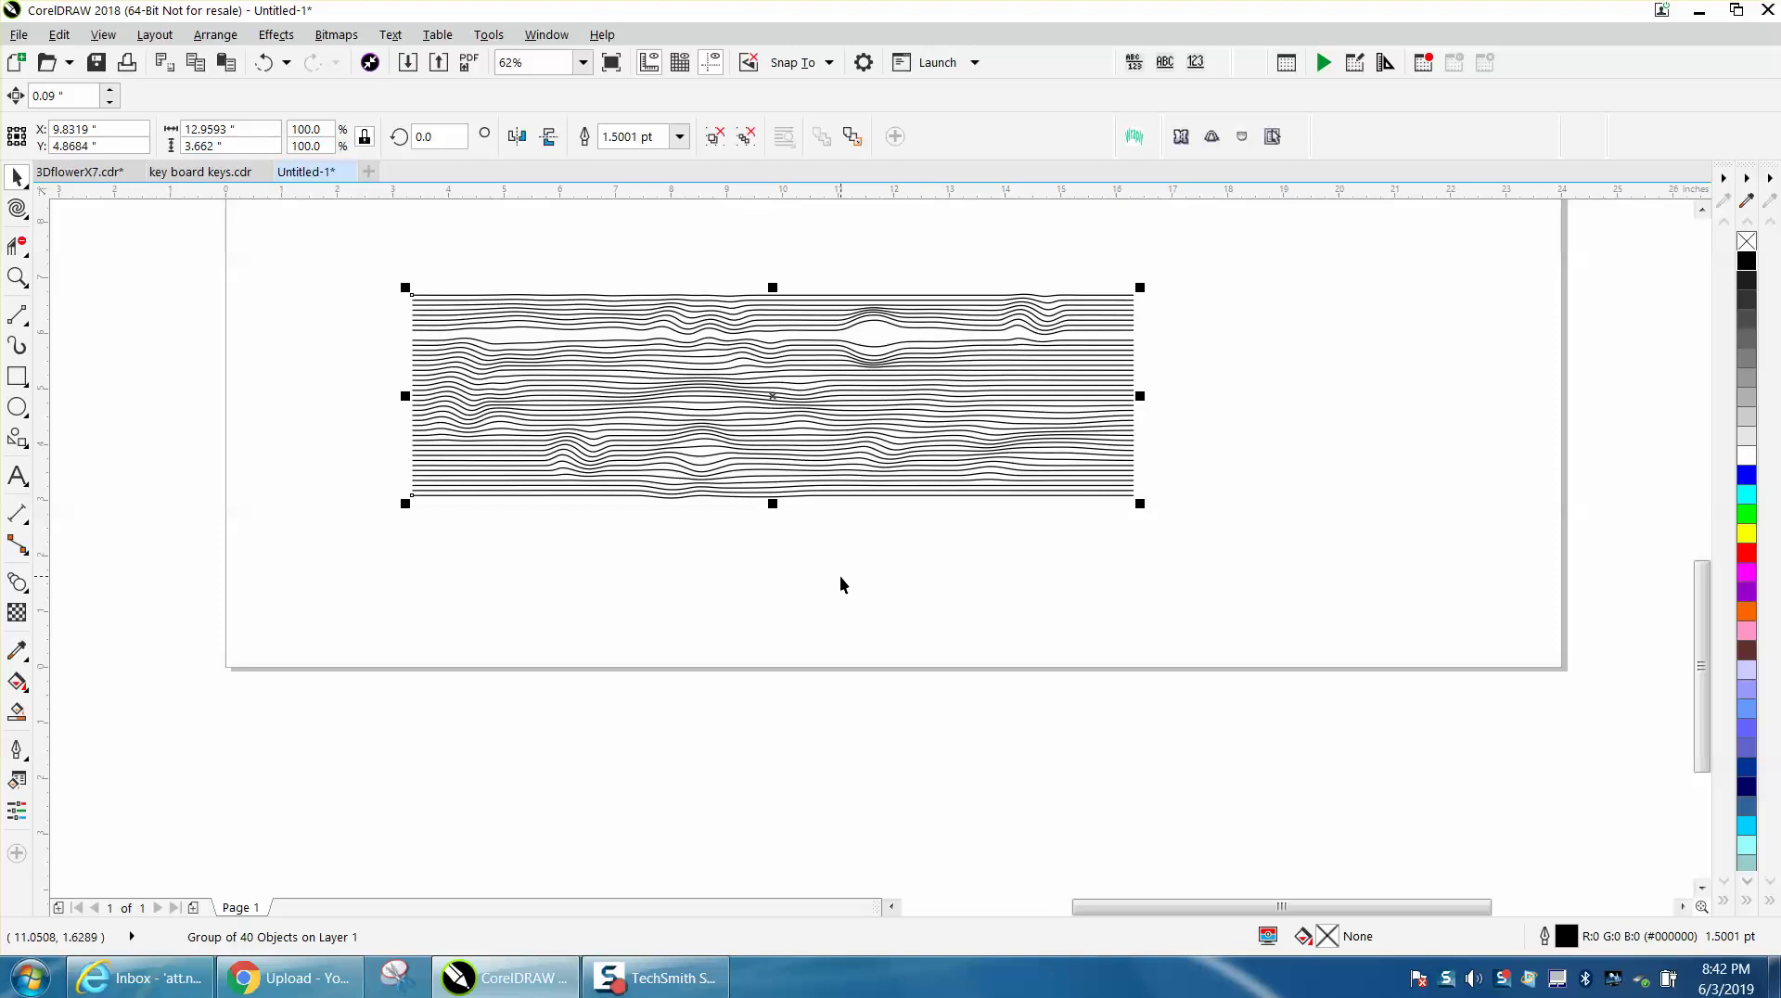
click(18, 277)
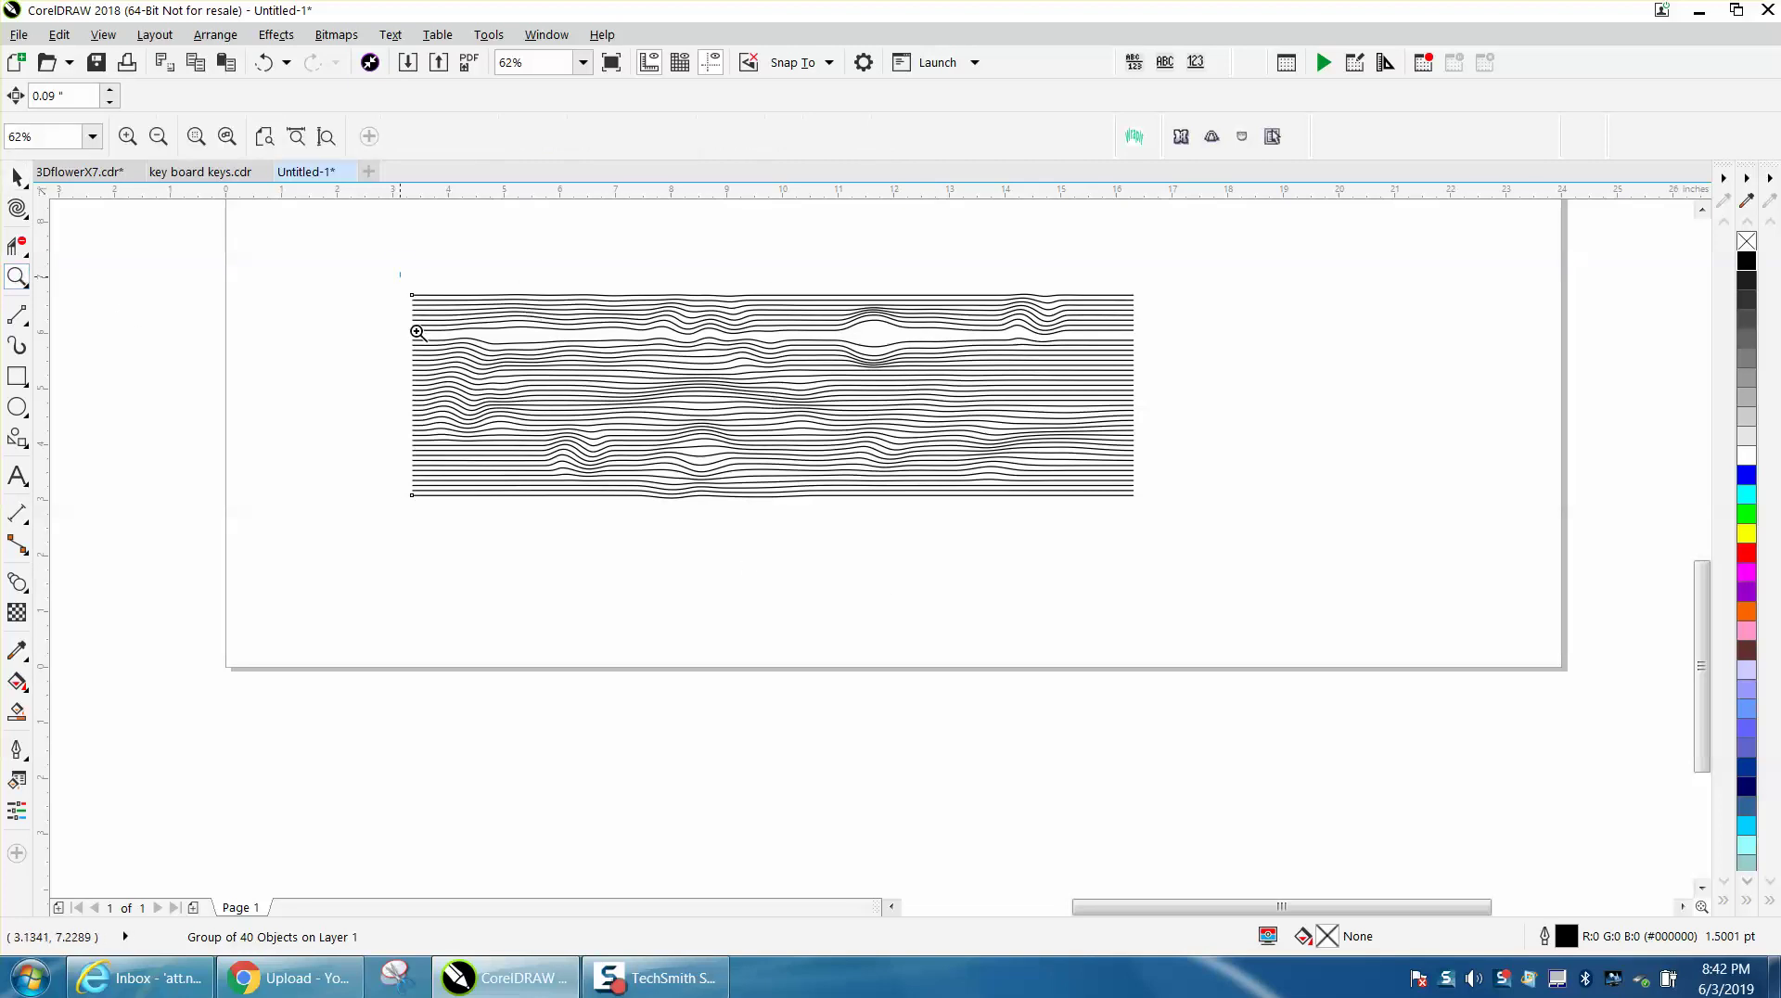
drag(1110, 553, 1110, 553)
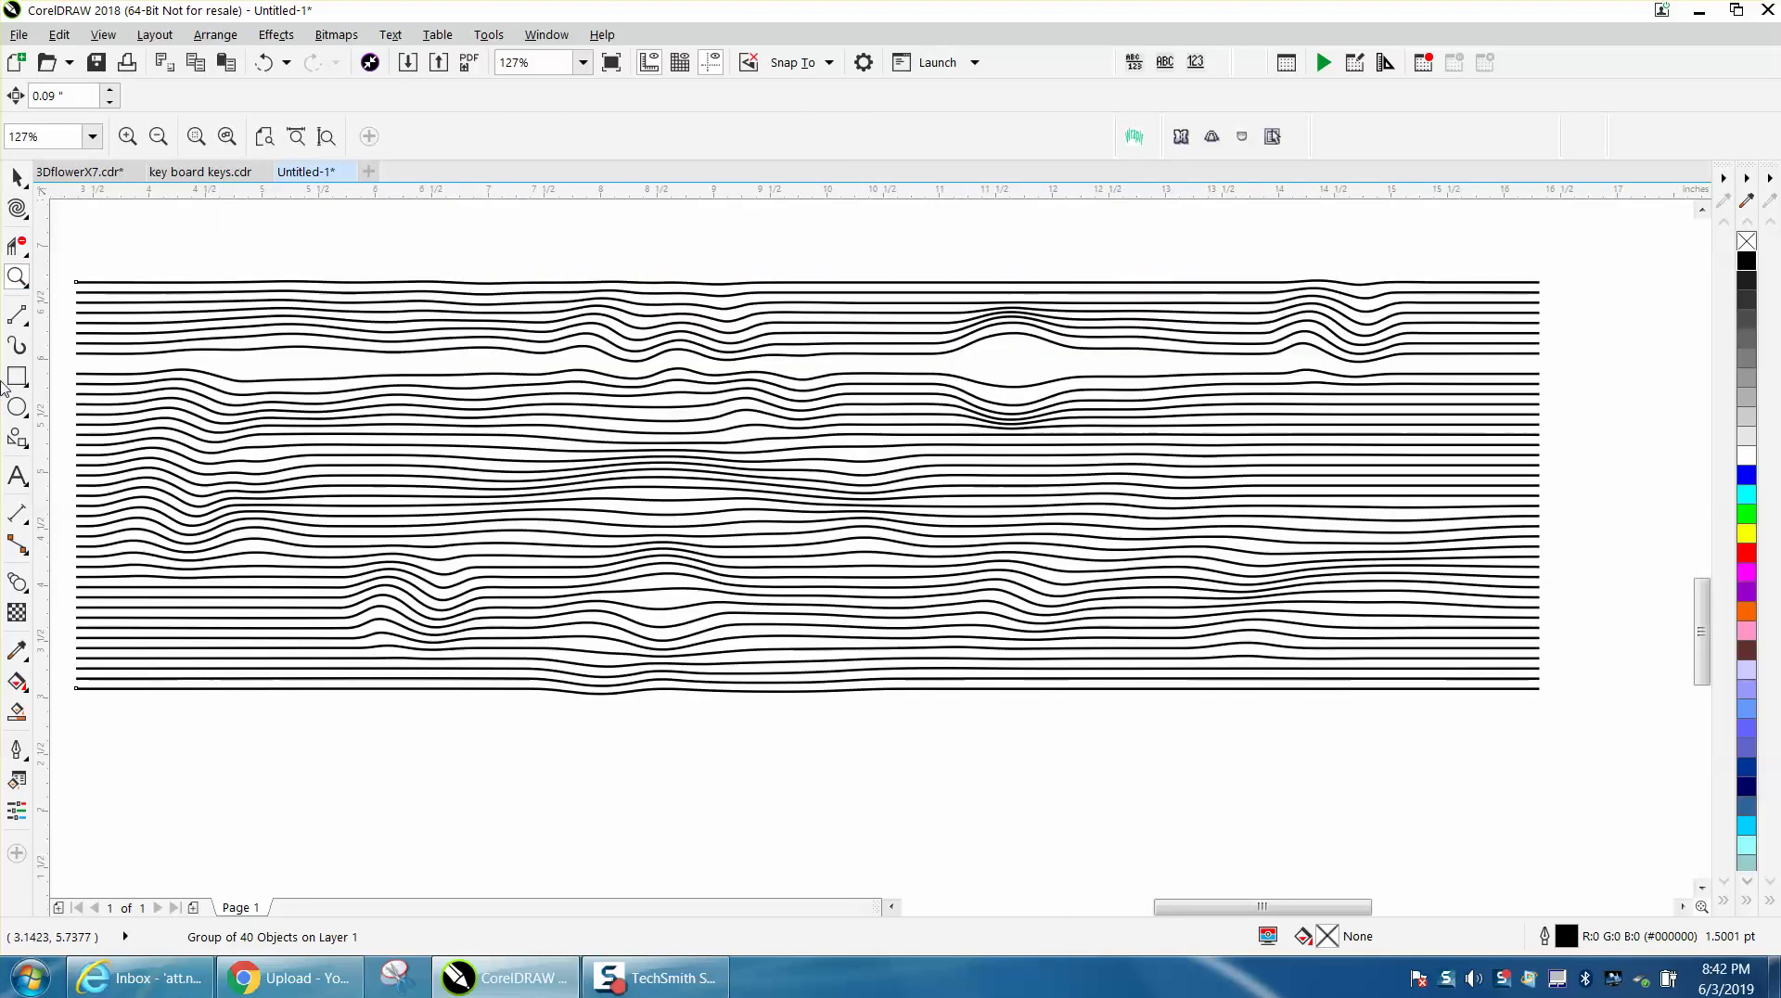
click(17, 408)
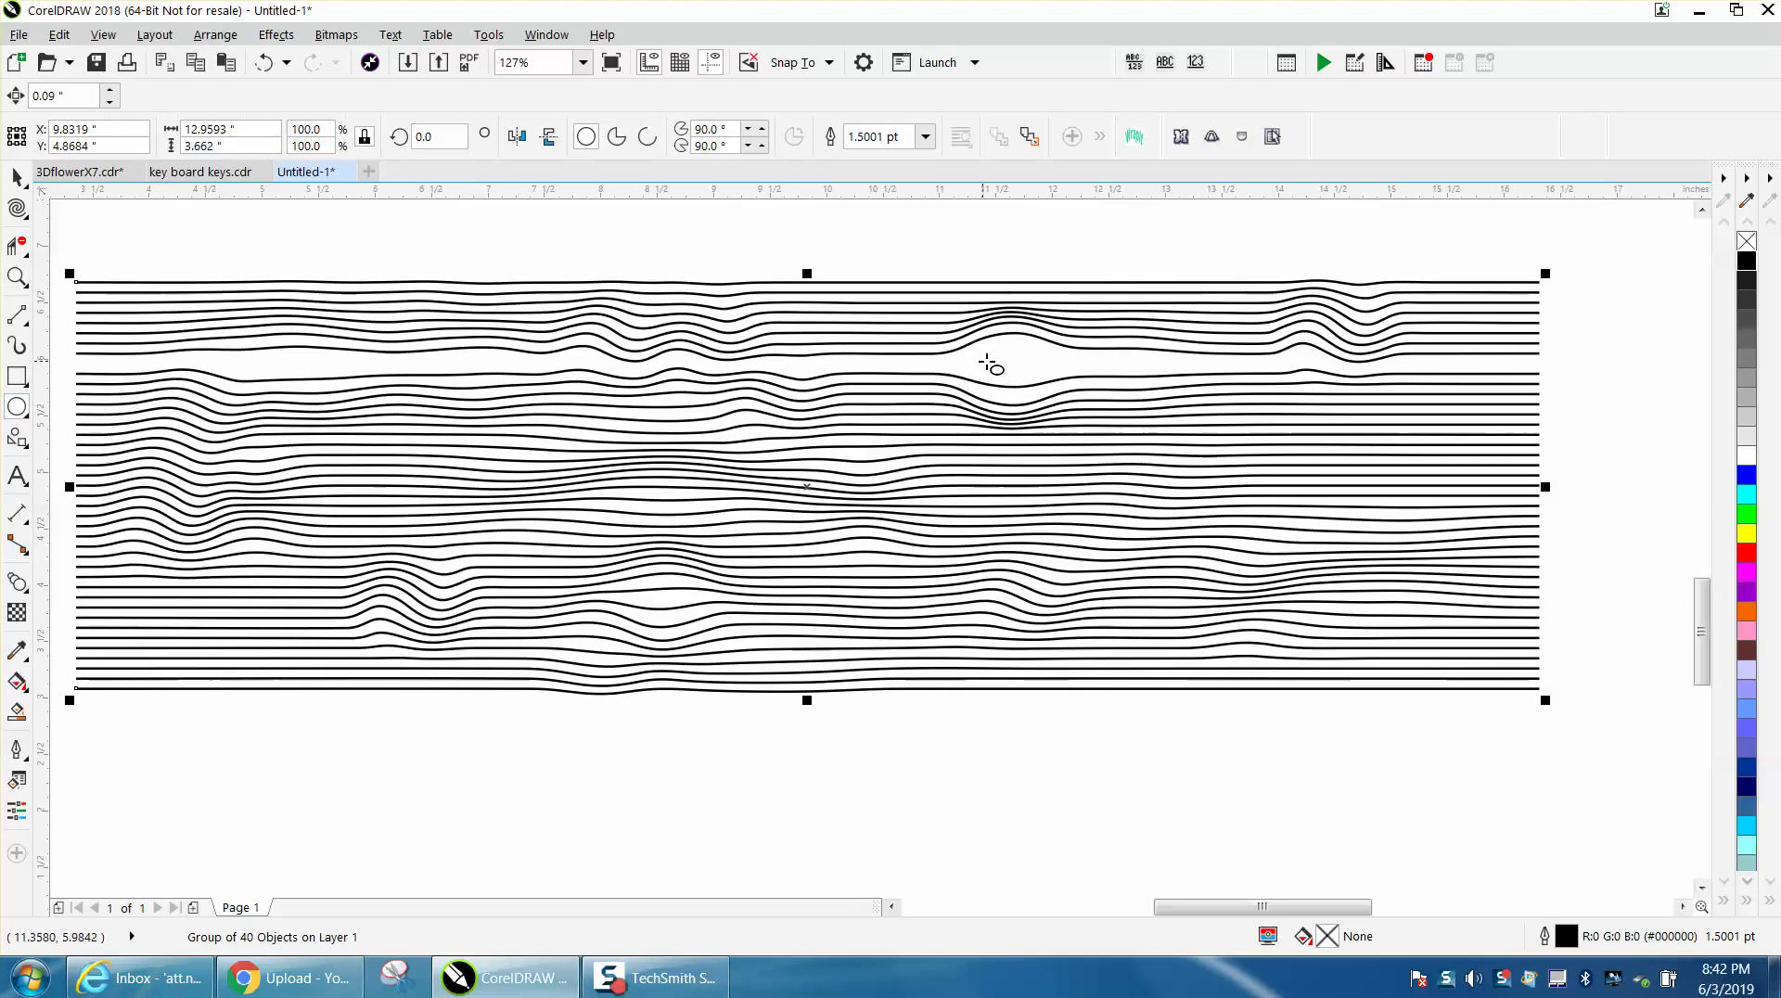
drag(1040, 355, 982, 379)
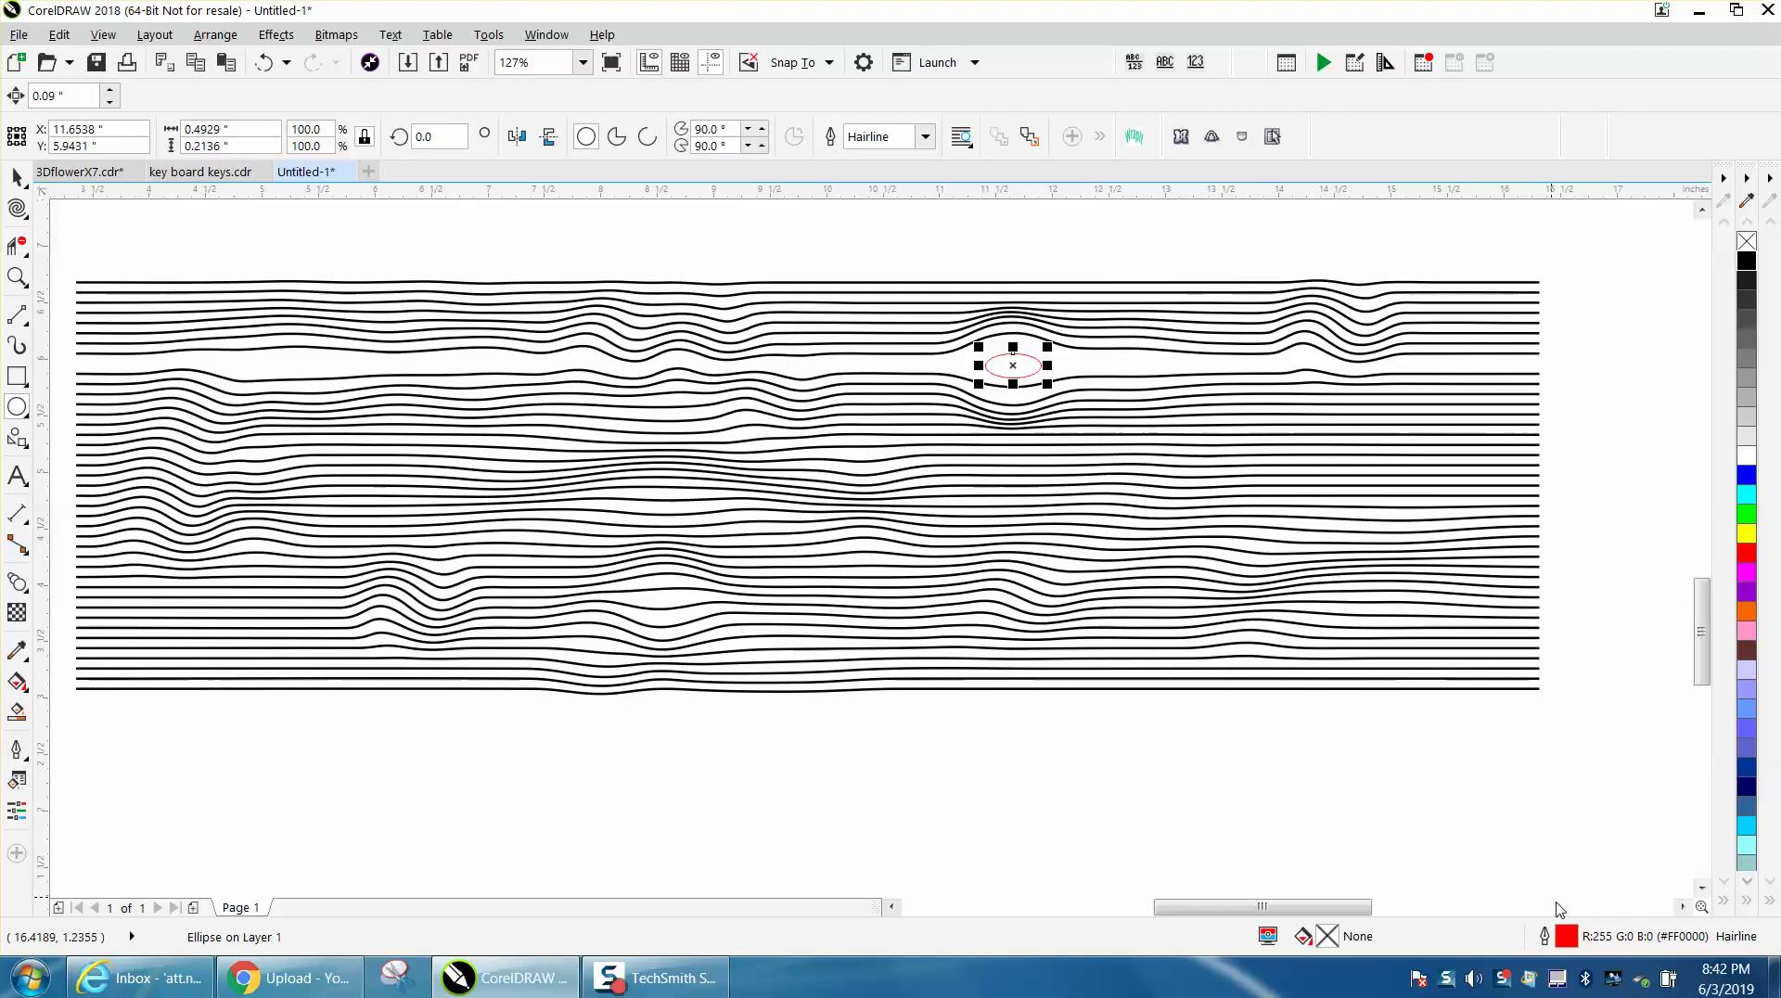
click(1749, 270)
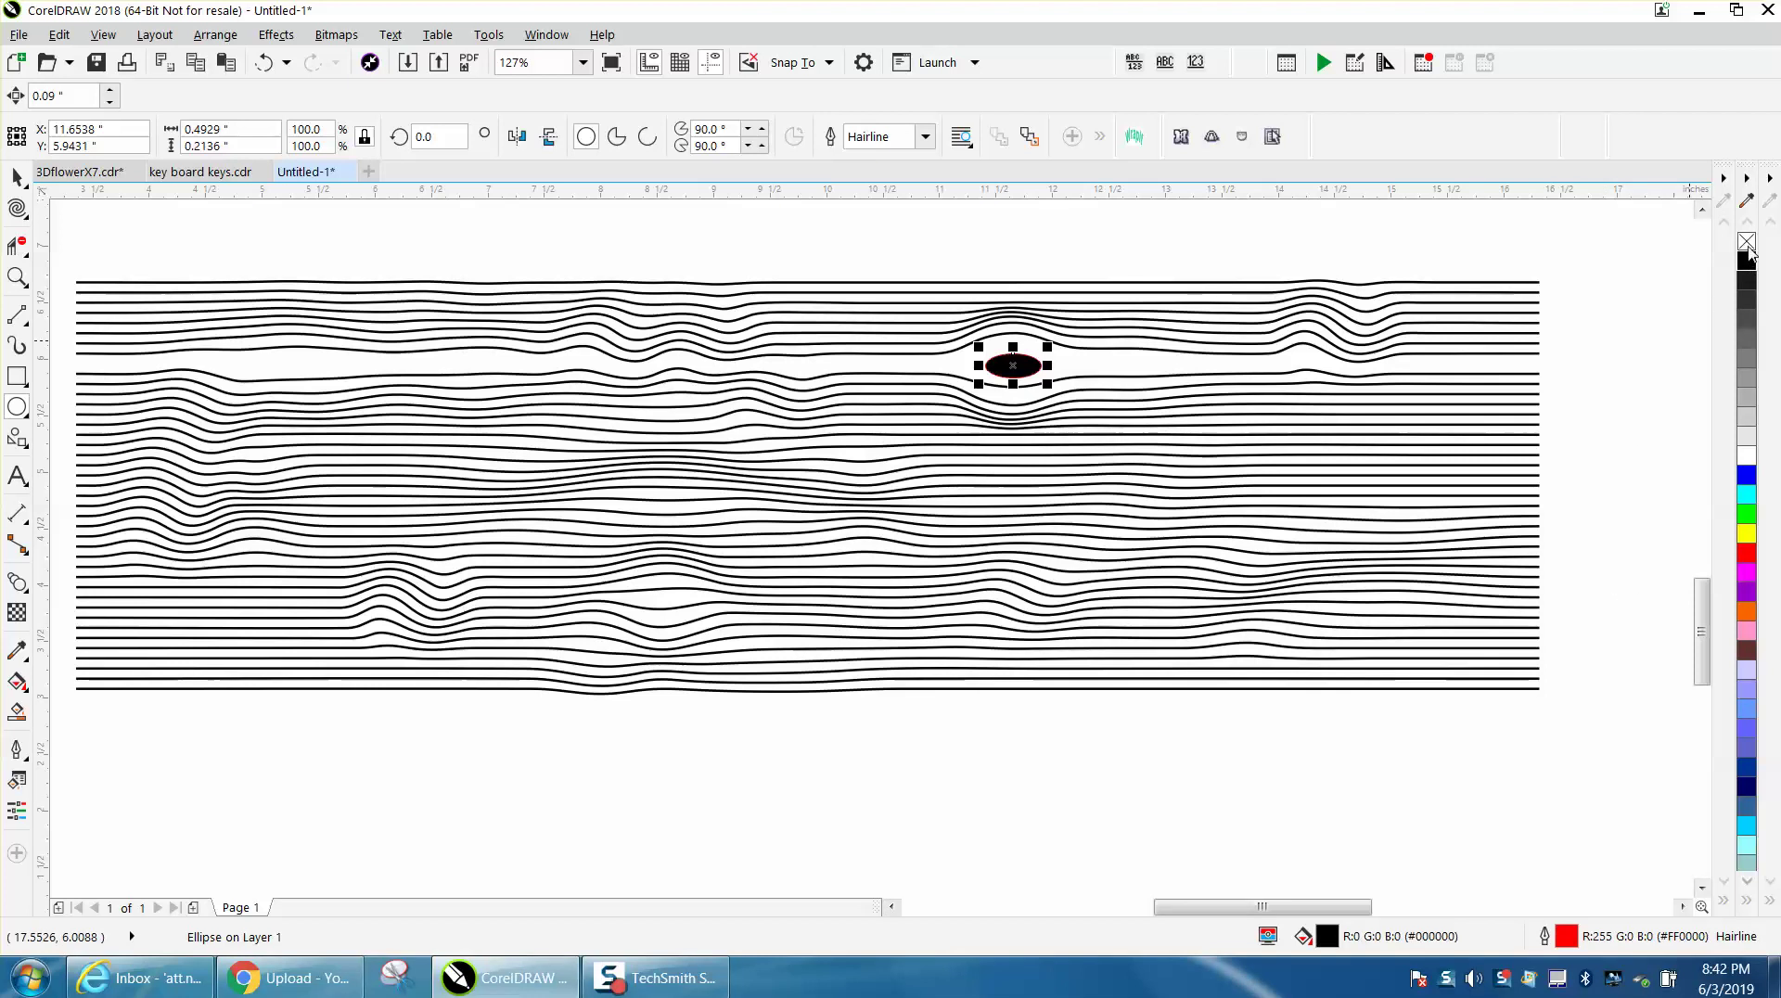
right_click(1747, 242)
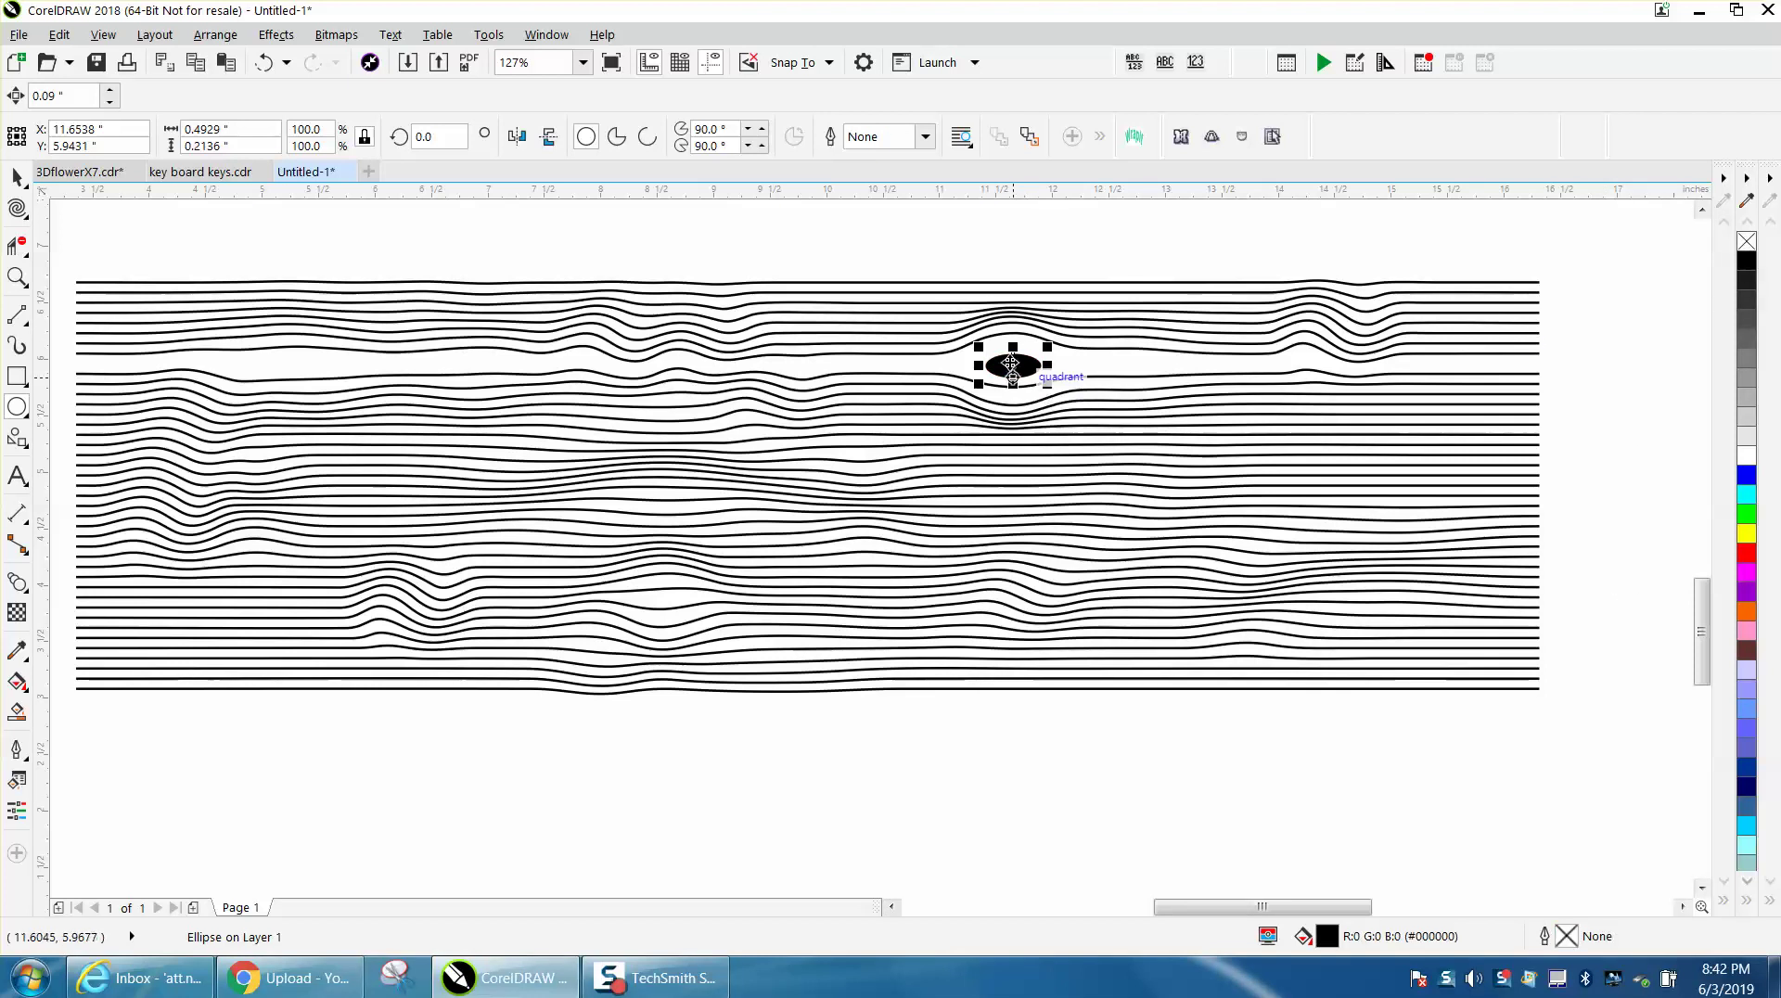
drag(1014, 367, 1013, 353)
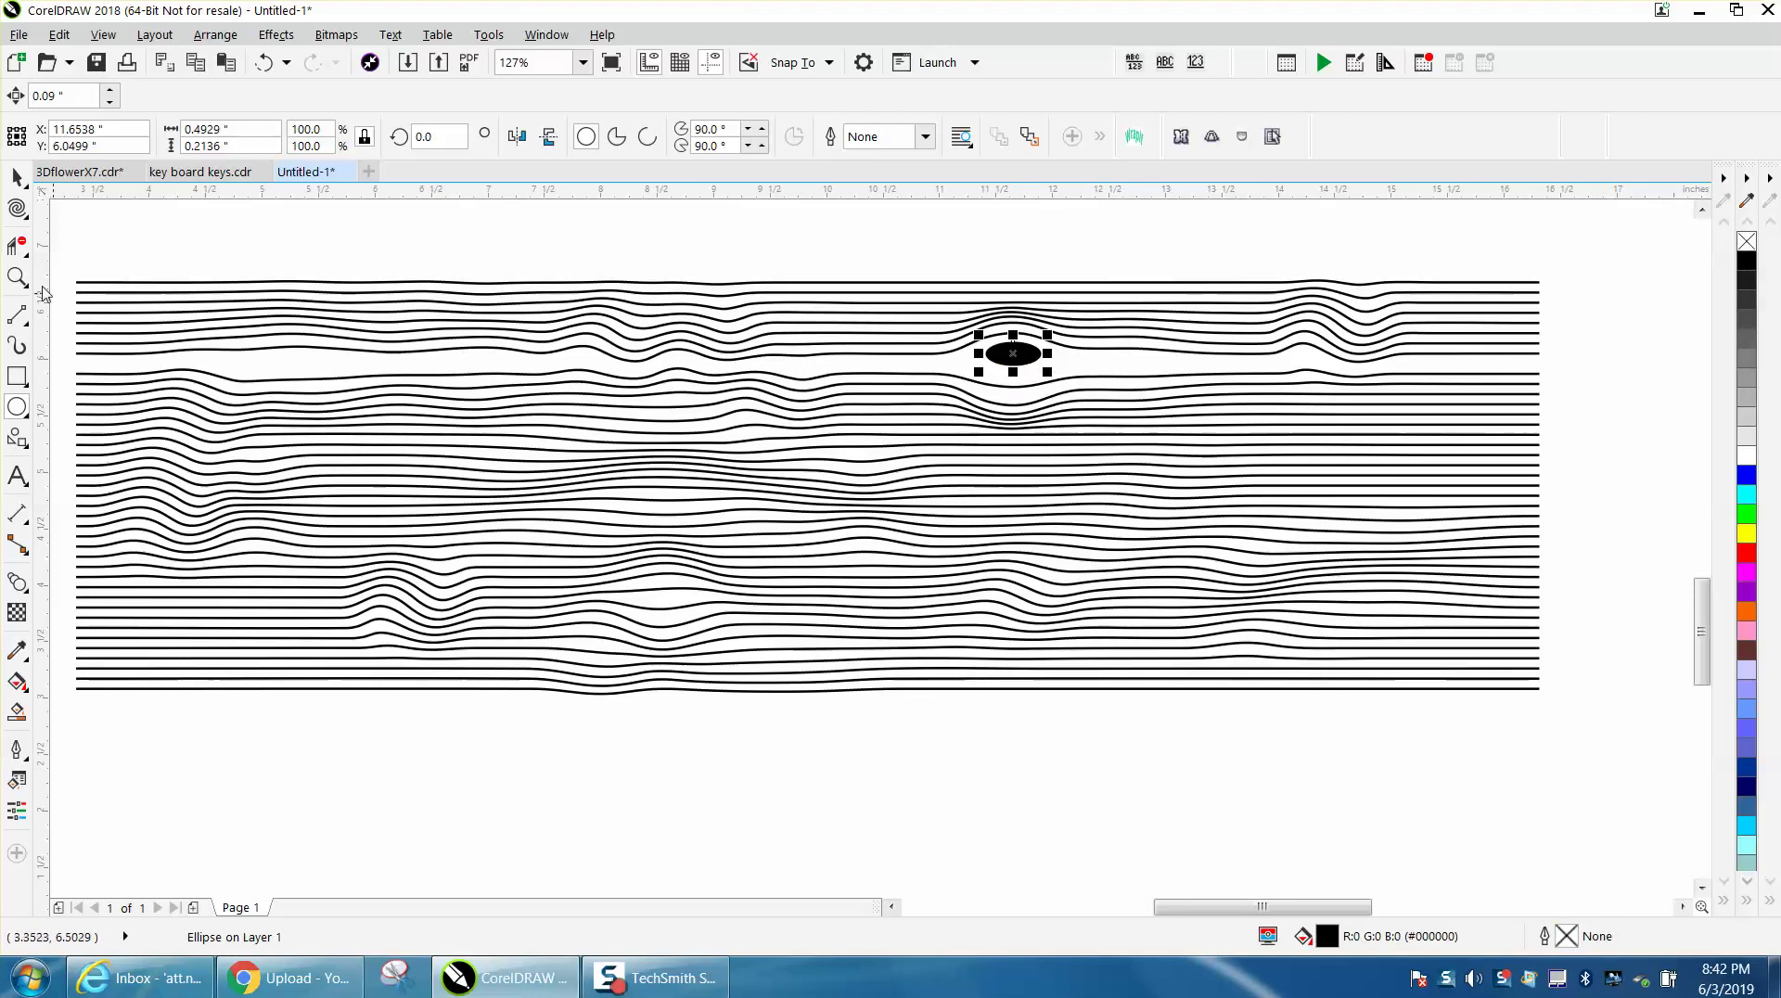
Step: Zoom onto the knot, shift the ellipse down, then twirl and attract it into a flatter curve
key(z)
drag(967, 313, 1206, 501)
click(17, 176)
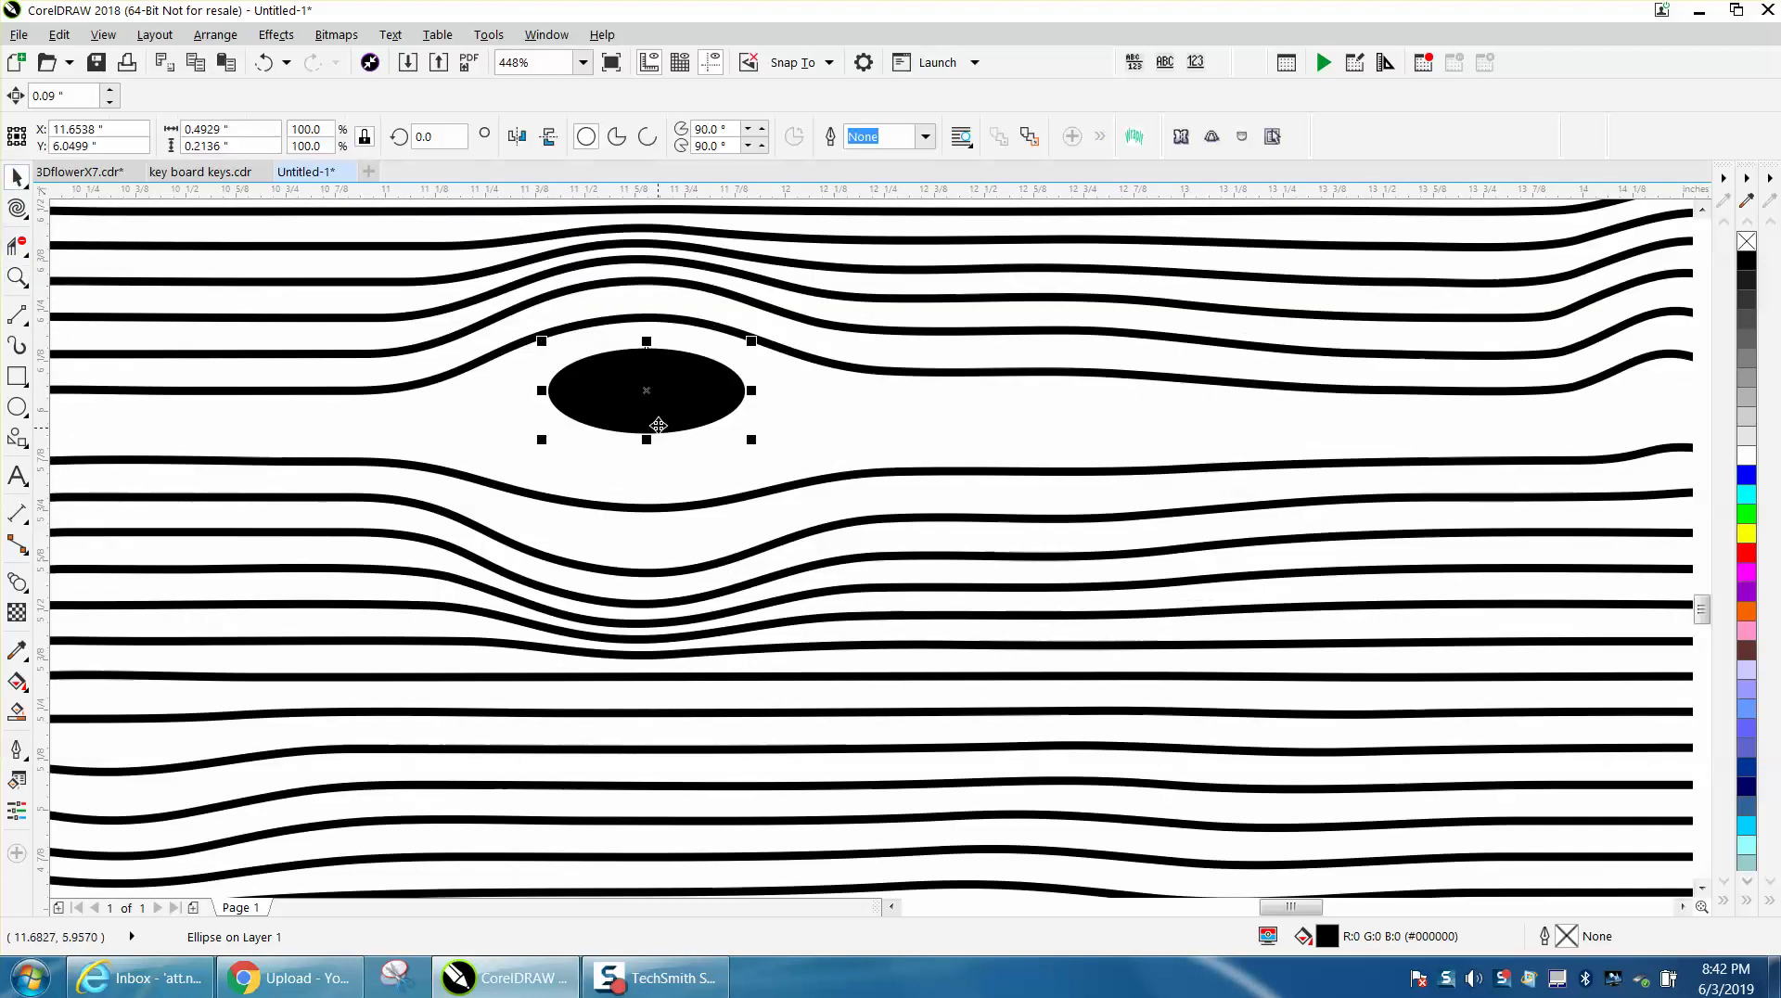
drag(649, 401, 649, 426)
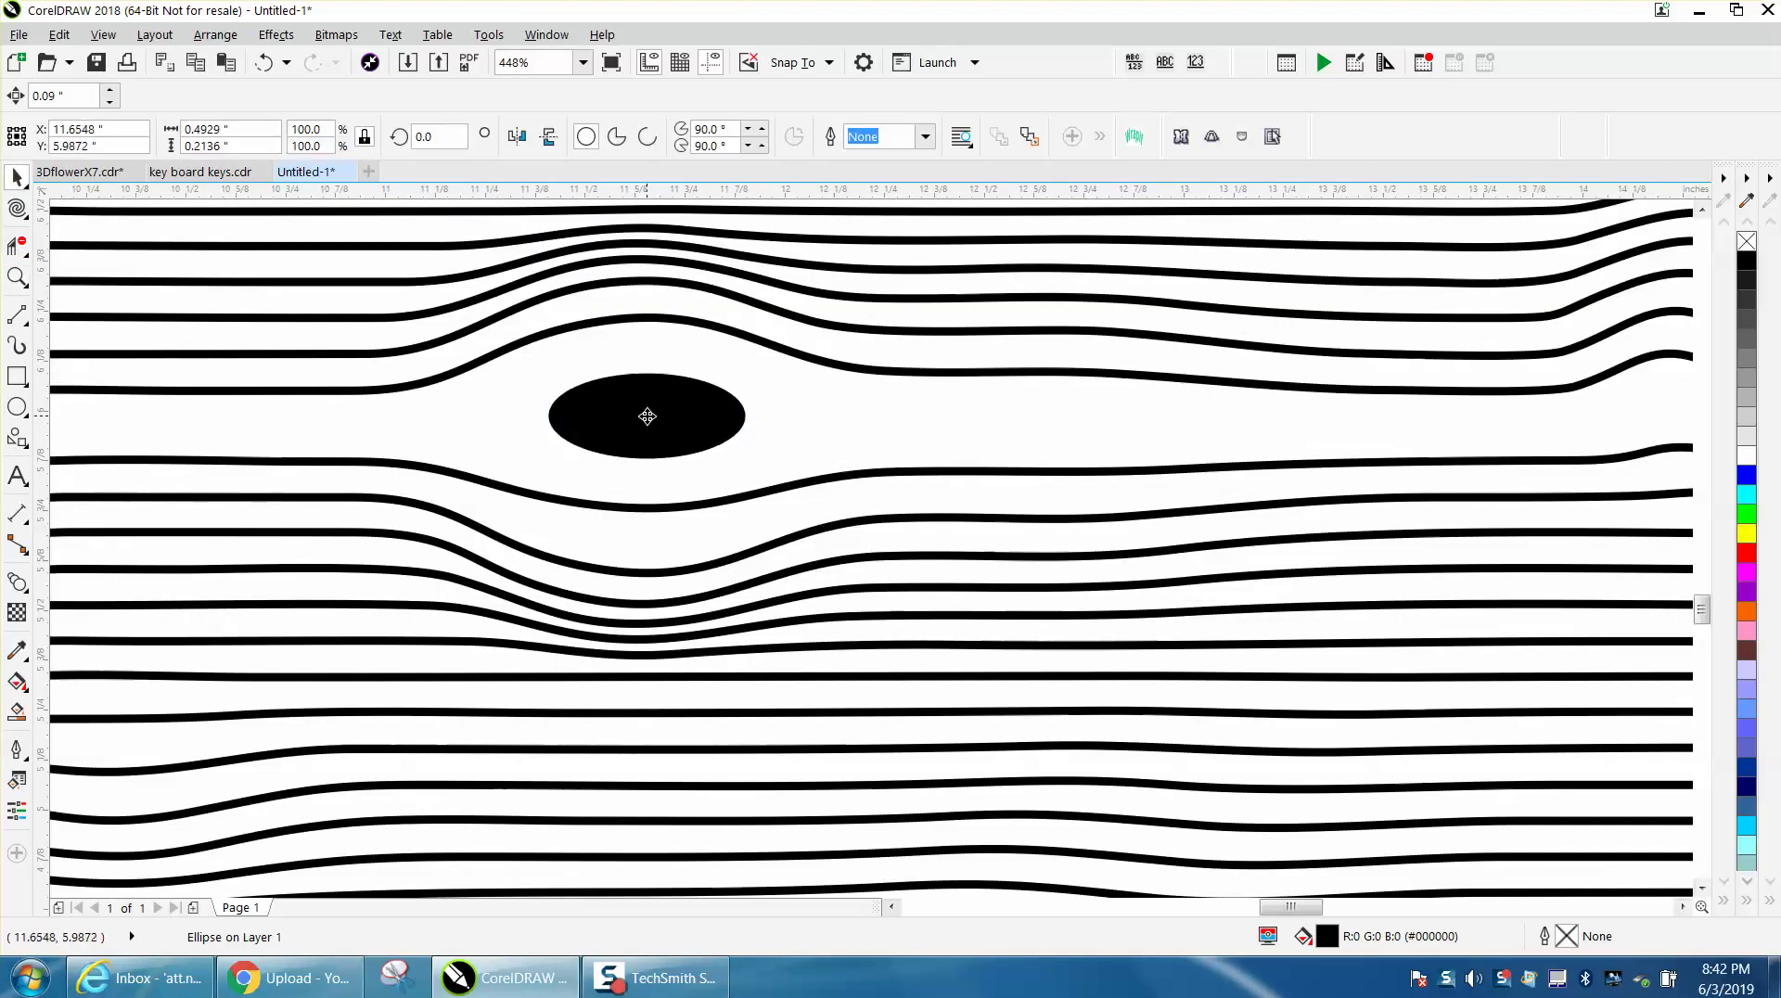
click(17, 208)
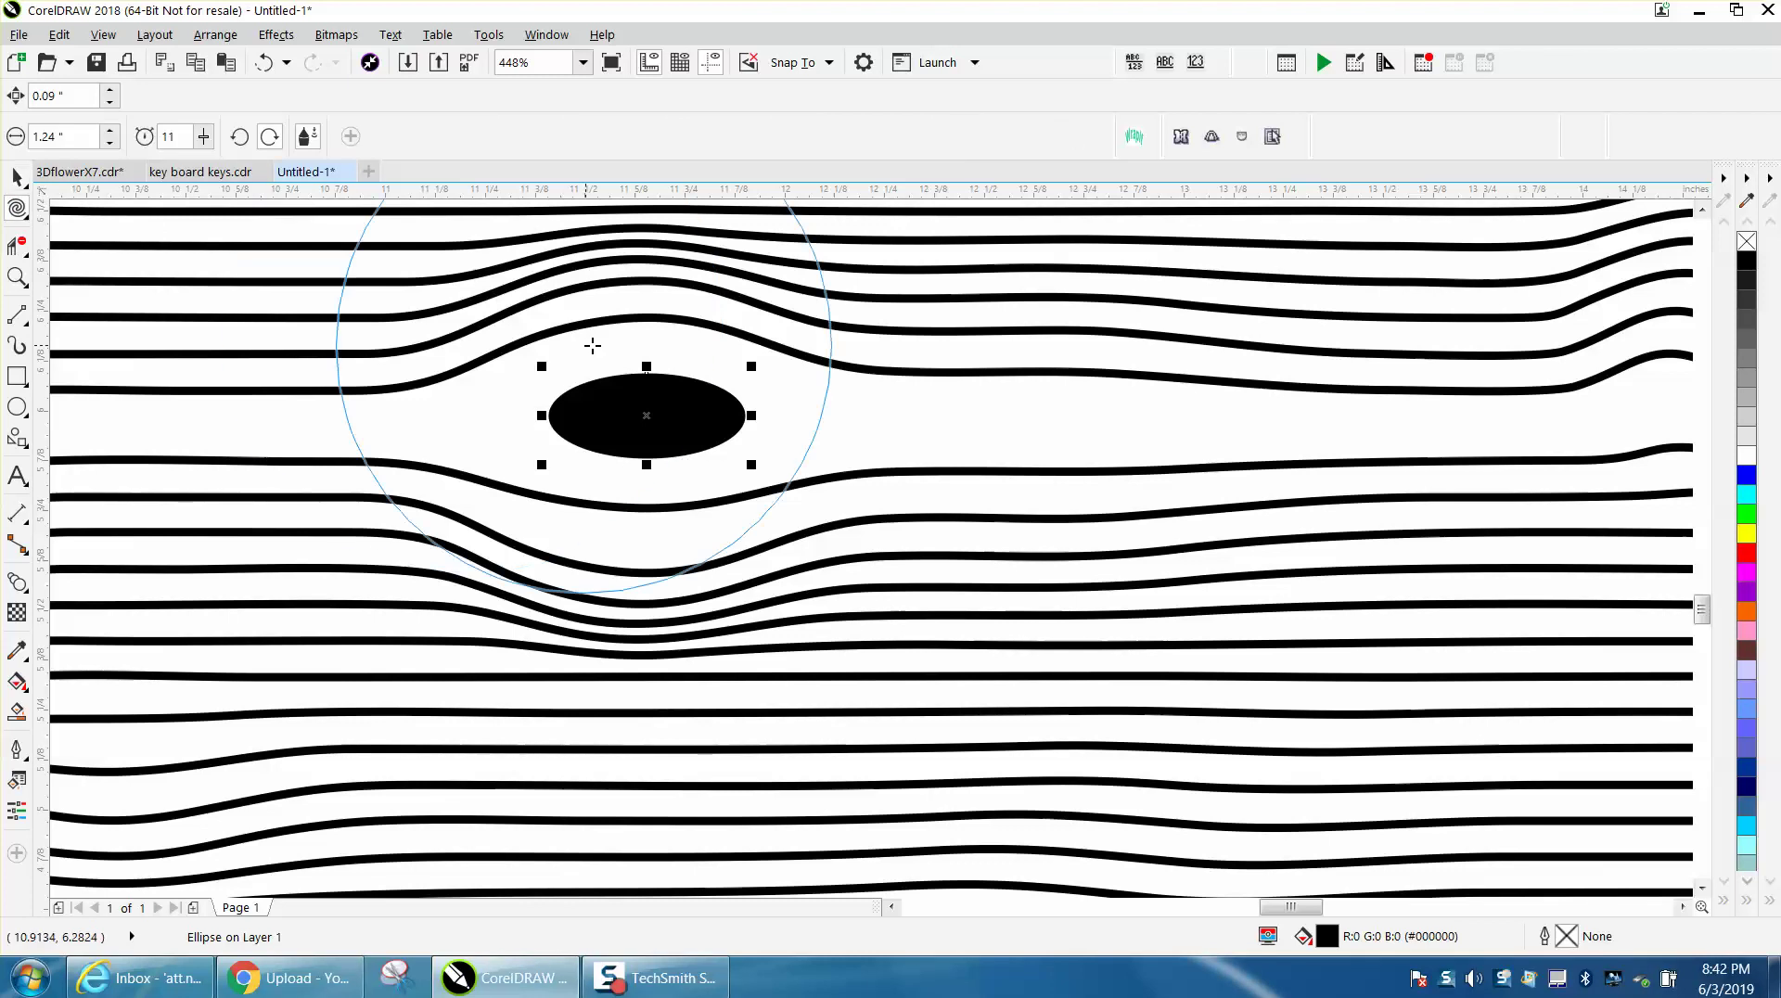
click(647, 409)
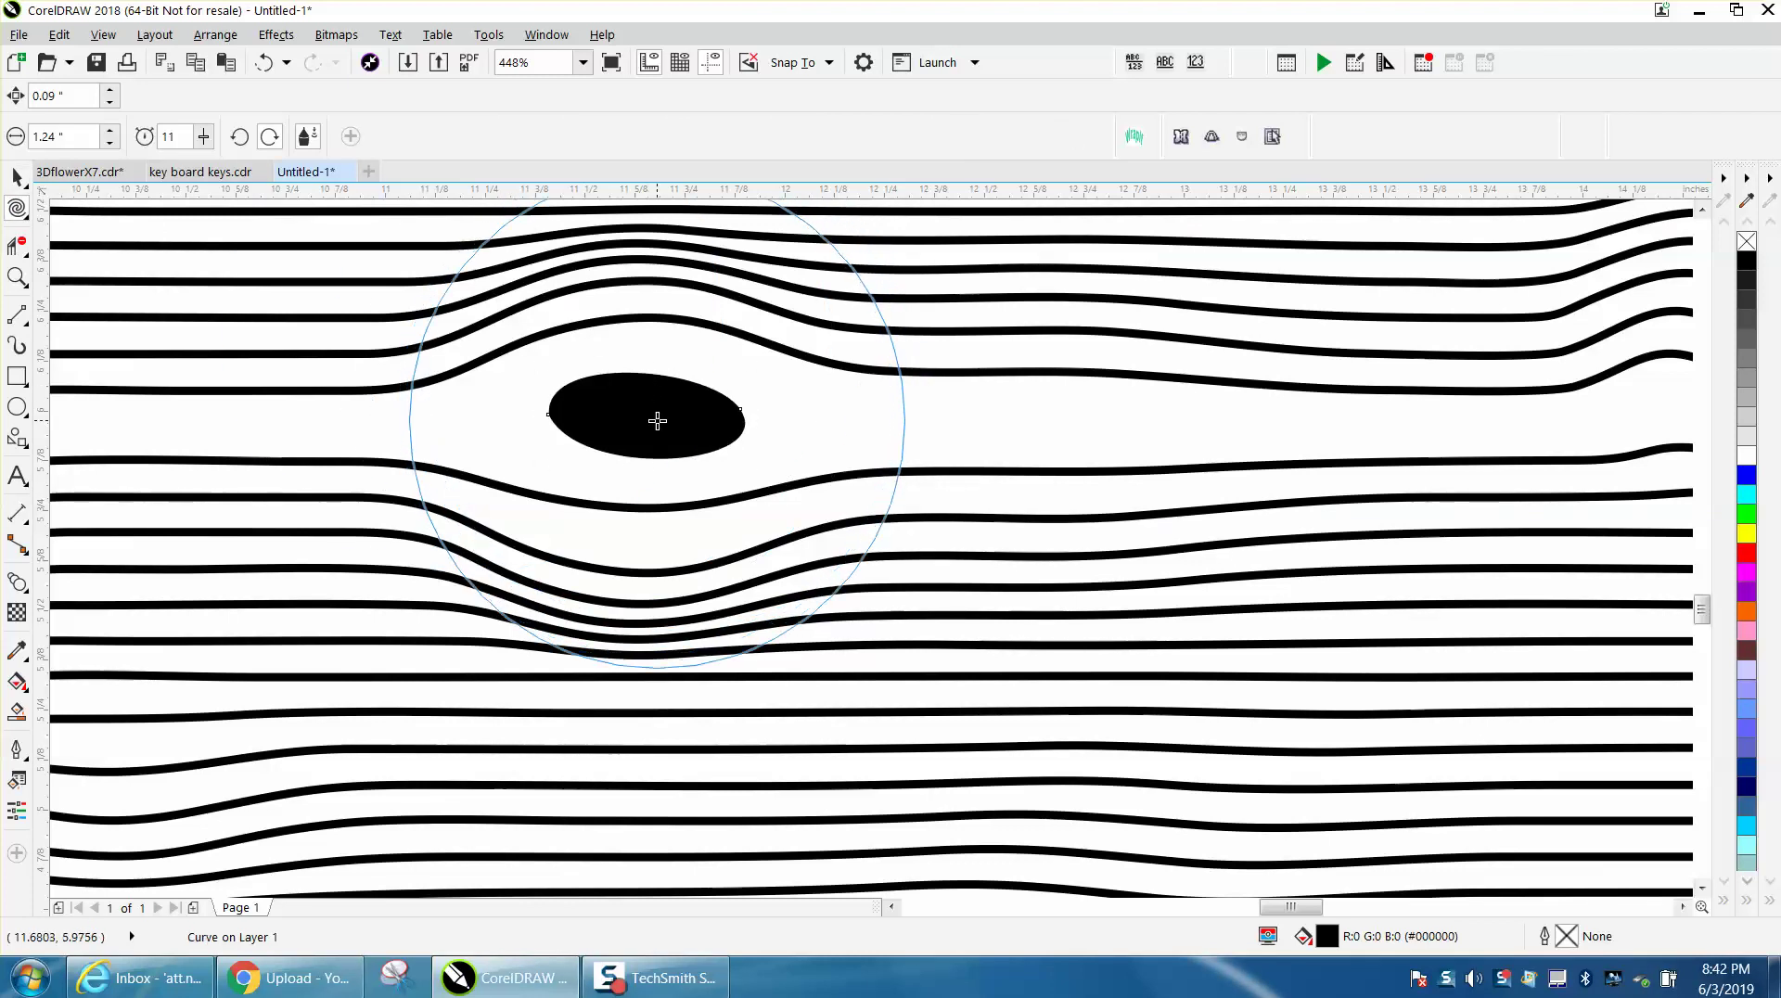
click(30, 220)
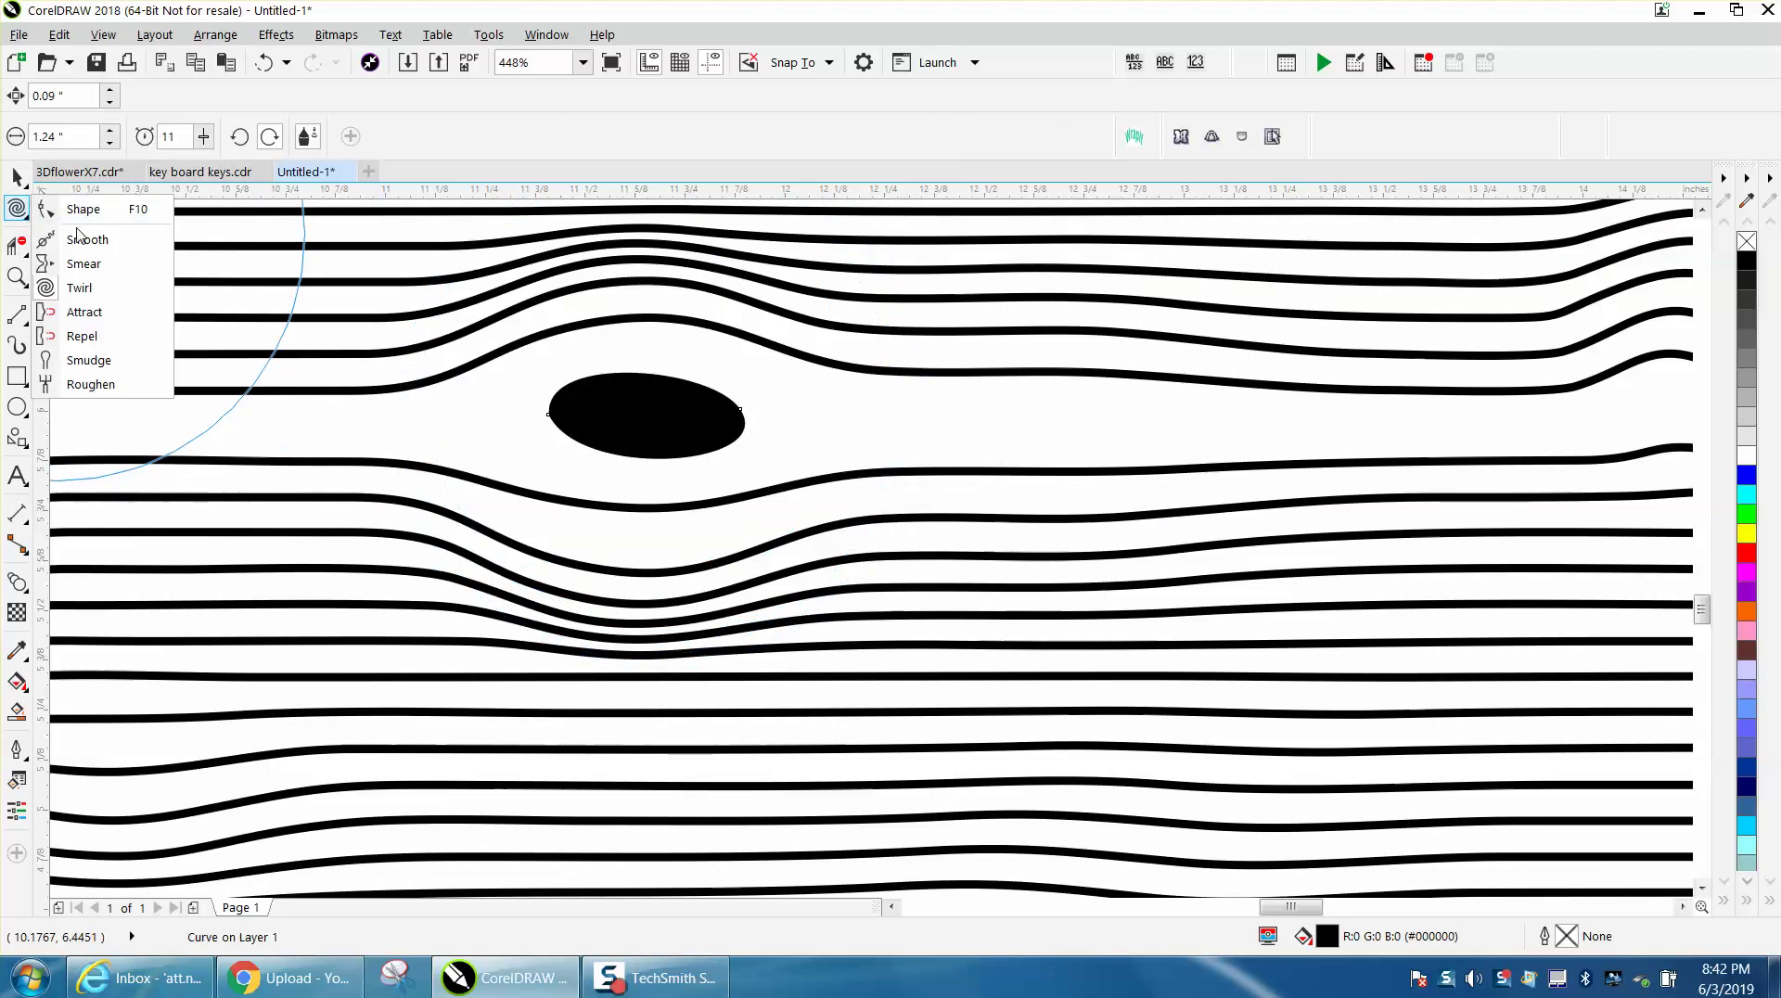
click(83, 312)
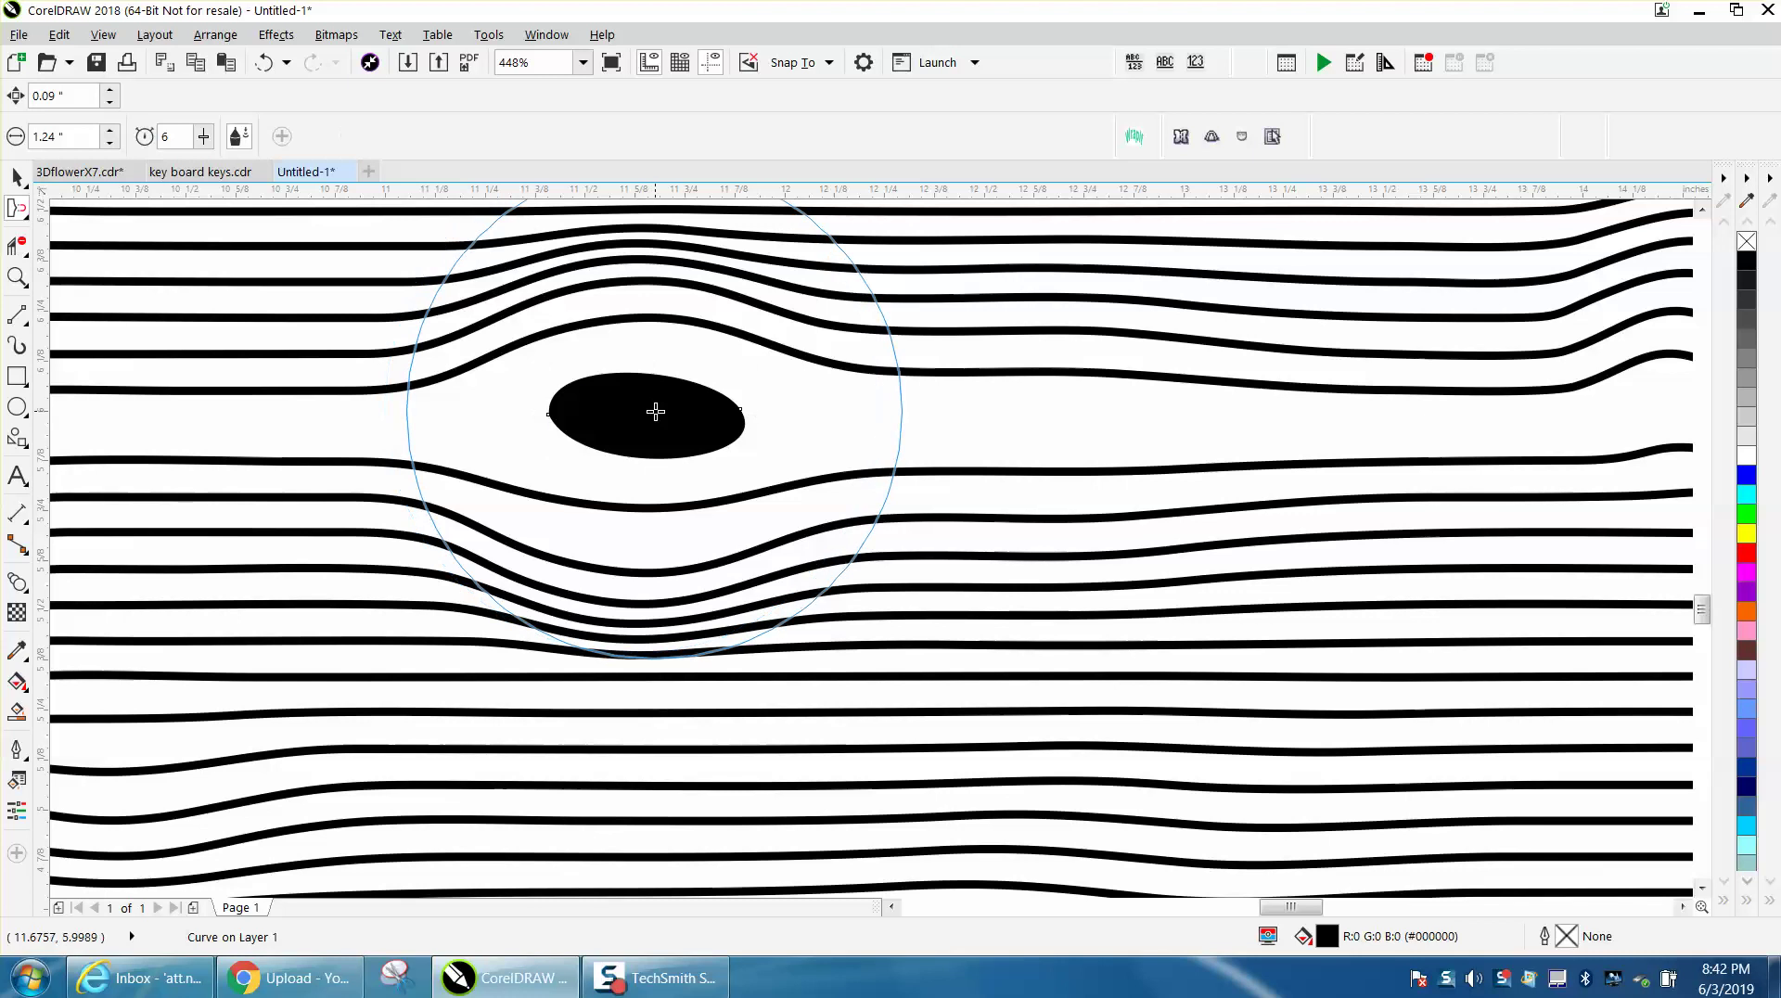
click(656, 411)
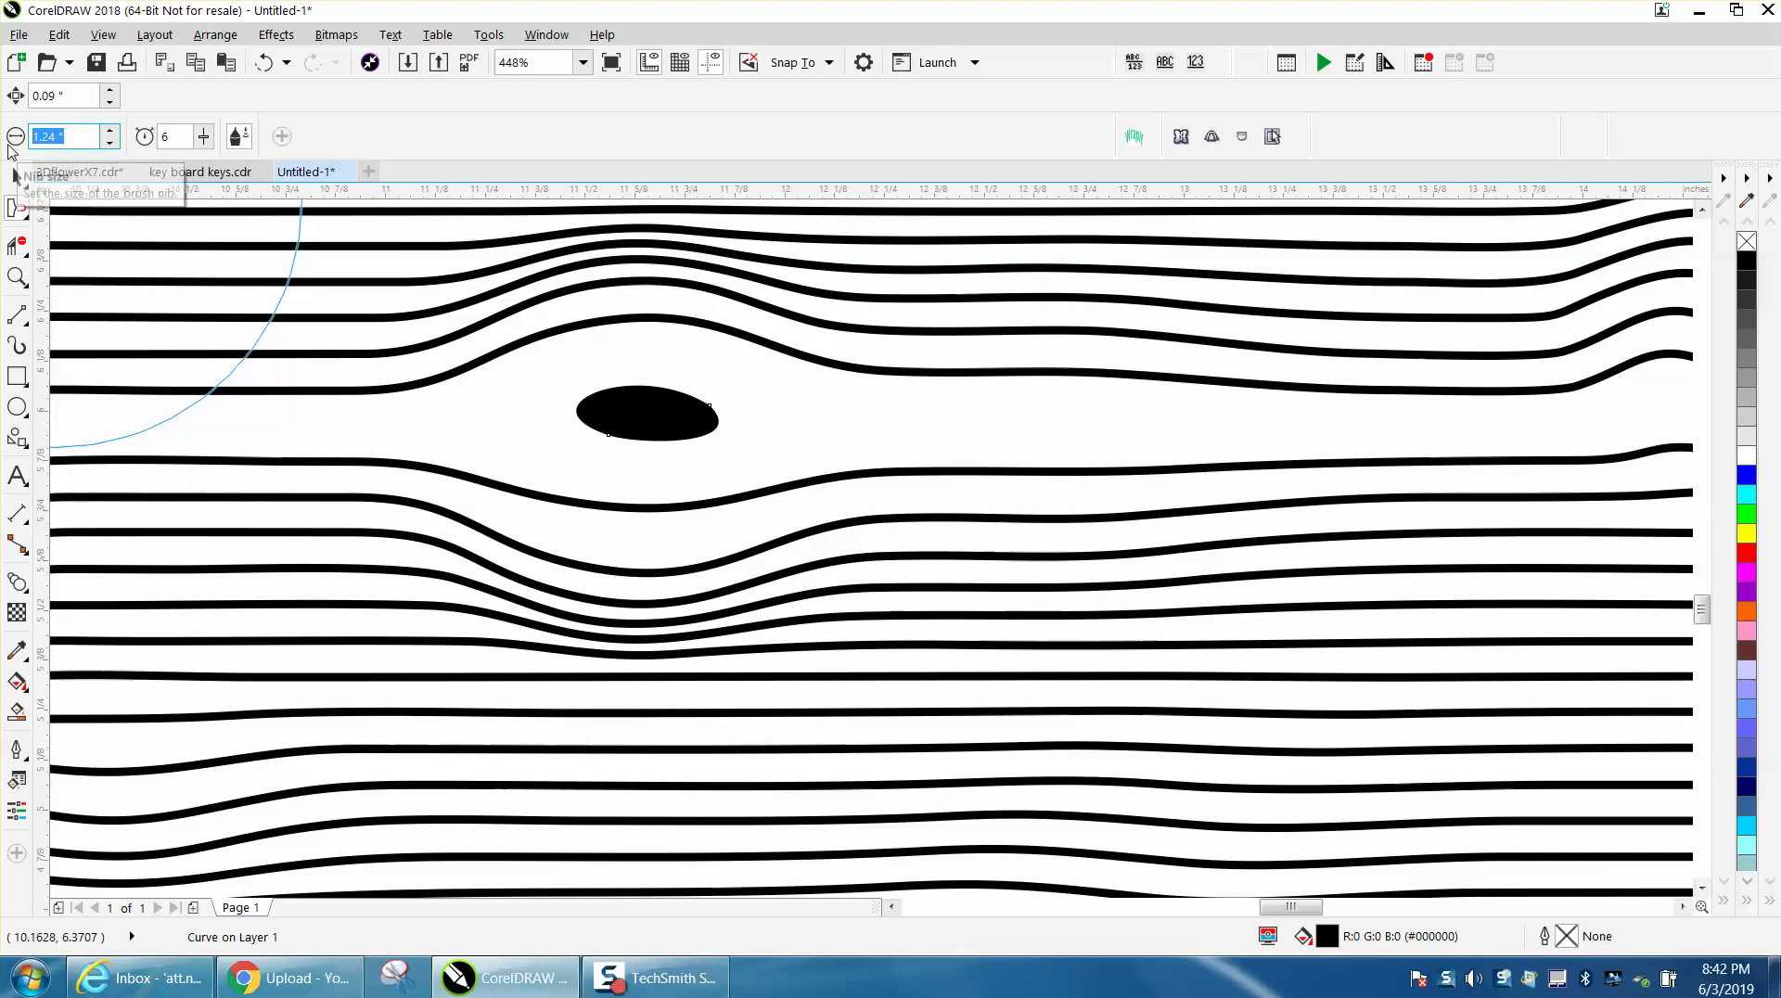
Step: Set the brush nib to 0.012" and smear the blob's outline
text(.0)
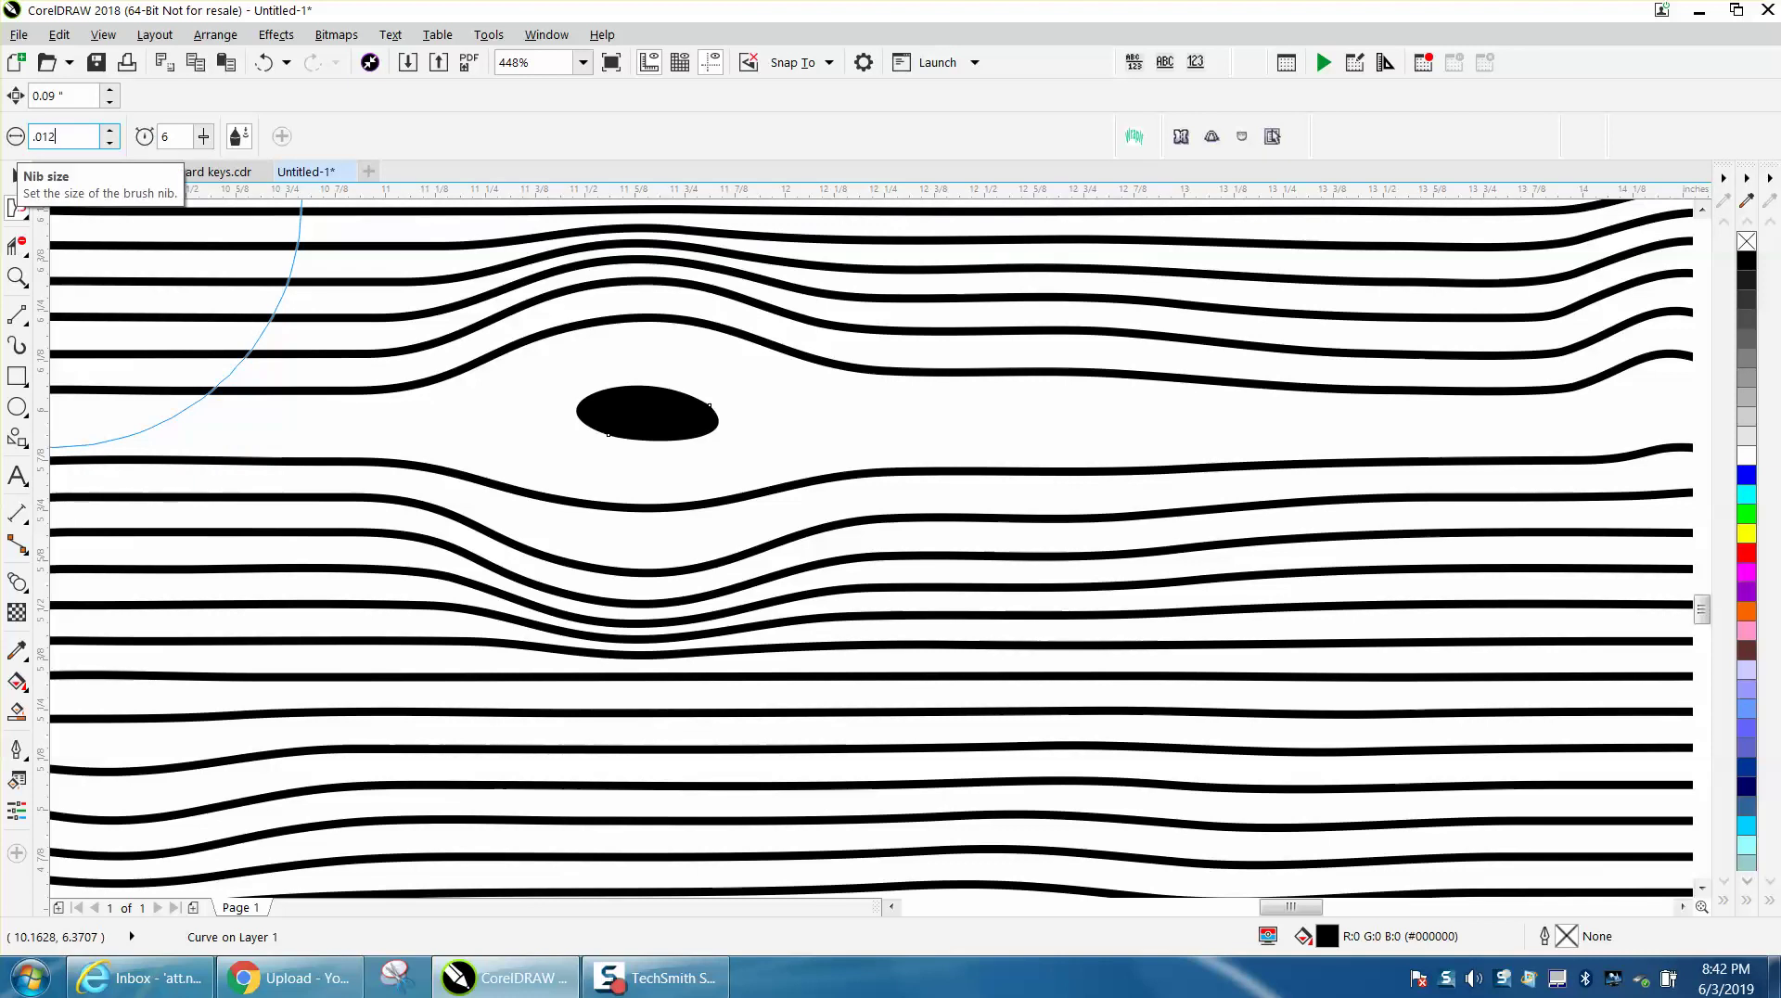
text(12)
key(Return)
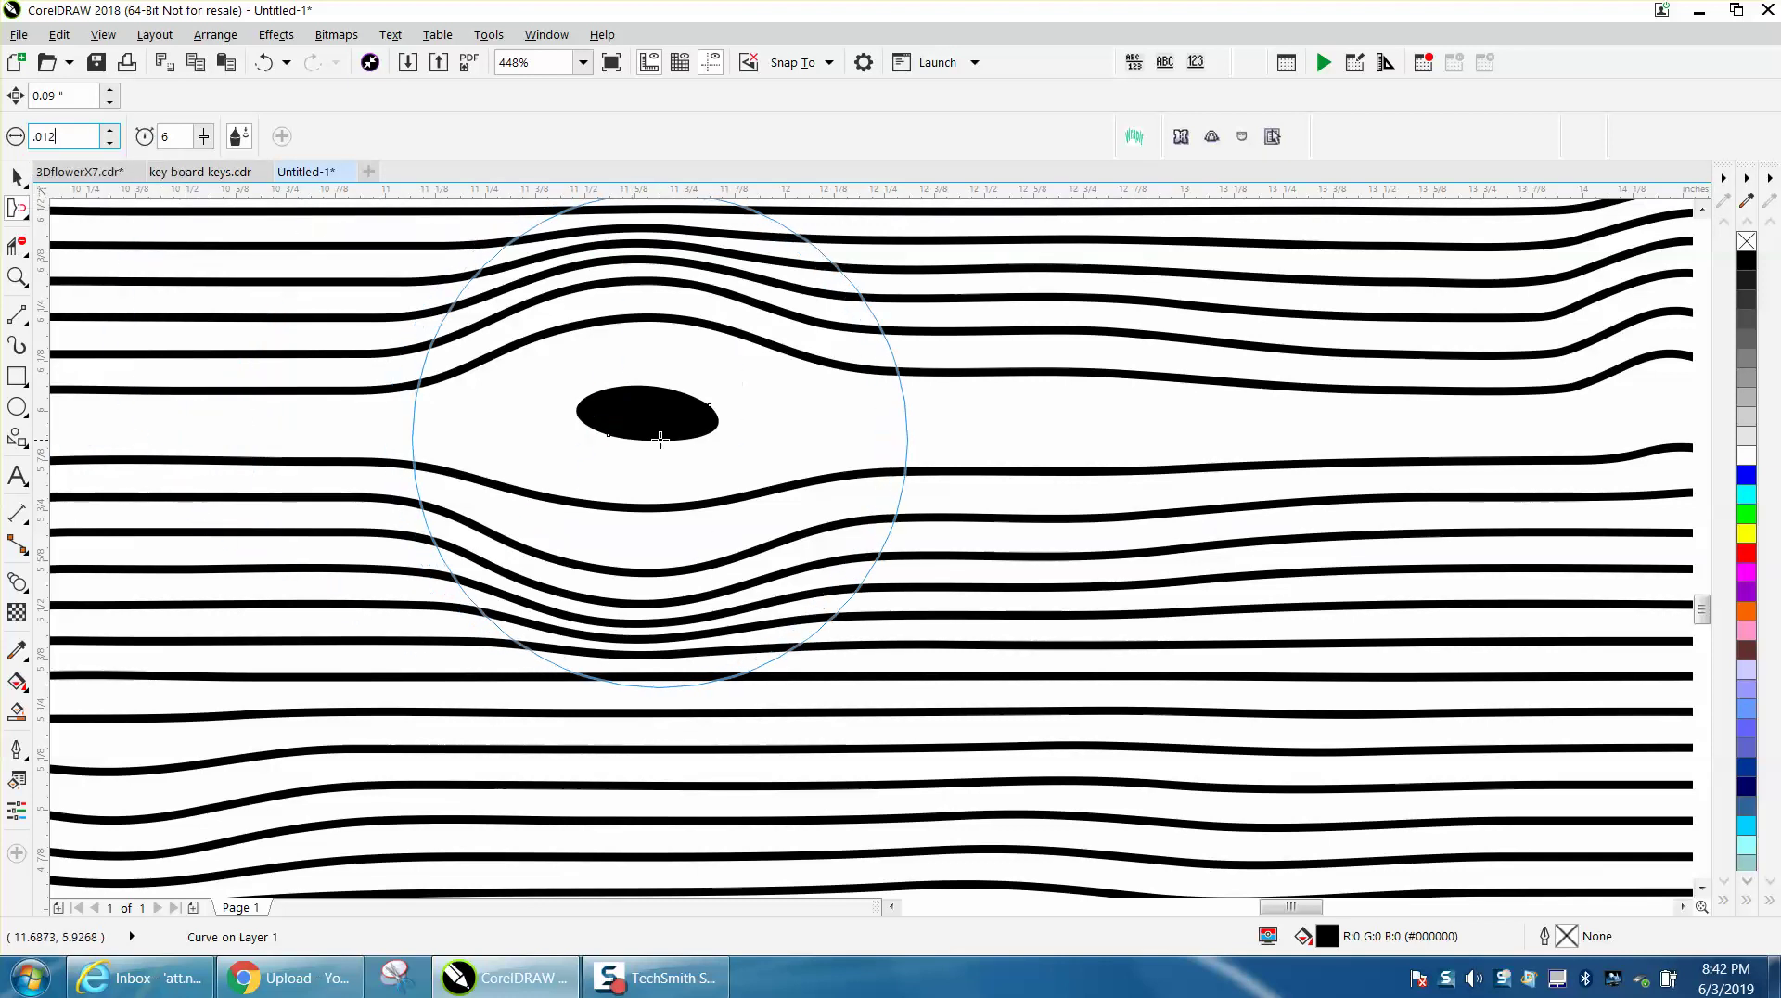
click(652, 425)
drag(650, 420, 617, 456)
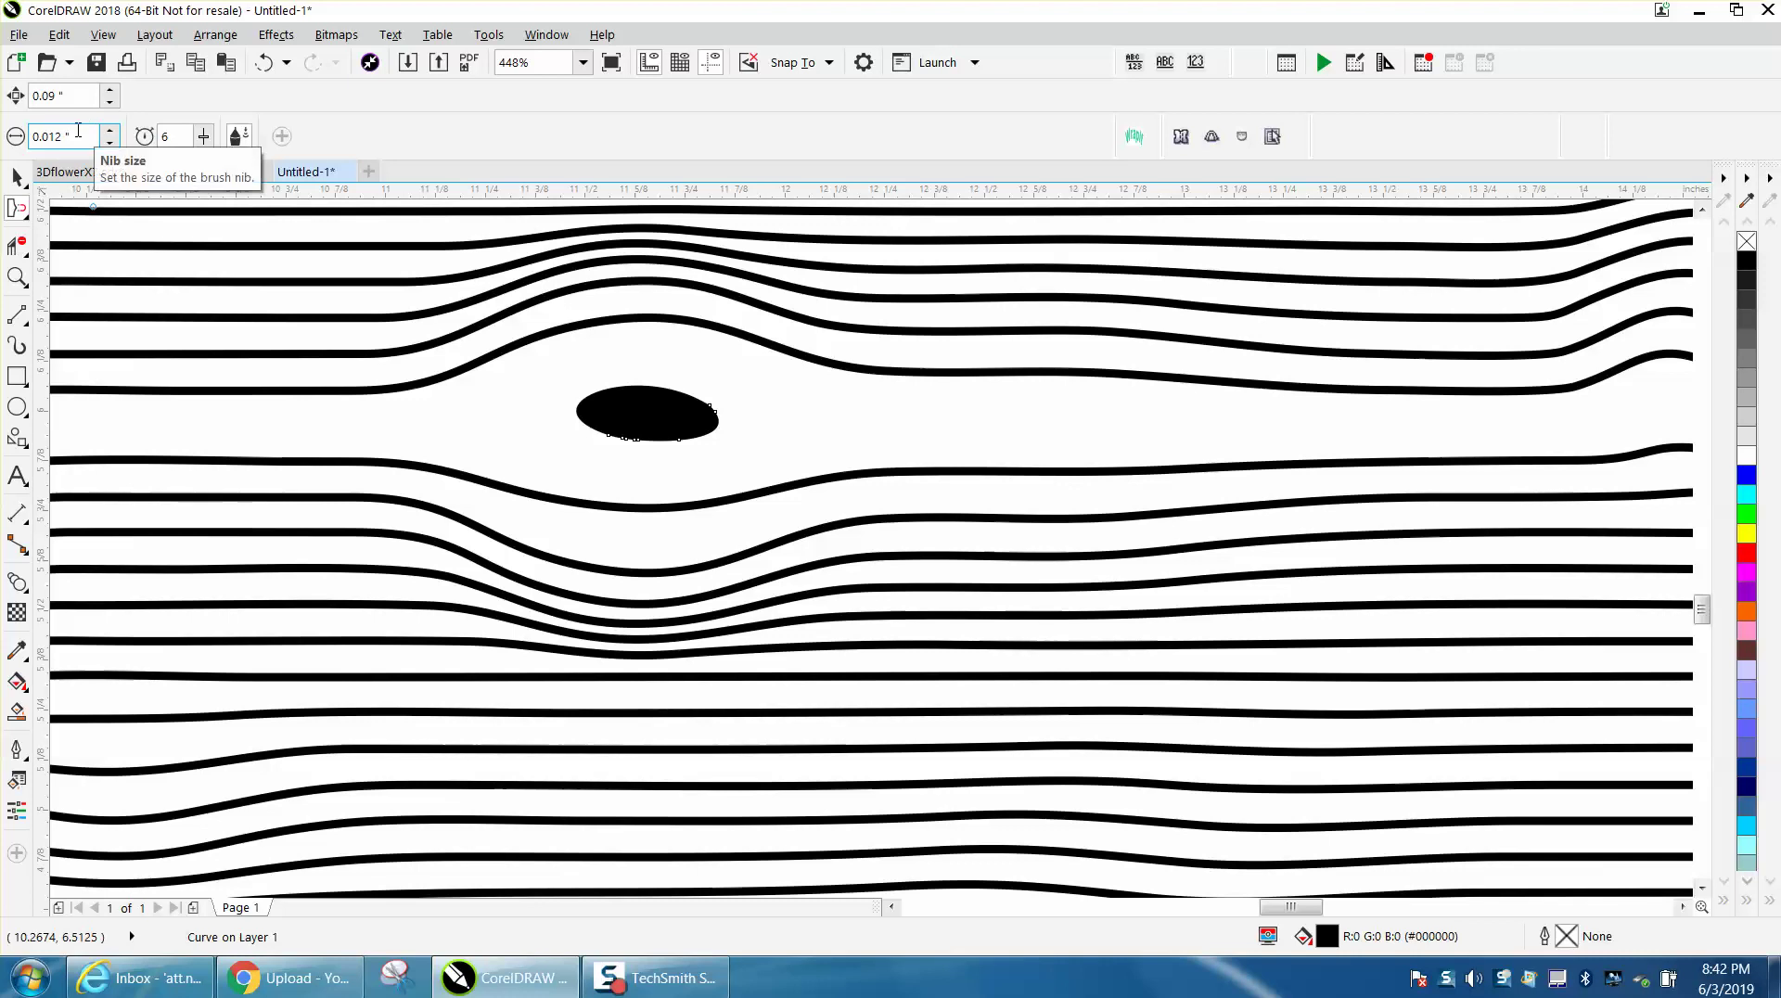
Step: Raise the nib to 0.02", then 0.13", and push in the blob's lower-left edge
drag(86, 131, 3, 136)
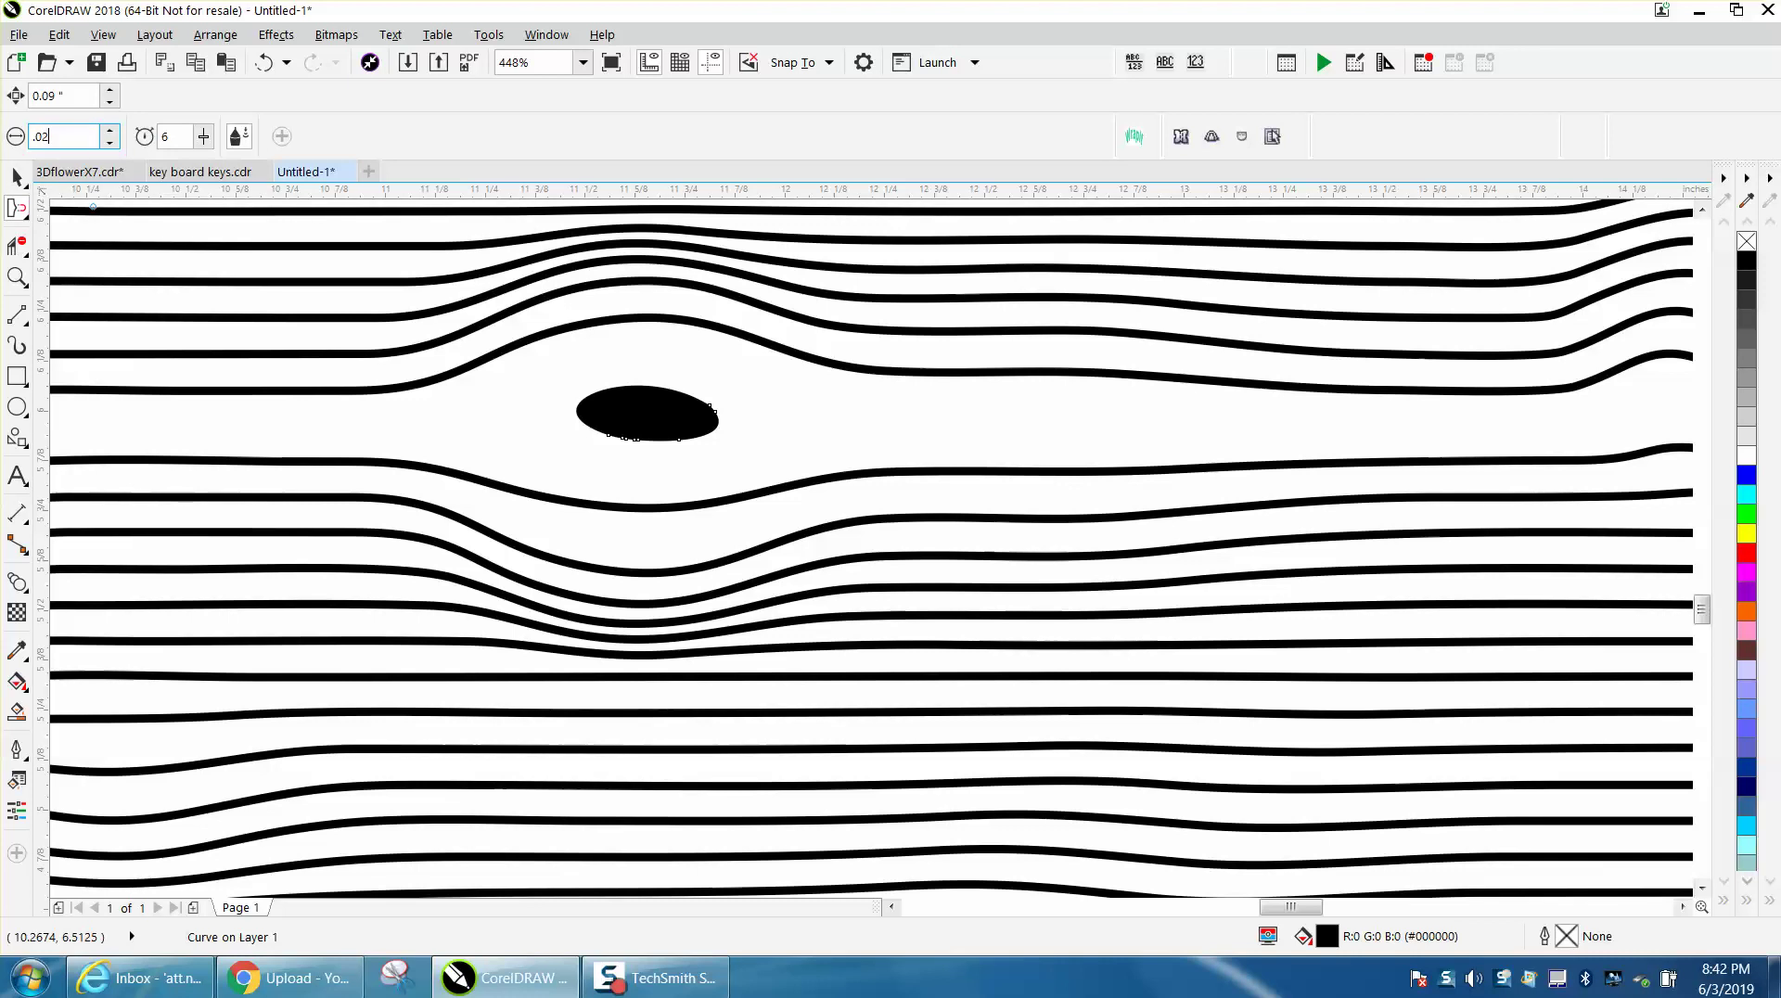
key(Return)
click(612, 394)
click(109, 132)
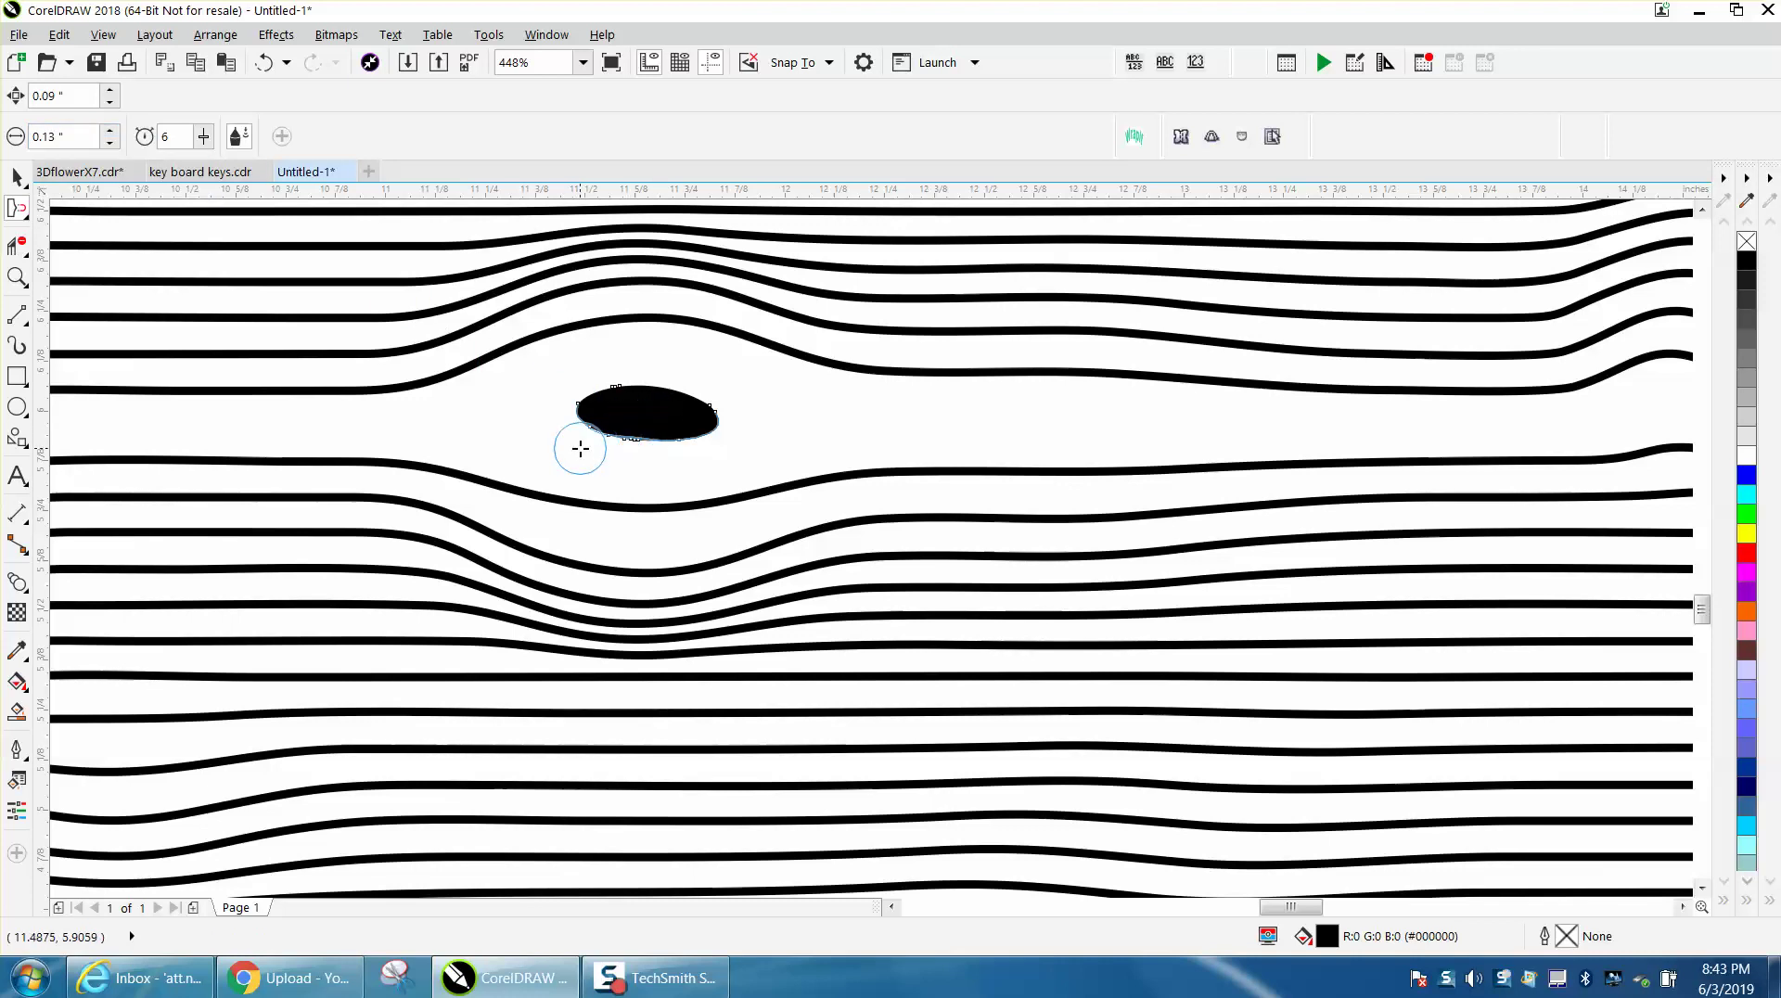
mouse_move(581, 449)
mouse_down()
mouse_move(702, 384)
mouse_move(690, 413)
mouse_move(738, 373)
mouse_move(672, 431)
mouse_move(735, 384)
mouse_up()
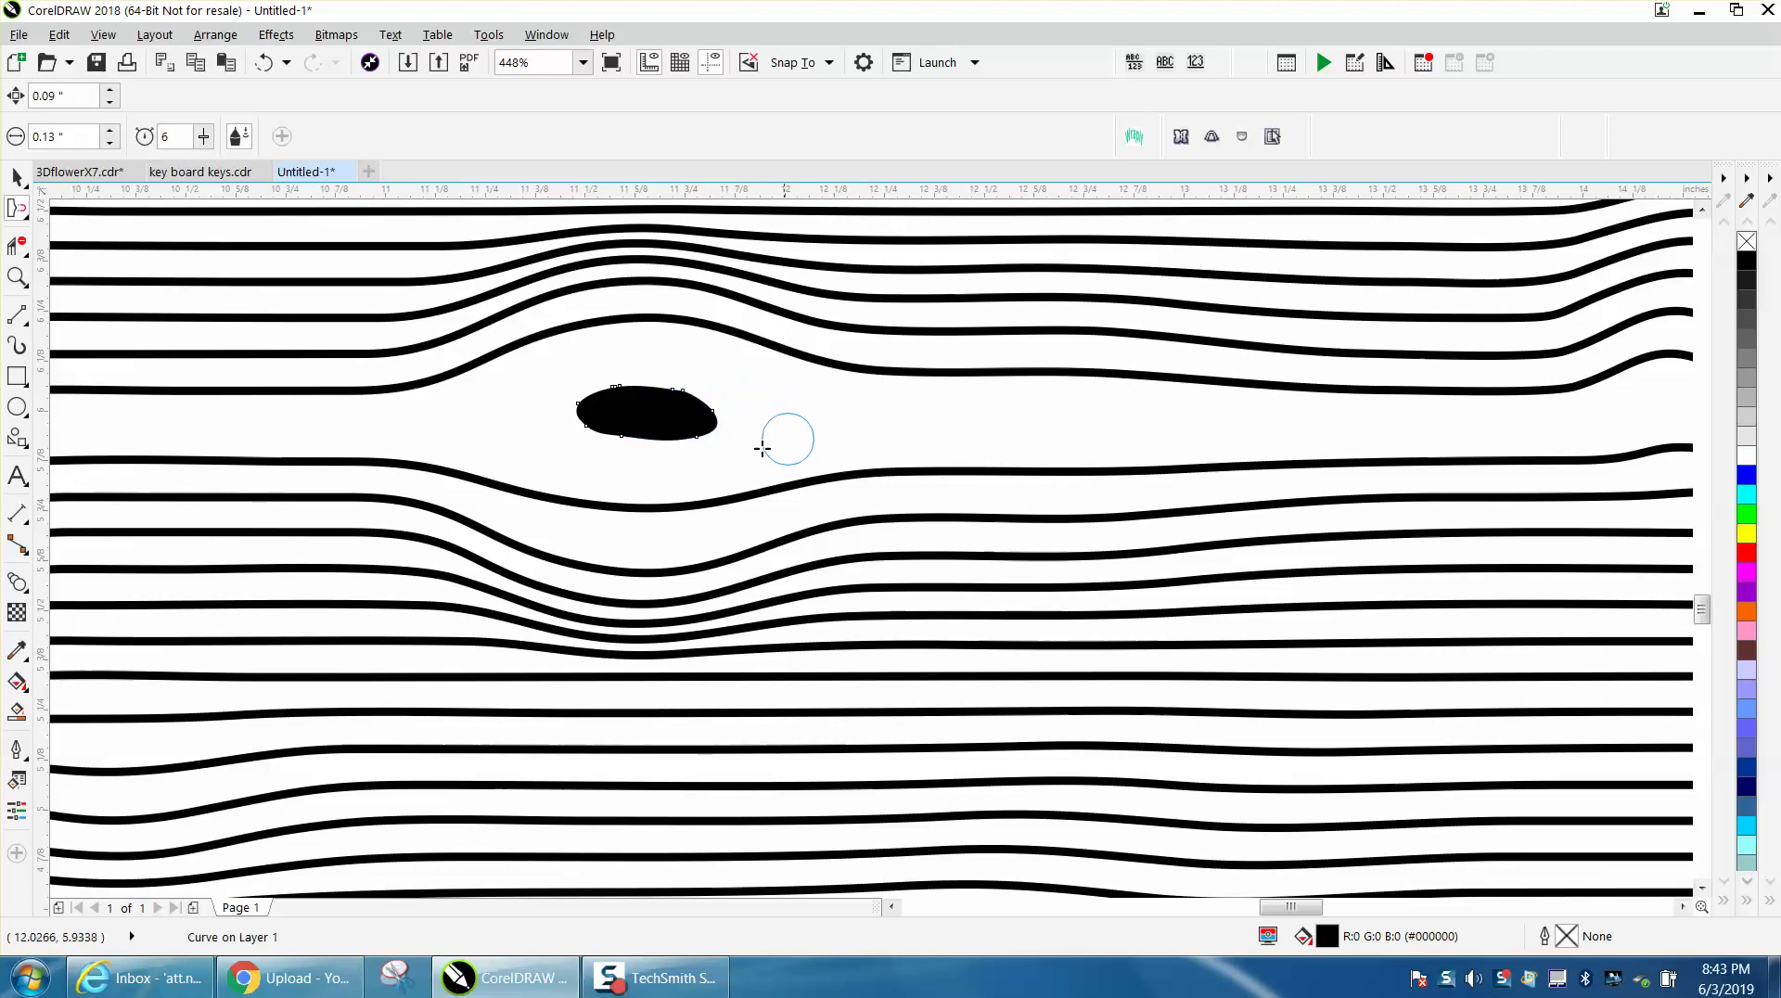
Step: Roughen the blob's left edge with the Repel brush
click(29, 224)
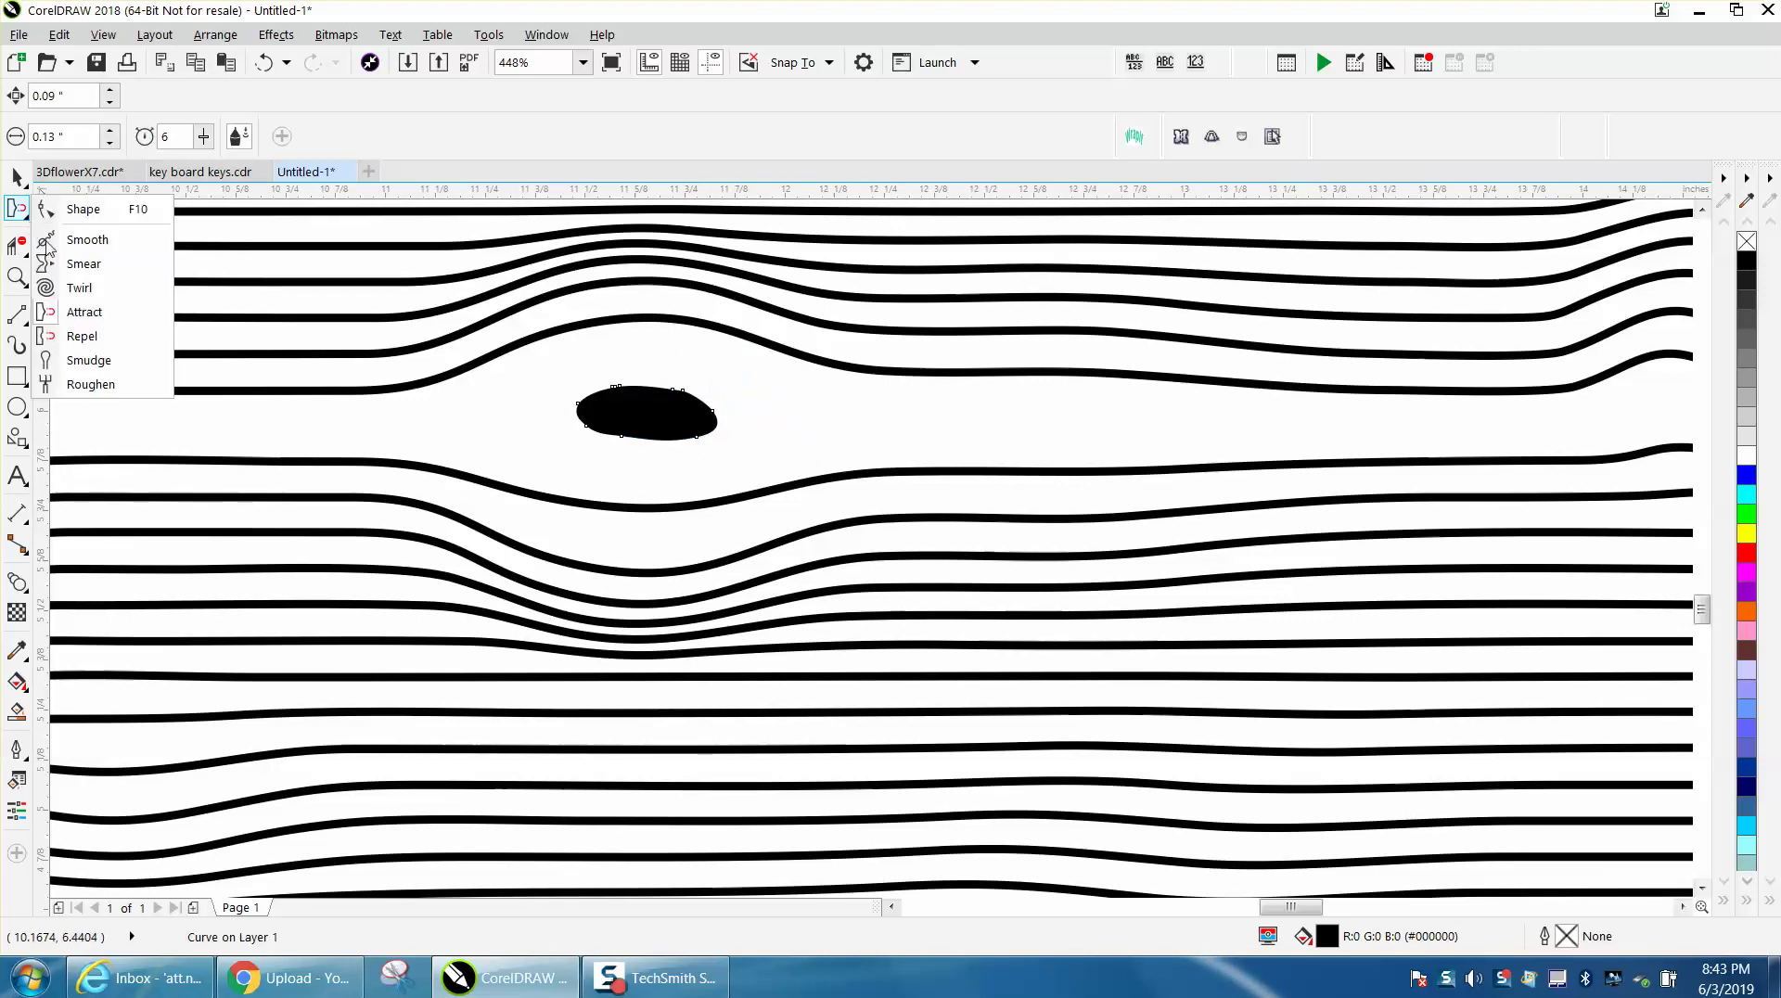
click(81, 336)
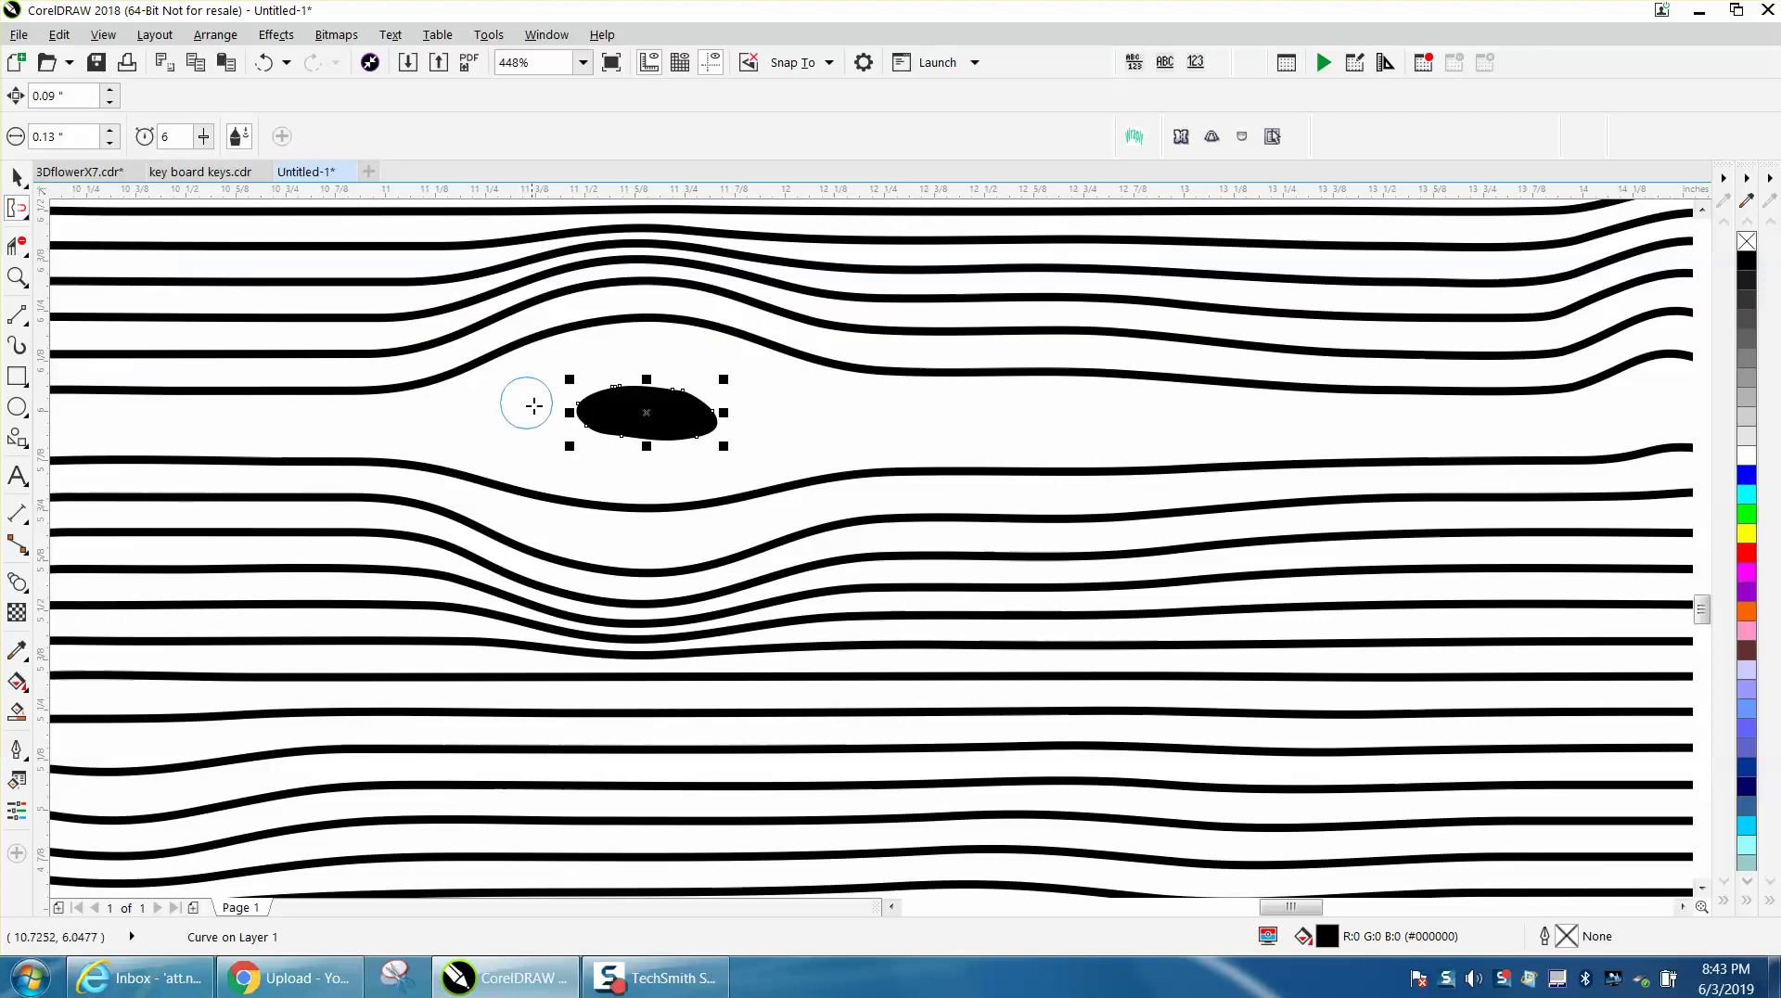
drag(628, 418, 576, 466)
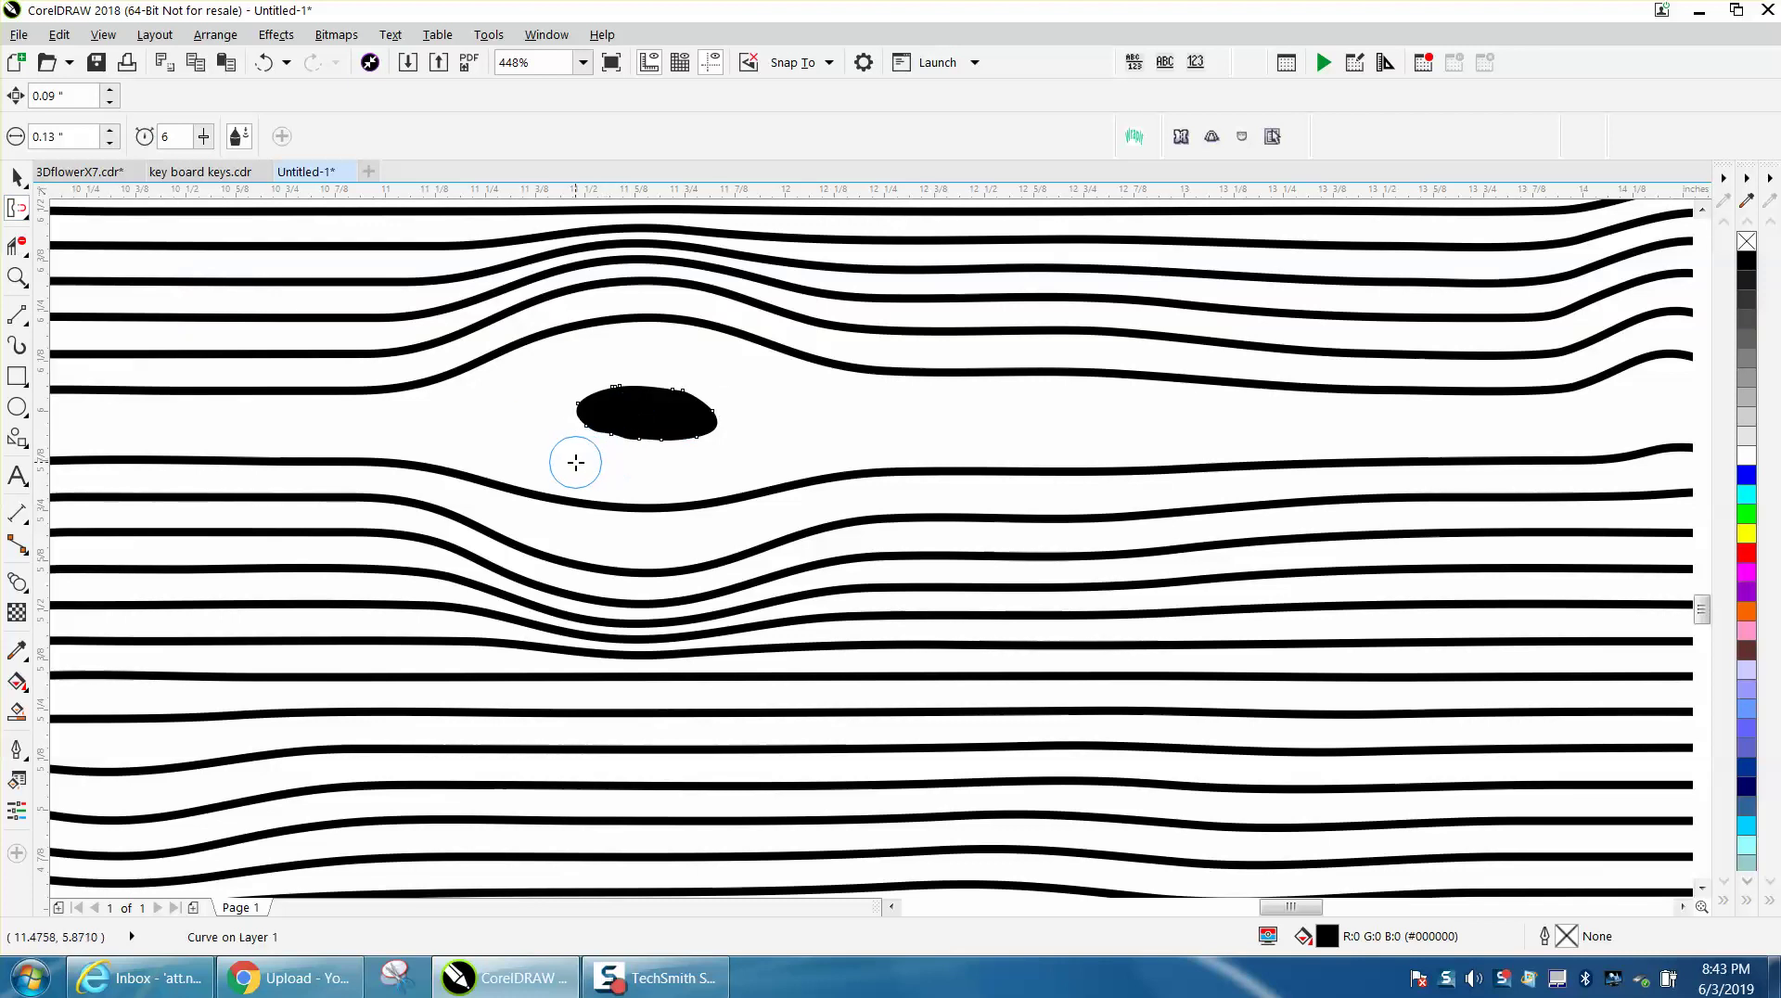
click(17, 177)
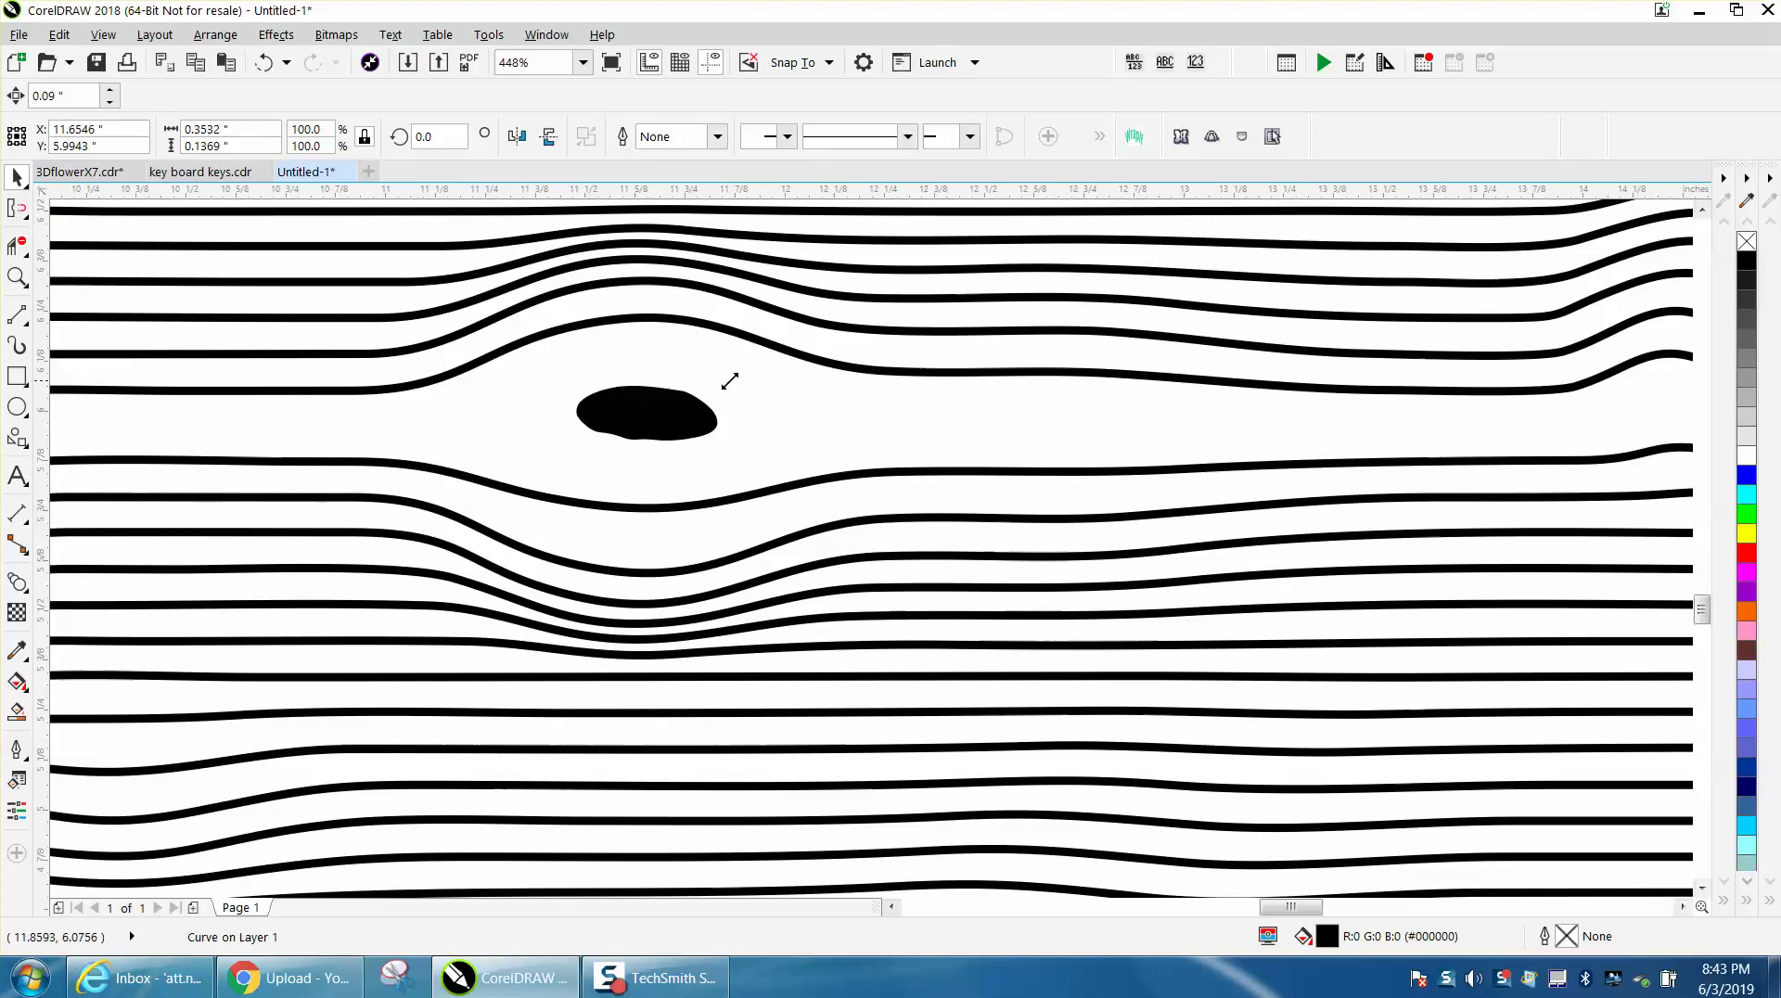
Step: Scale the knot to 148.6%, move it down-left, and make it unfilled with a black outline
drag(727, 382, 795, 354)
drag(680, 402, 636, 416)
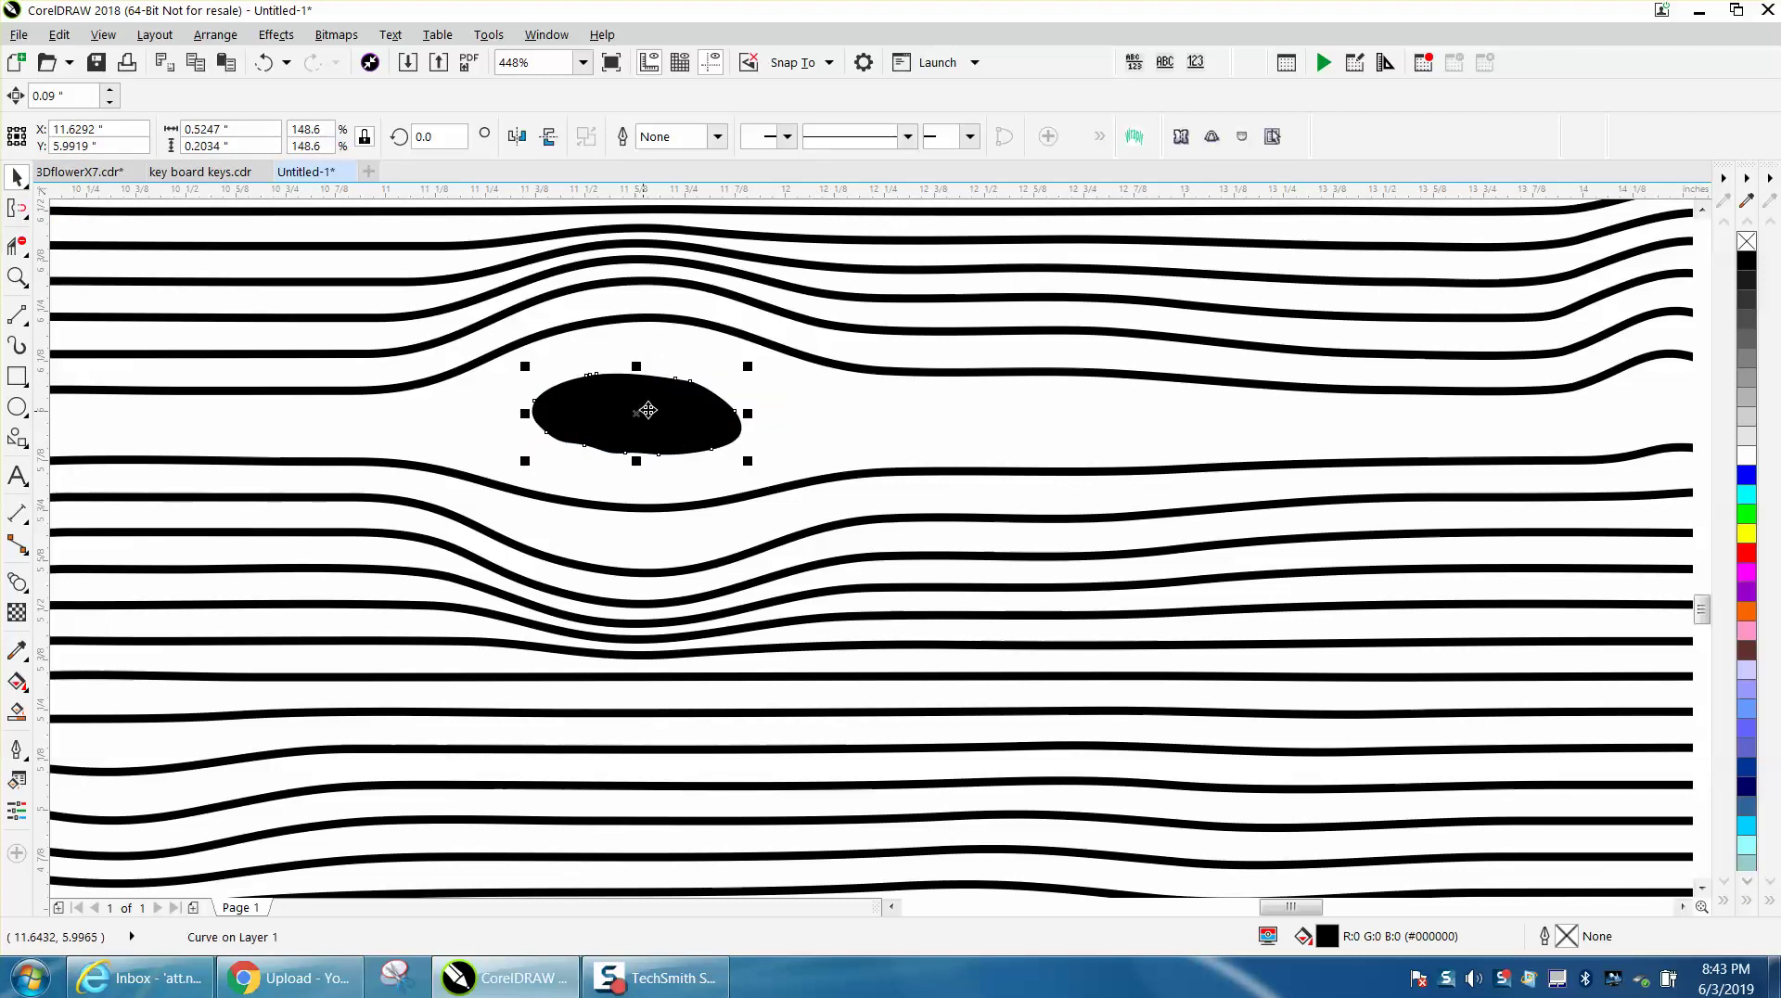
click(1748, 245)
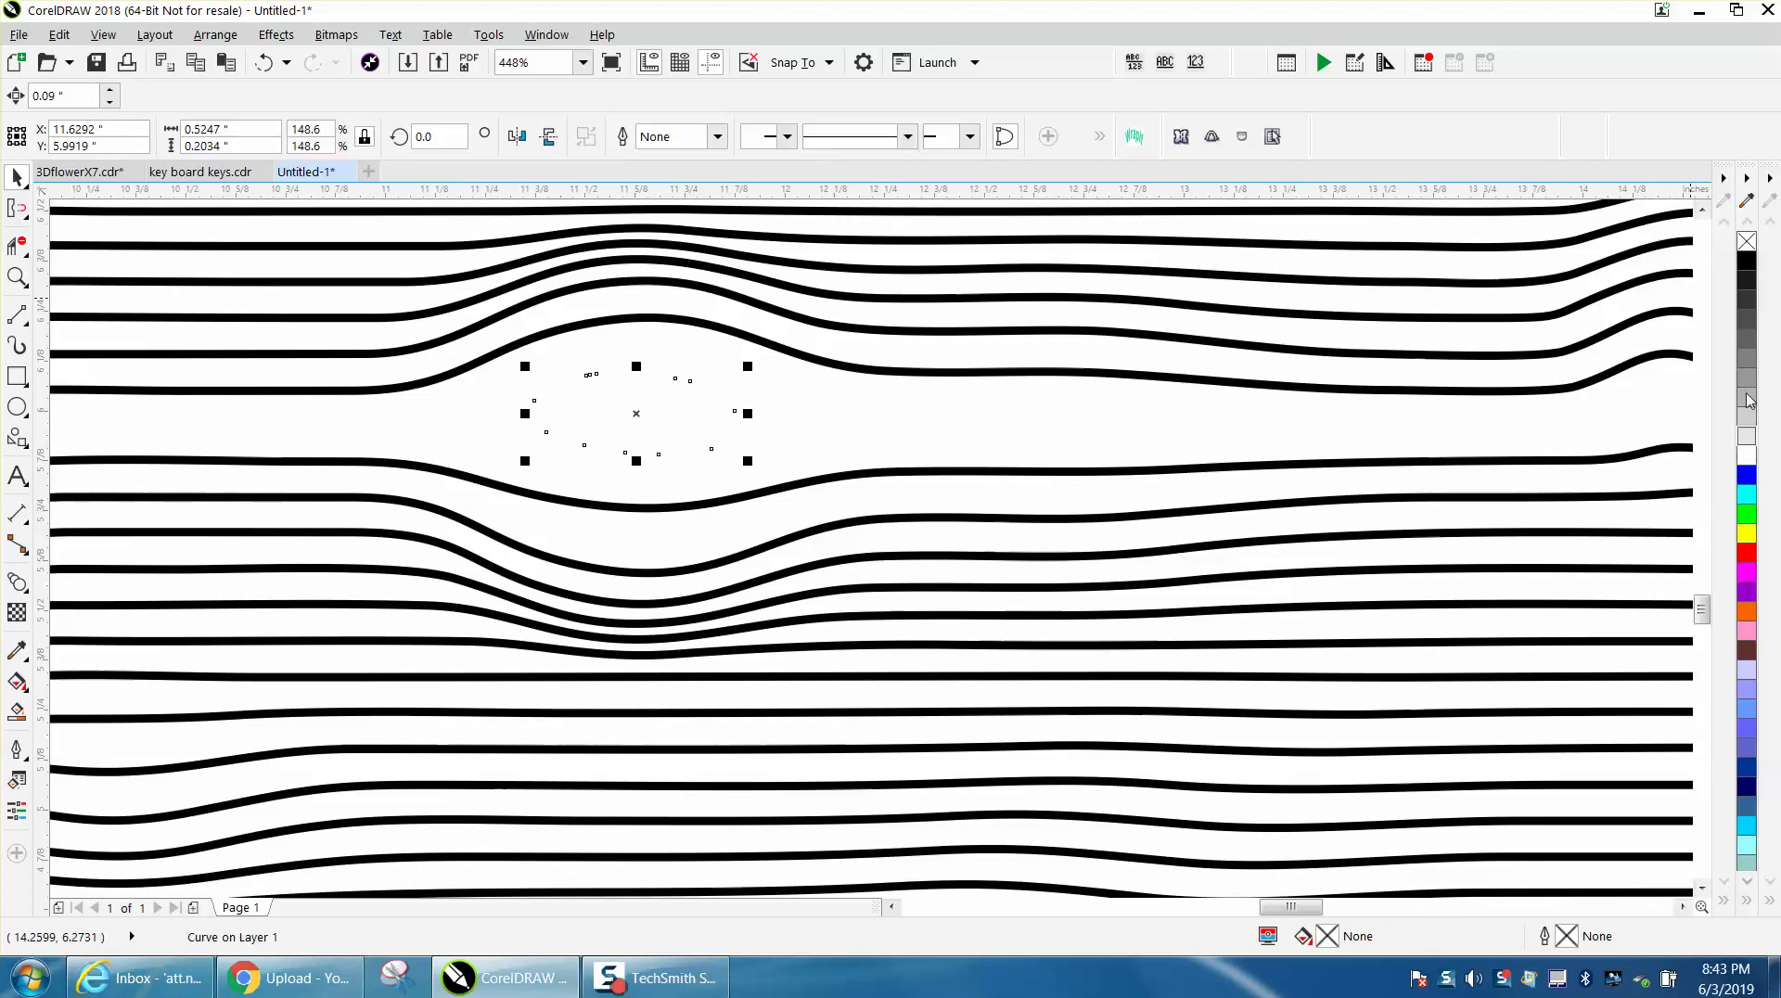
right_click(1748, 267)
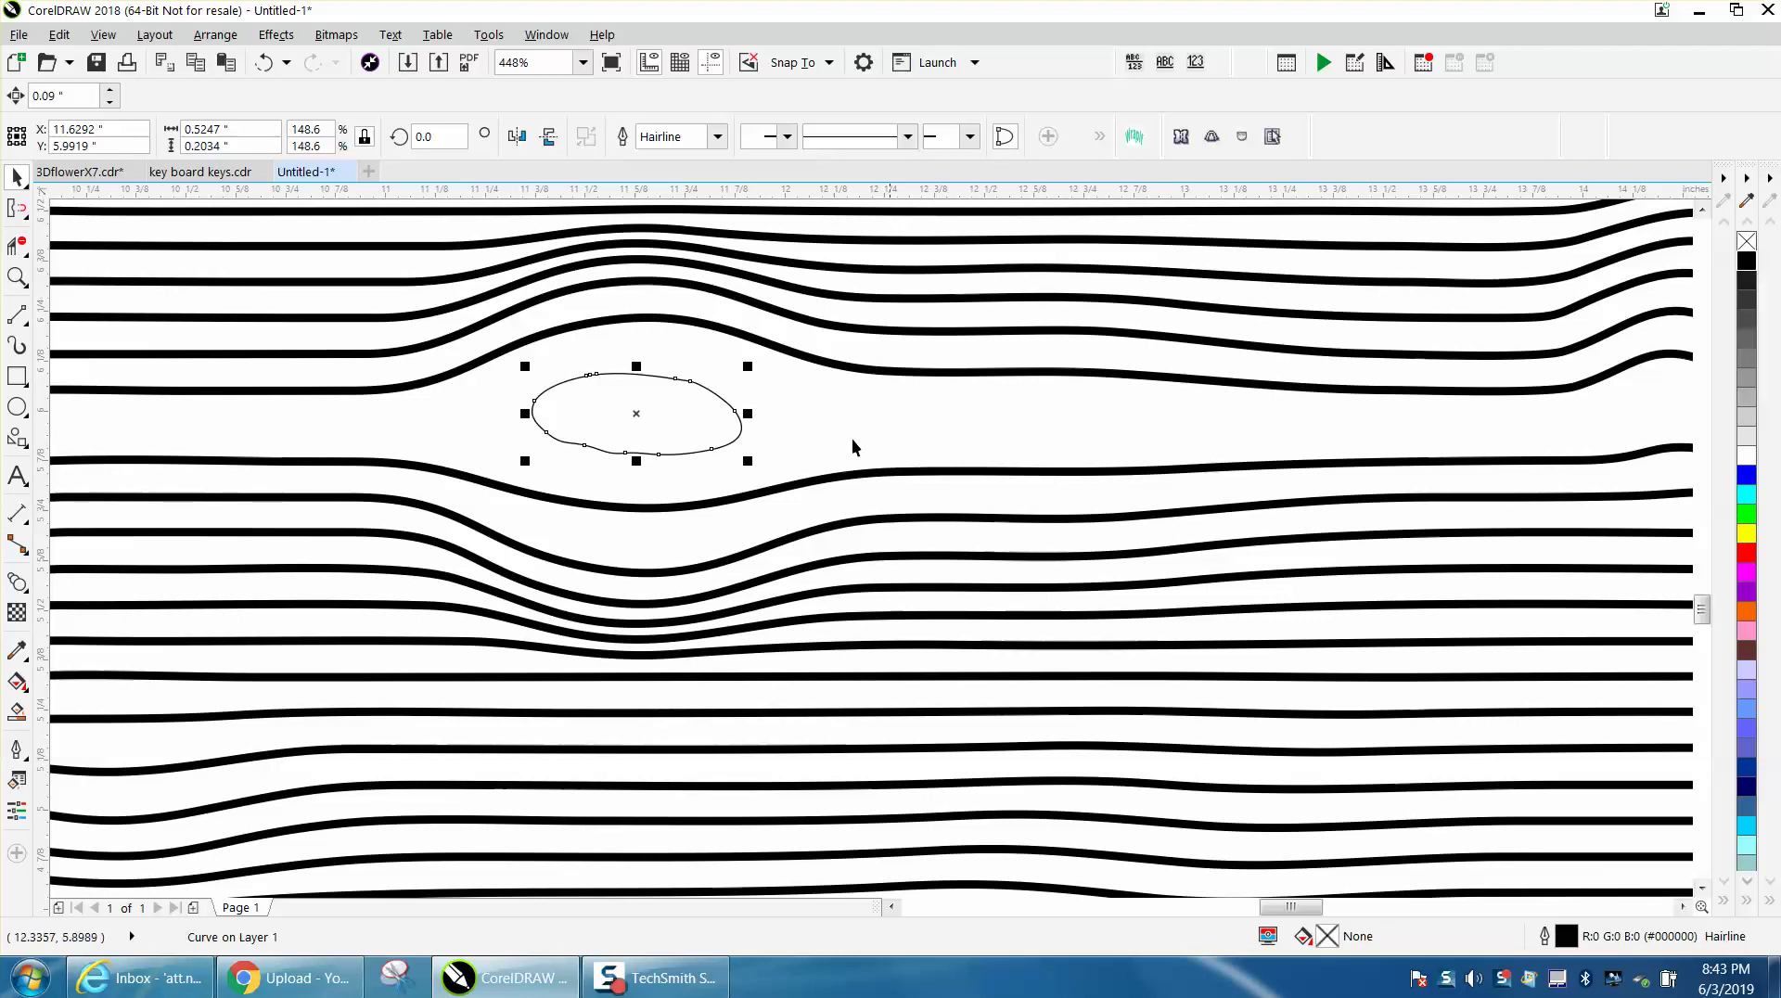
click(215, 36)
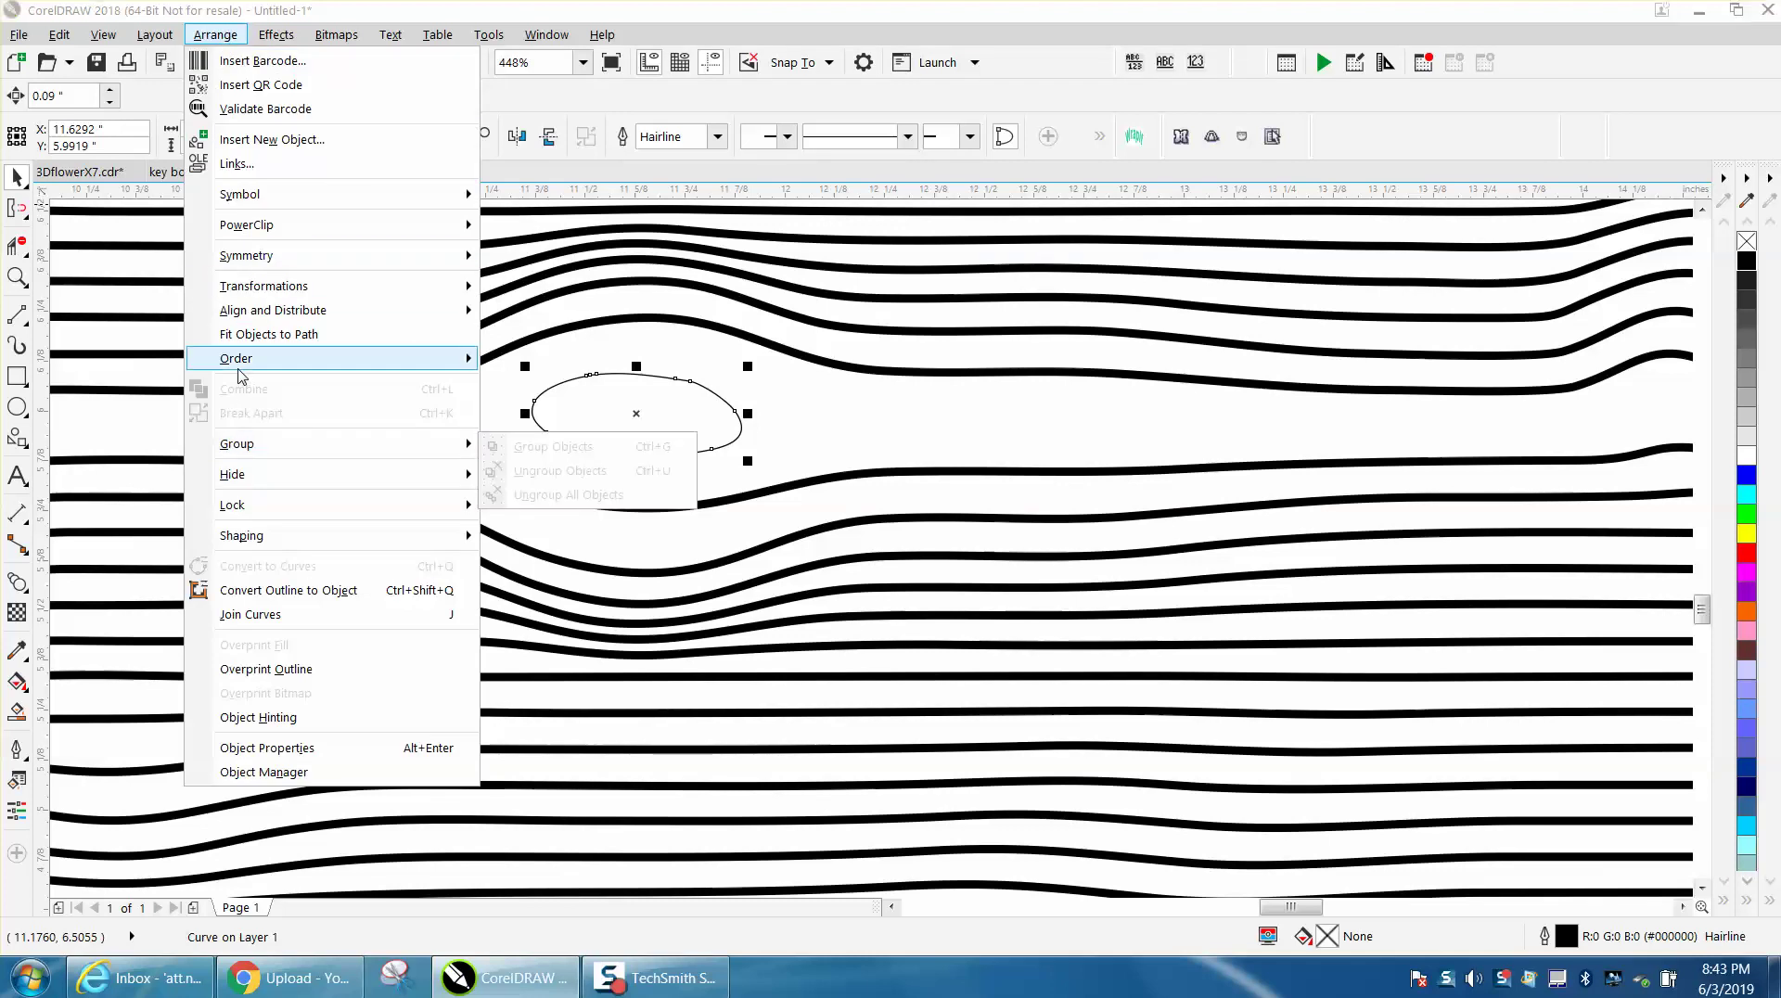
Step: Apply an inside contour of 2 steps at 0.04" offset to the knot ellipse
mouse_move(275, 35)
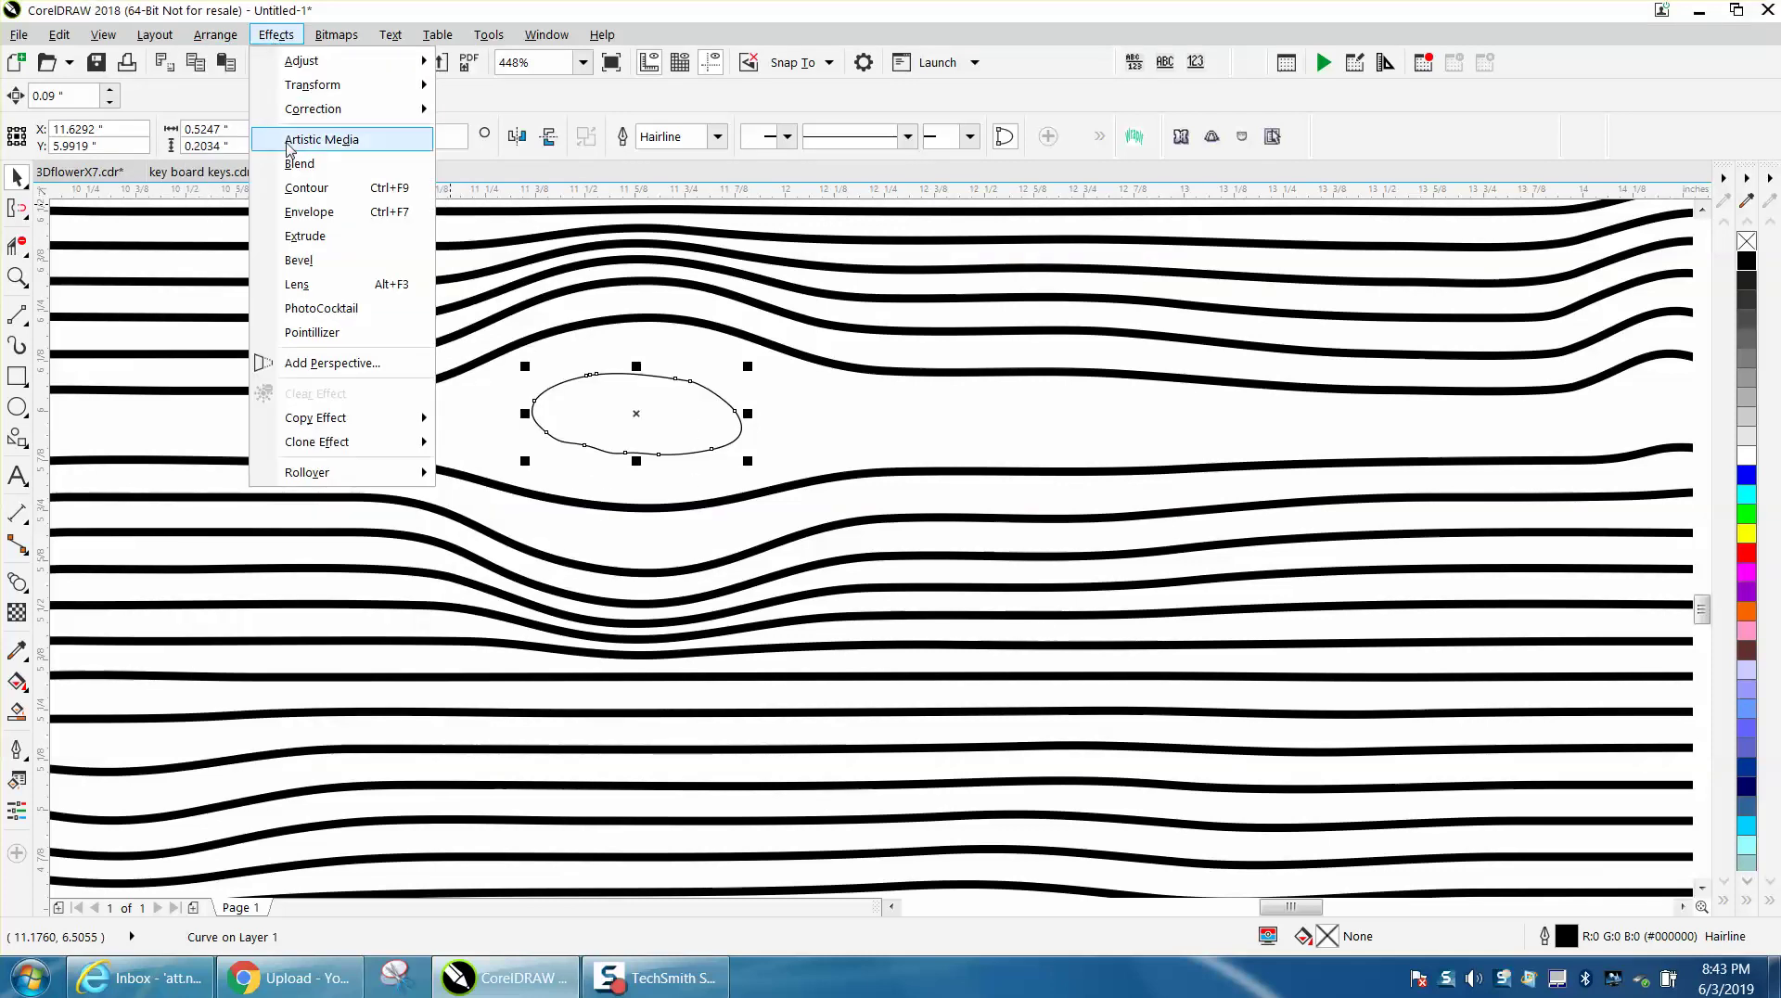
click(306, 187)
click(1509, 168)
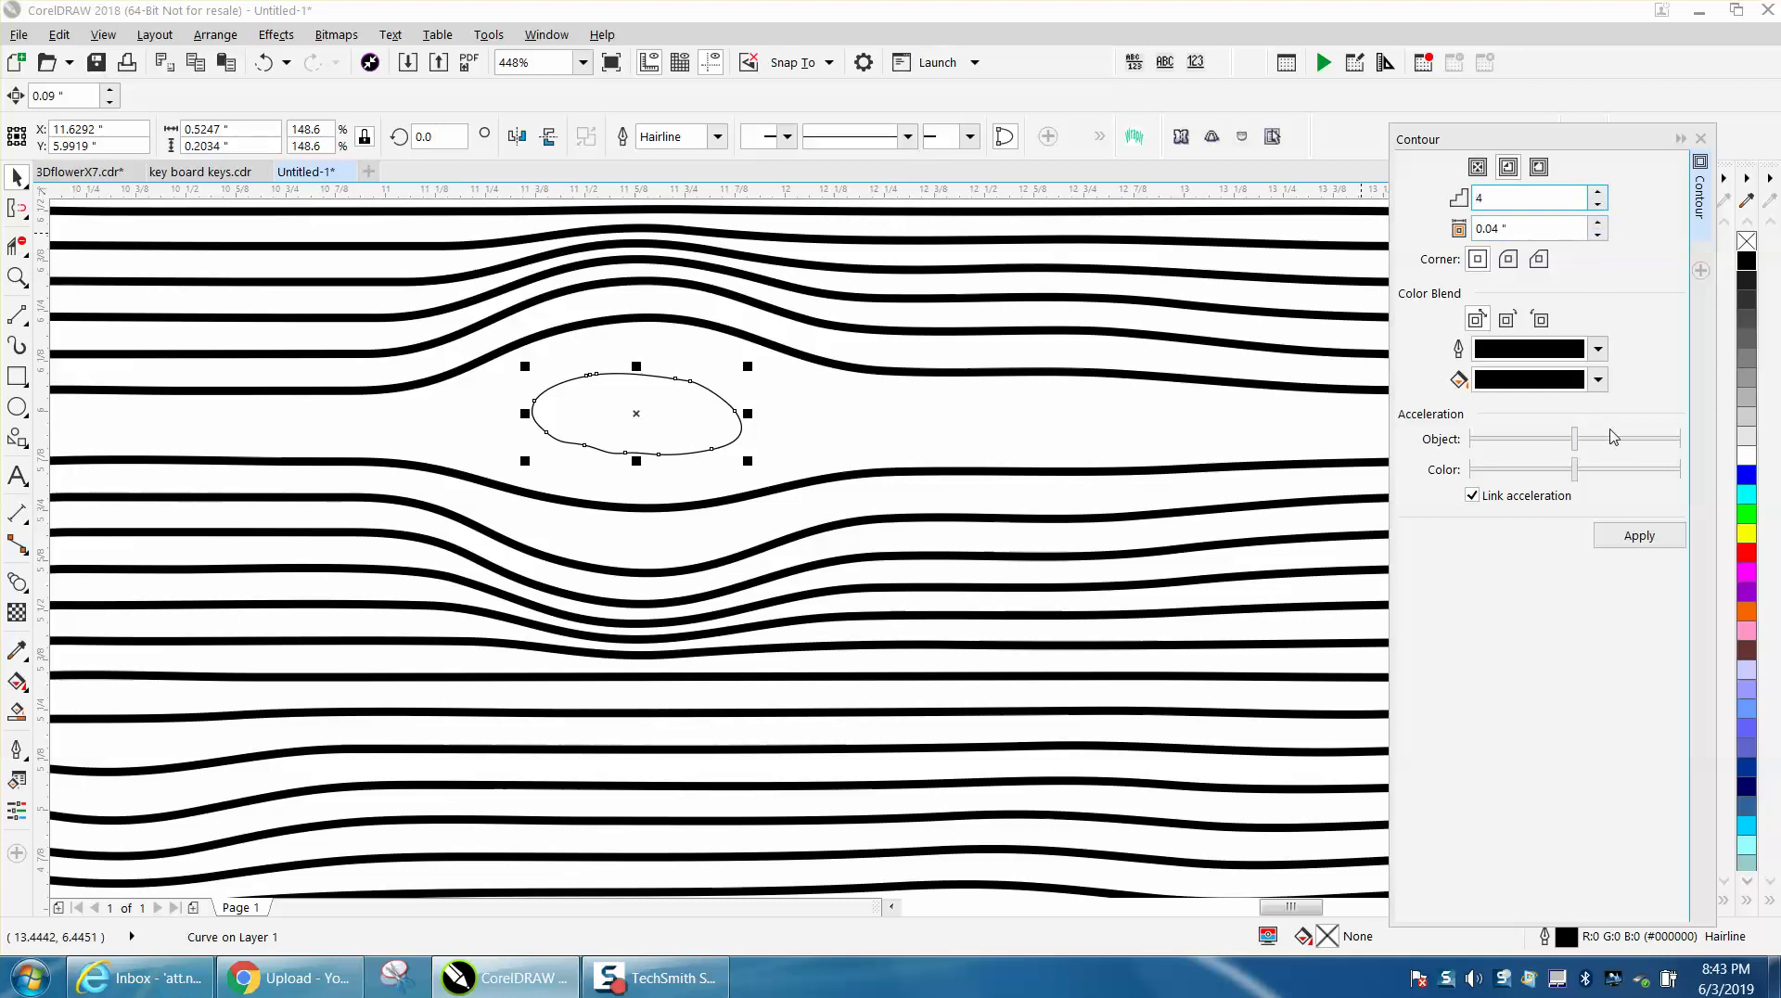
click(1640, 537)
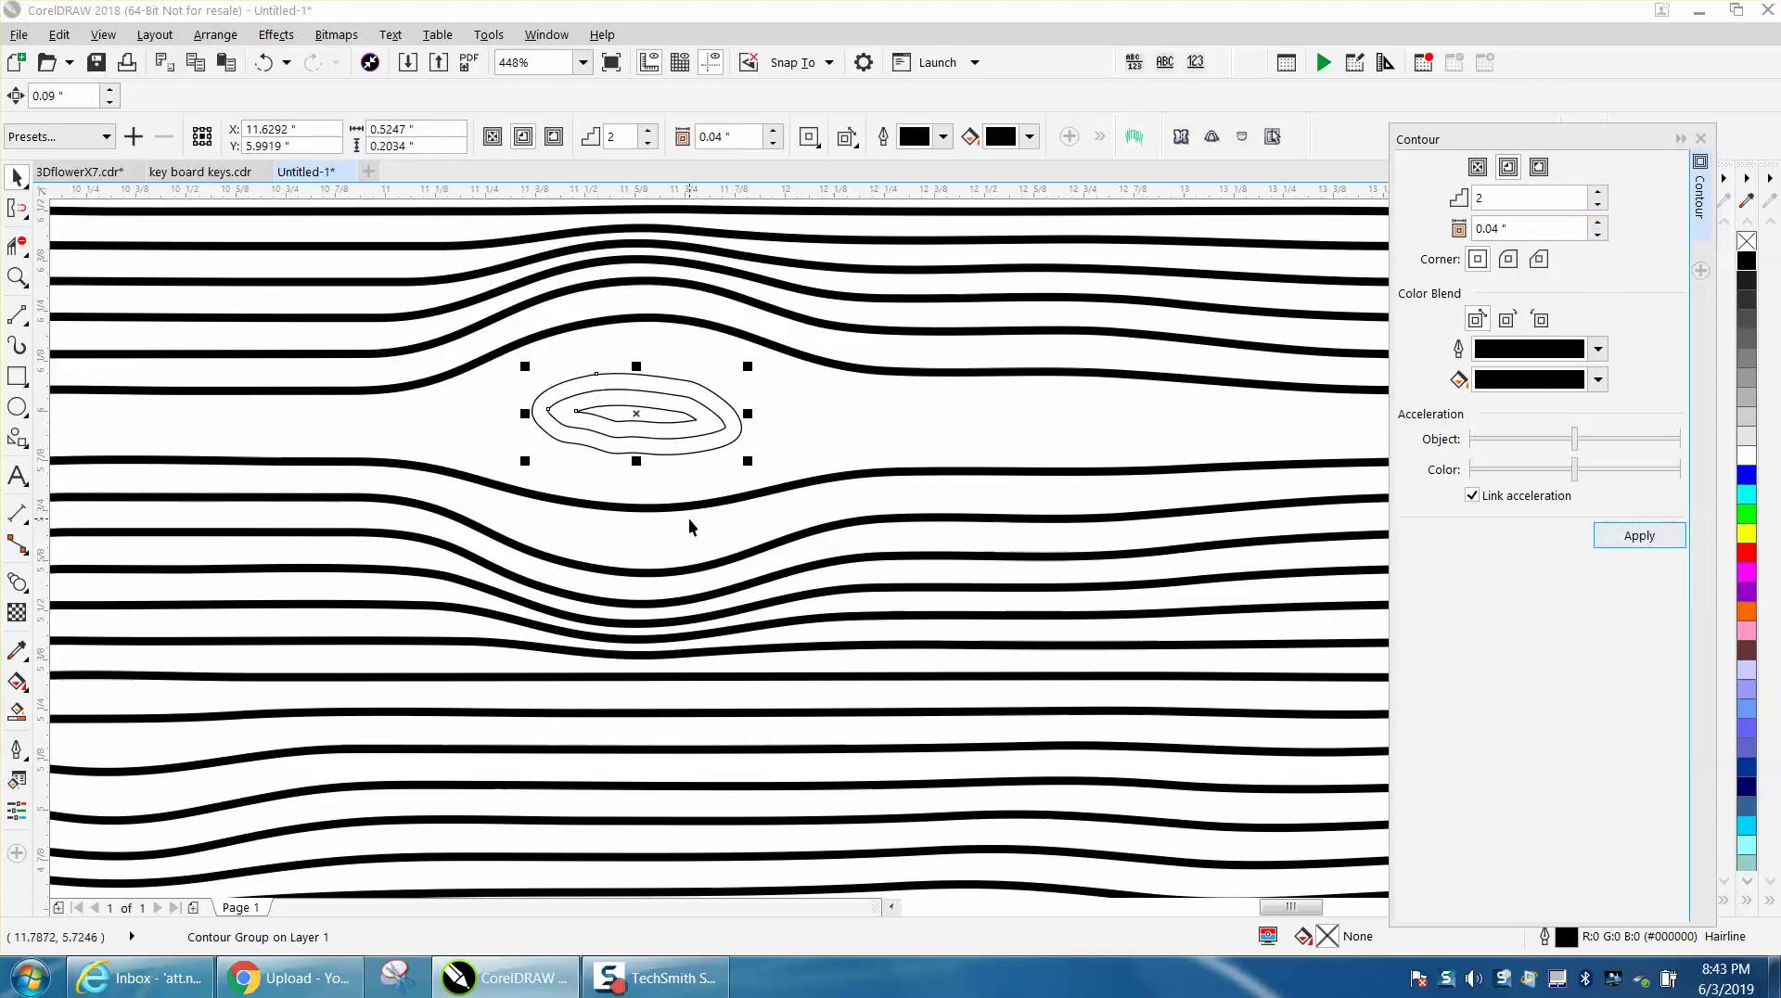
scroll(688, 527, down, 3)
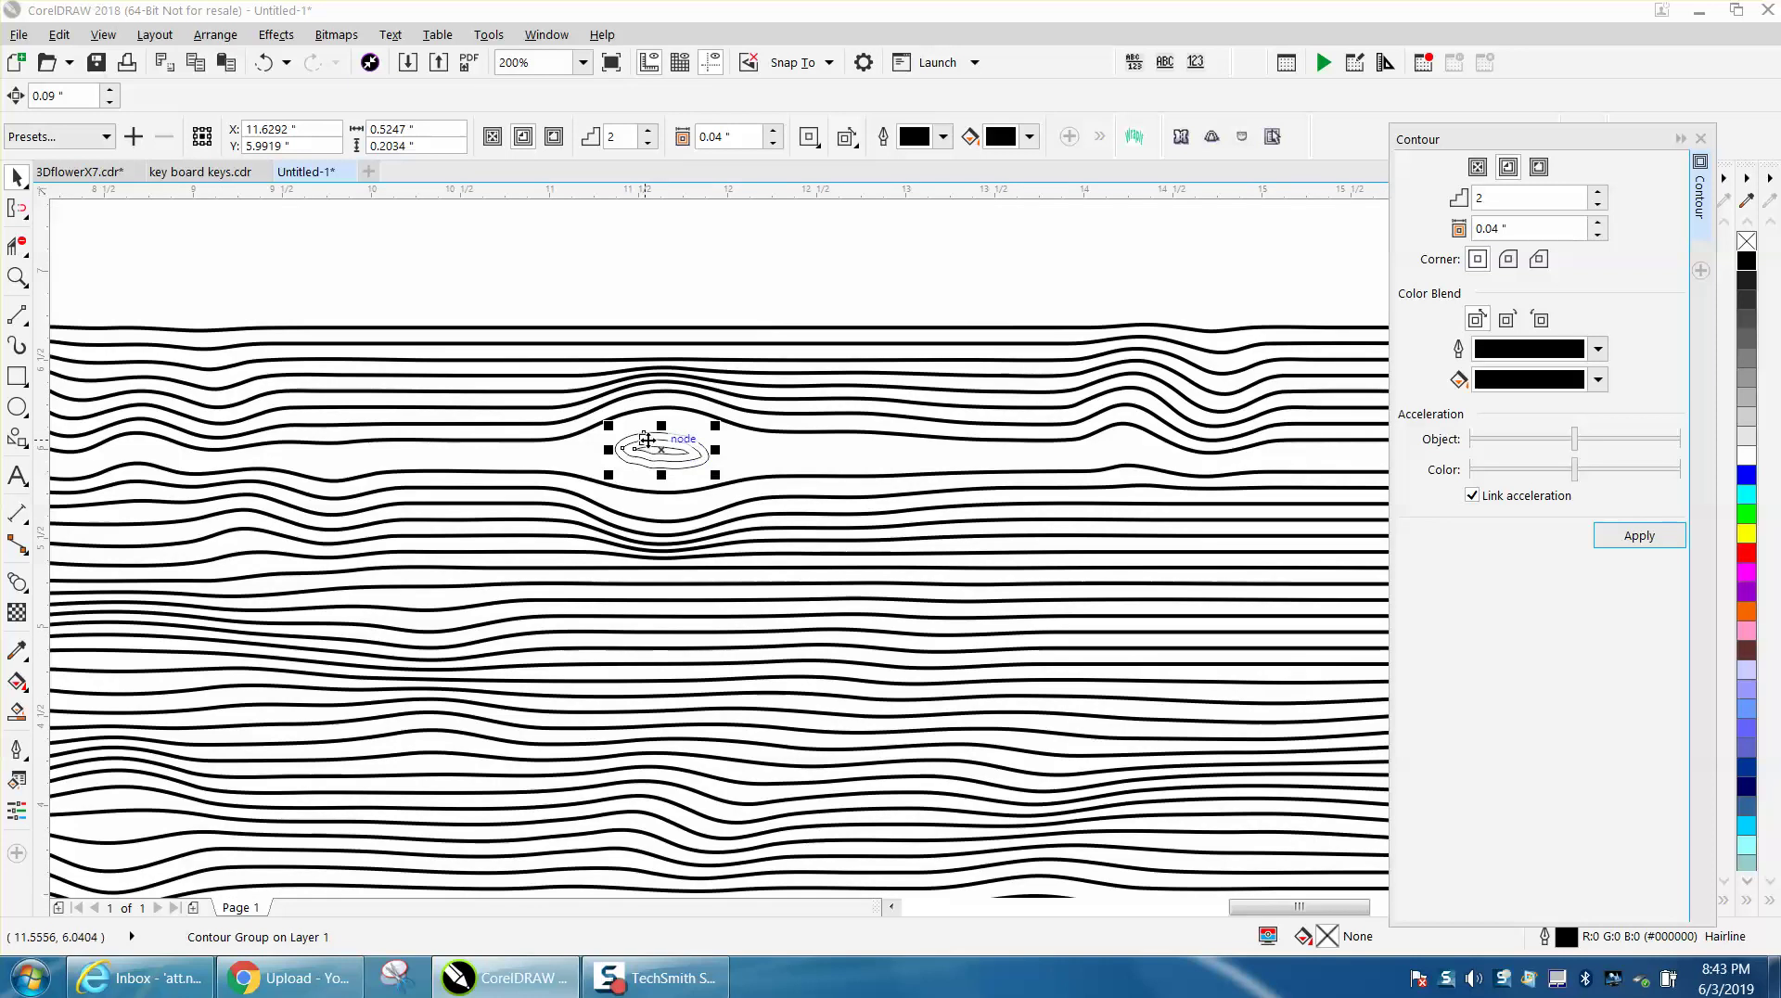
Step: Set the knot contour rings' outline width to 1.0 pt, then deselect them
double_click(1568, 938)
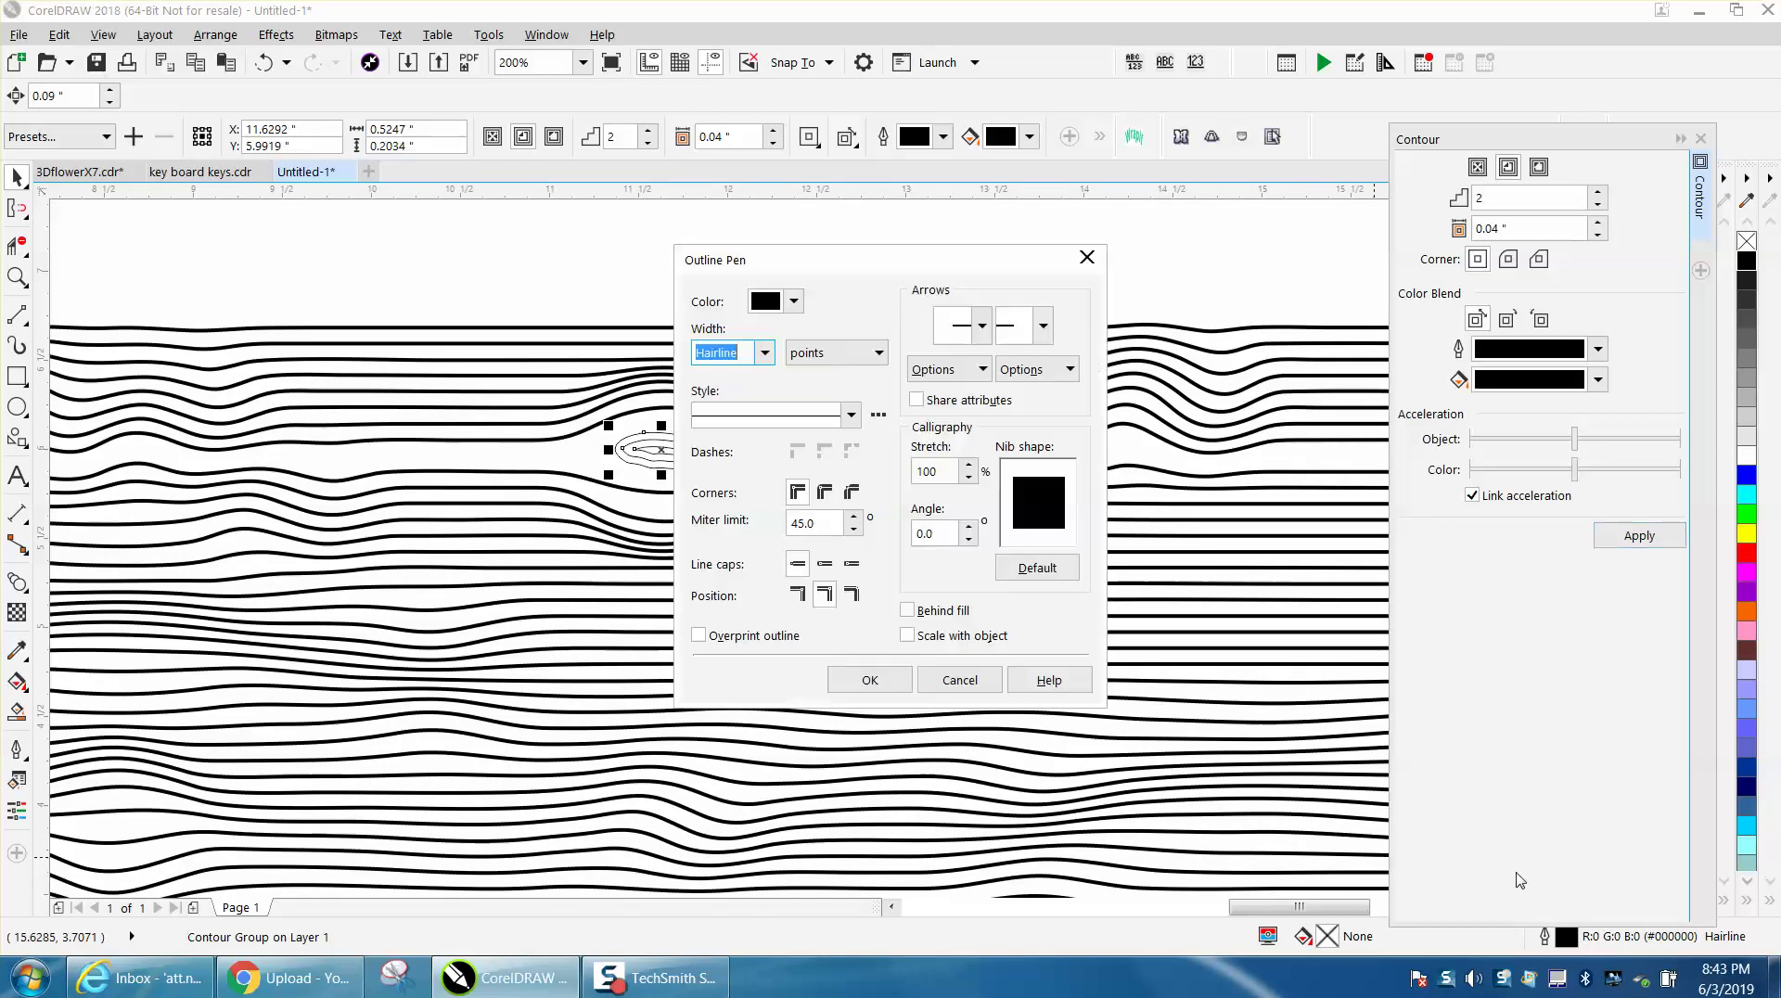
click(770, 356)
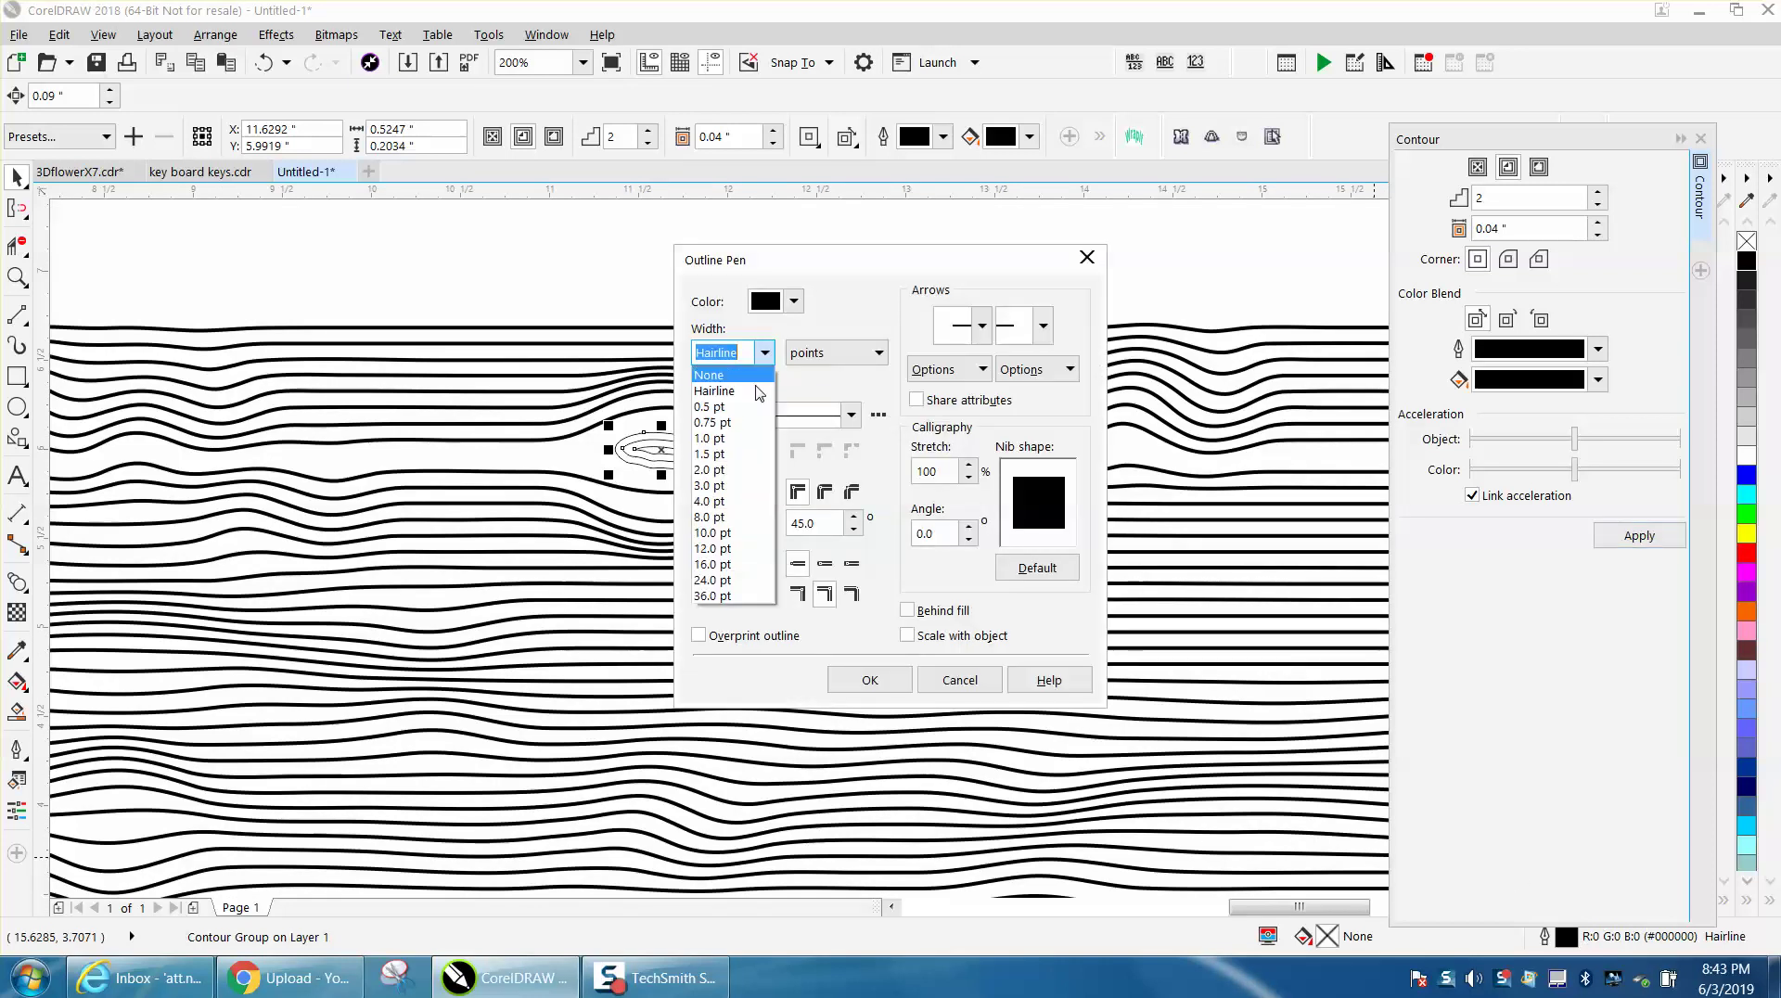
click(736, 459)
click(869, 679)
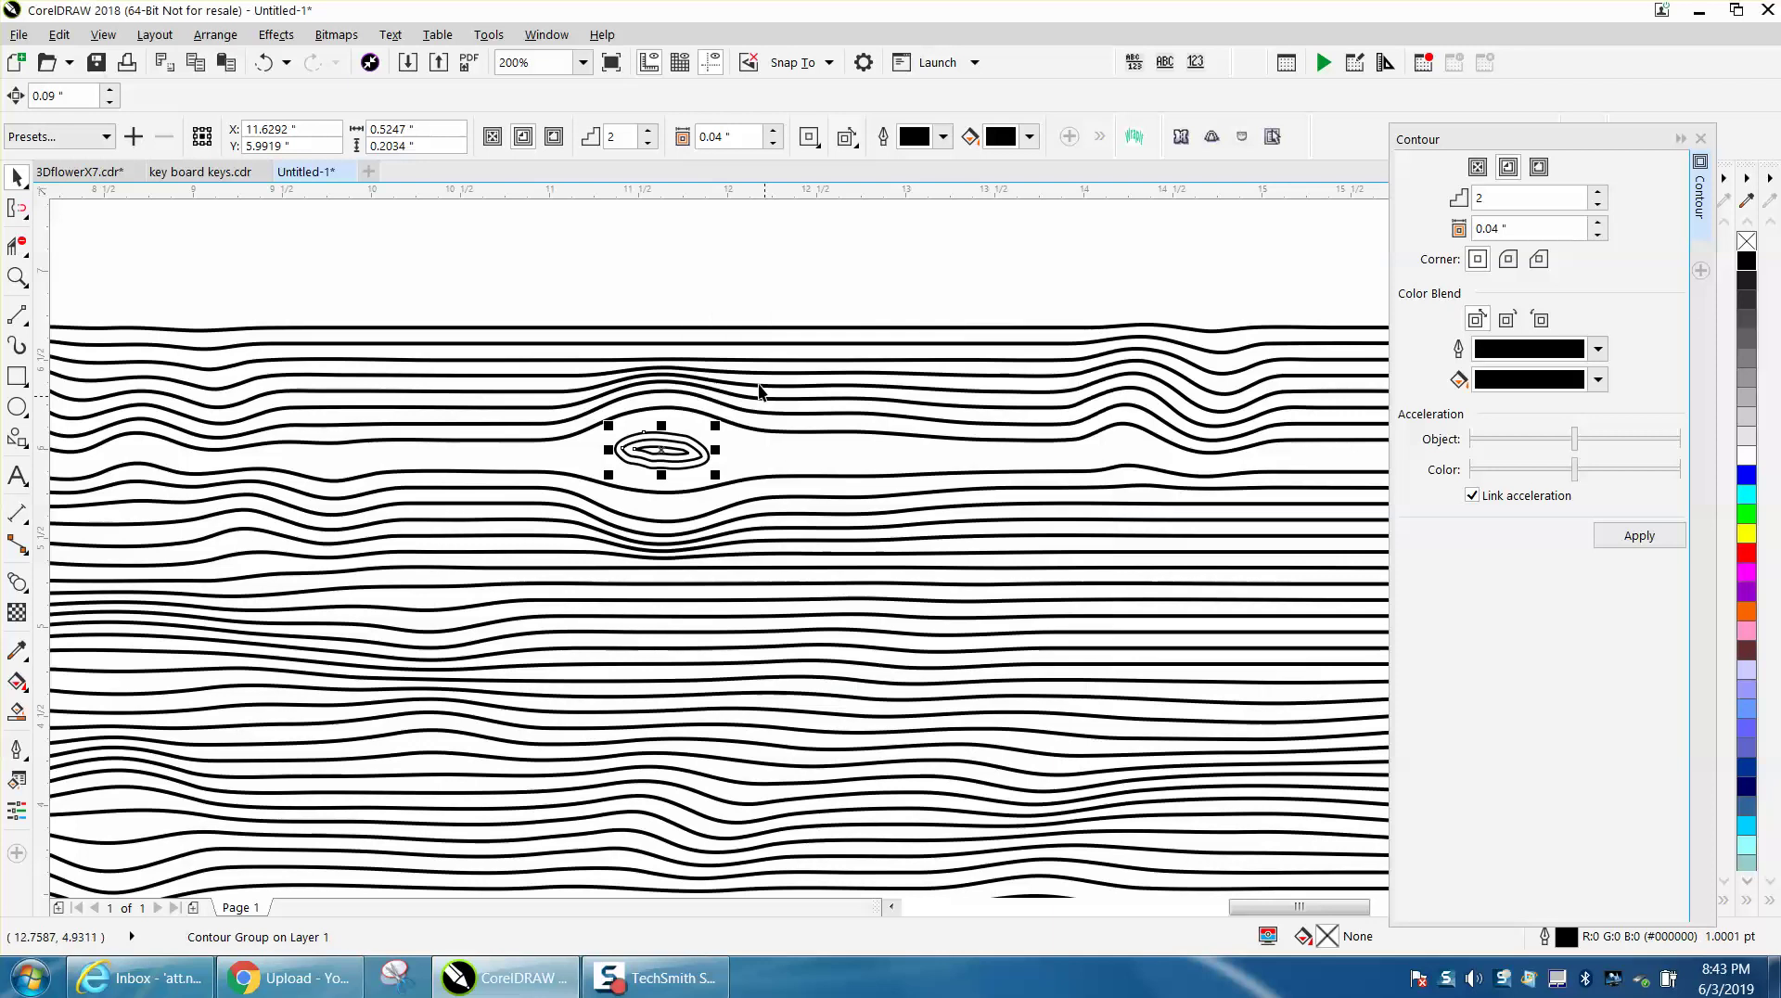
click(520, 253)
scroll(807, 349, down, 4)
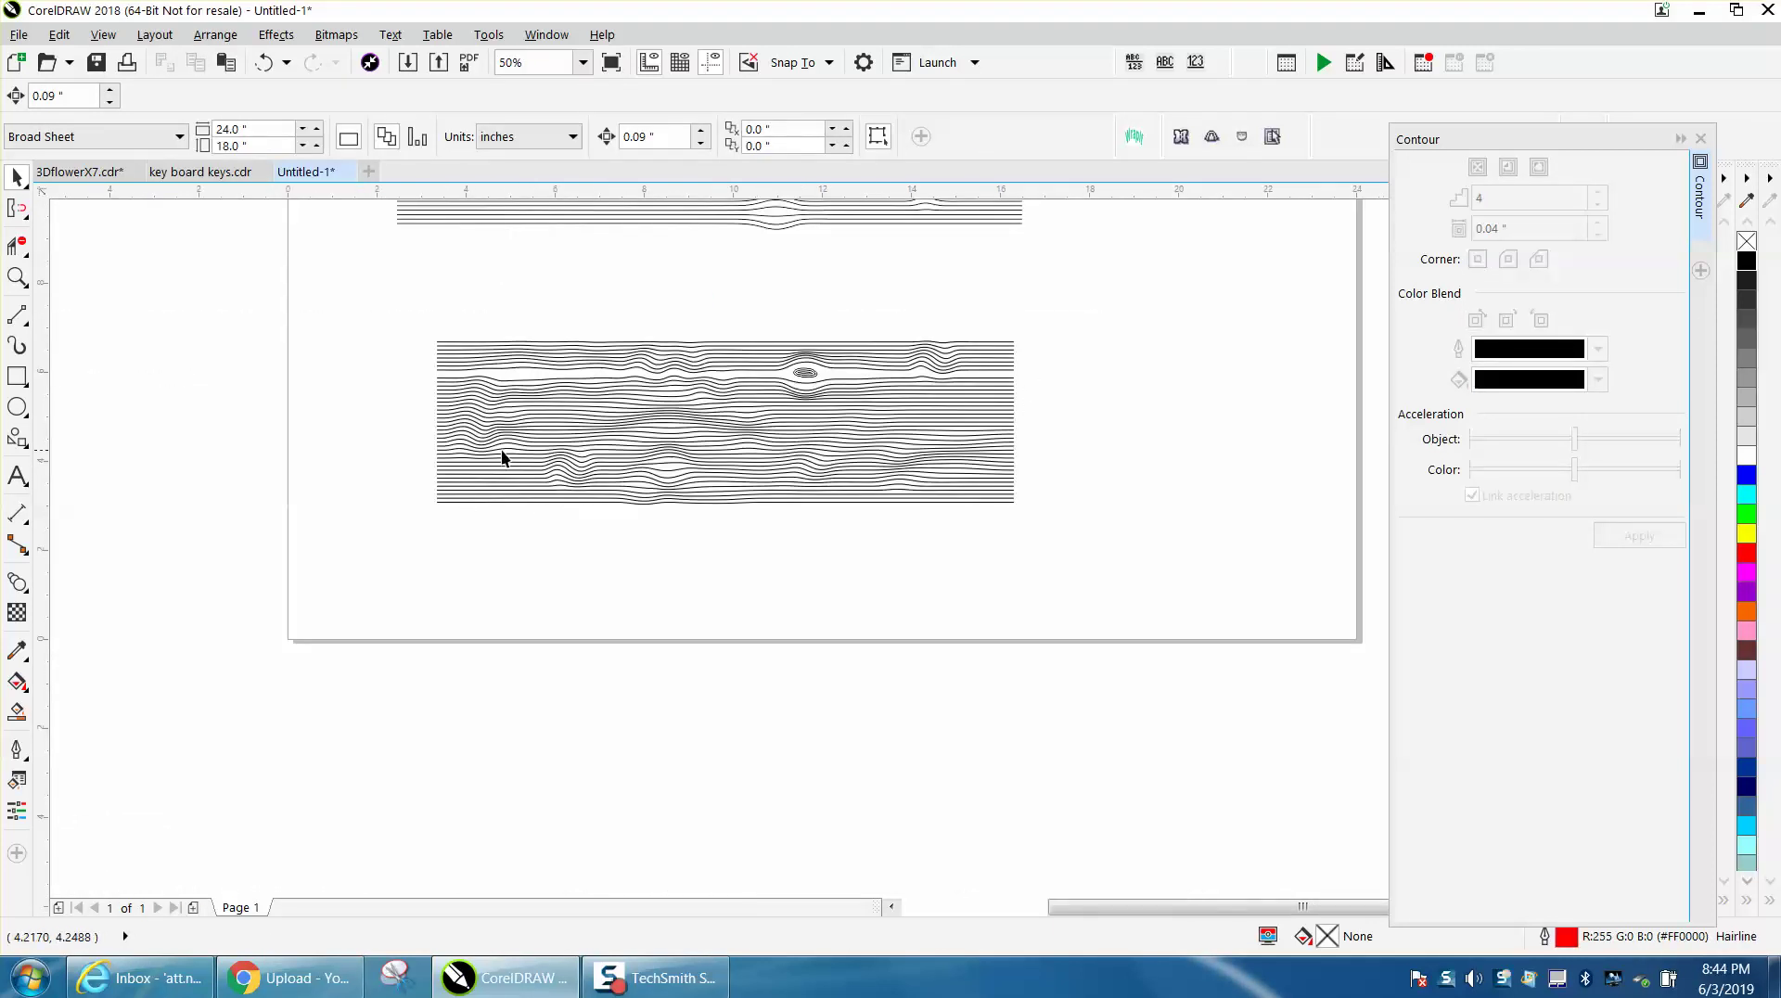
Step: Select the wood-grain line group and ungroup it into 40 individual lines
click(28, 277)
drag(426, 322, 1153, 544)
click(15, 174)
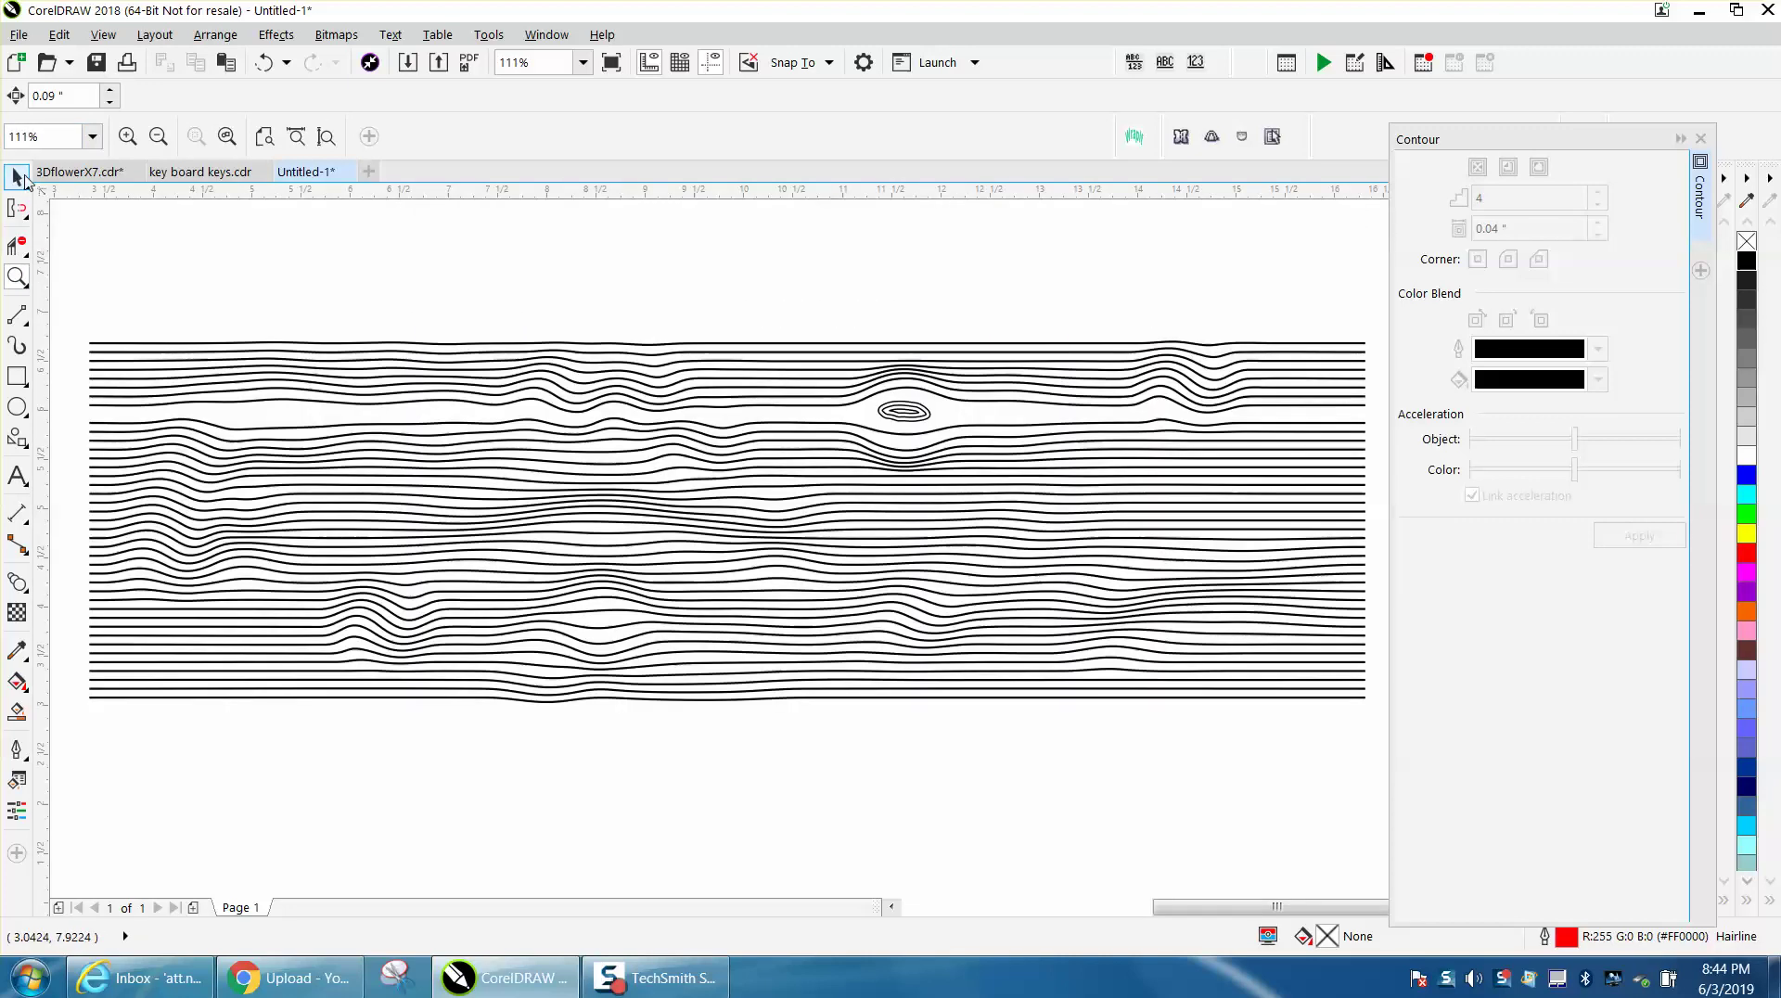
click(258, 378)
click(216, 39)
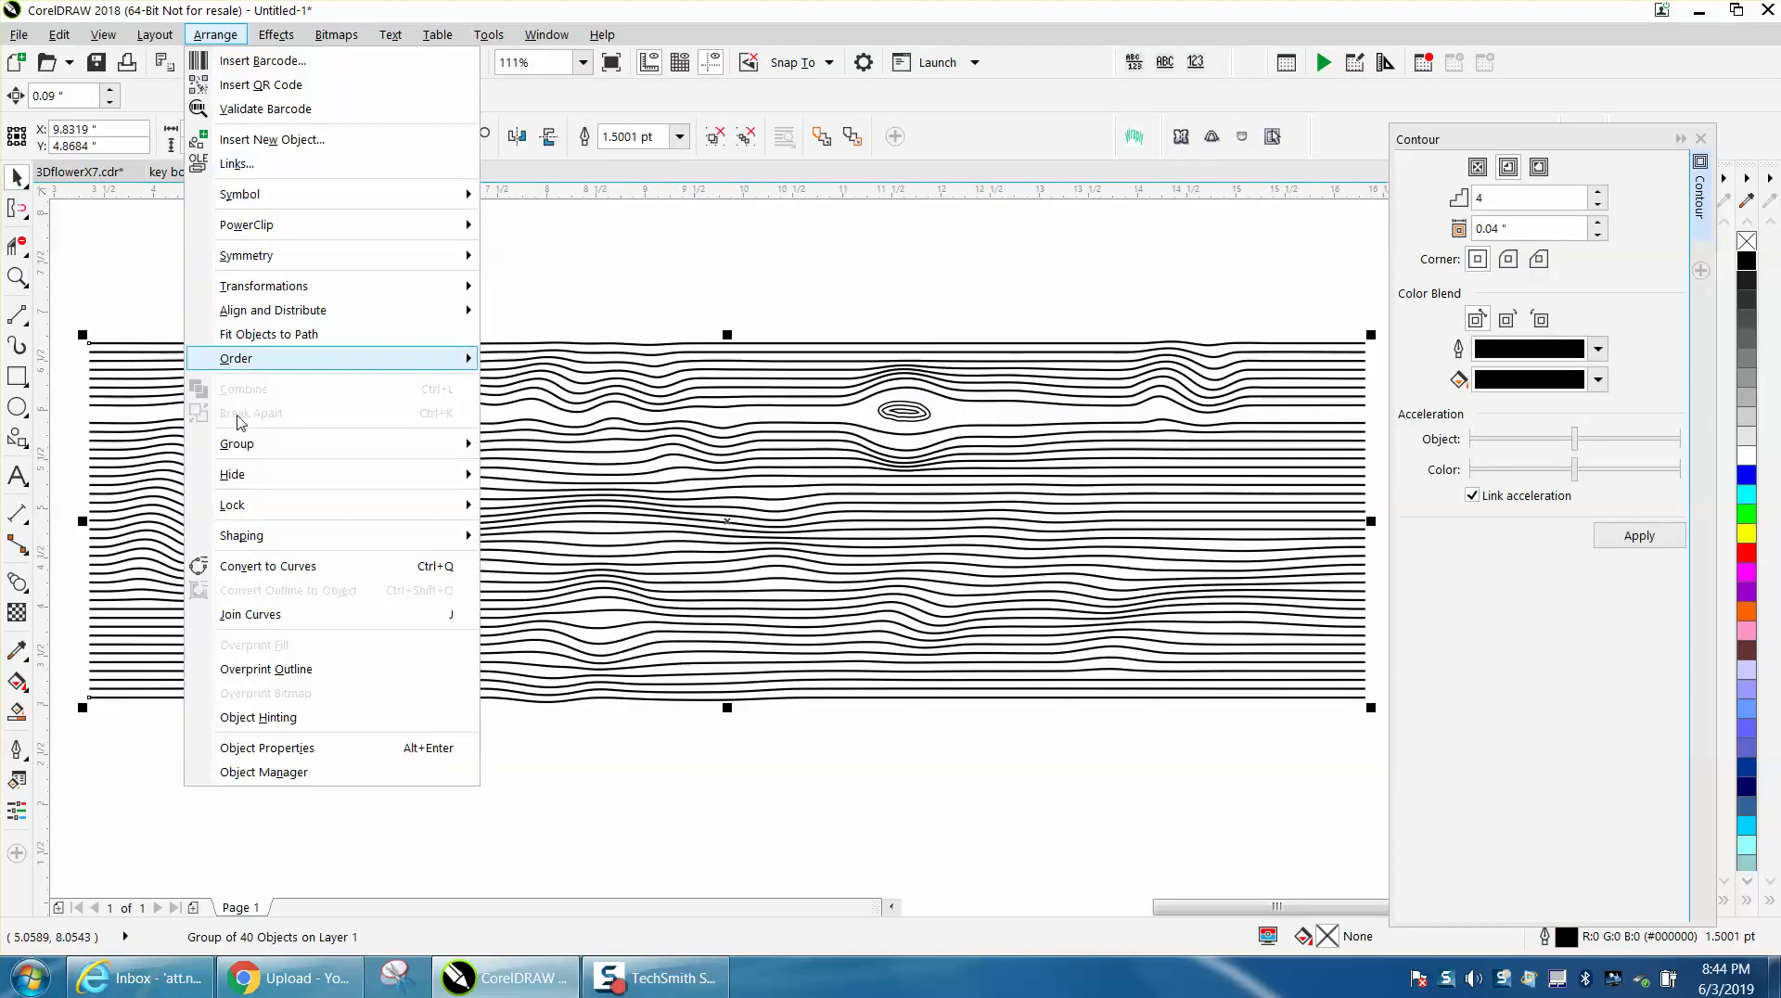
mouse_move(436, 444)
click(512, 469)
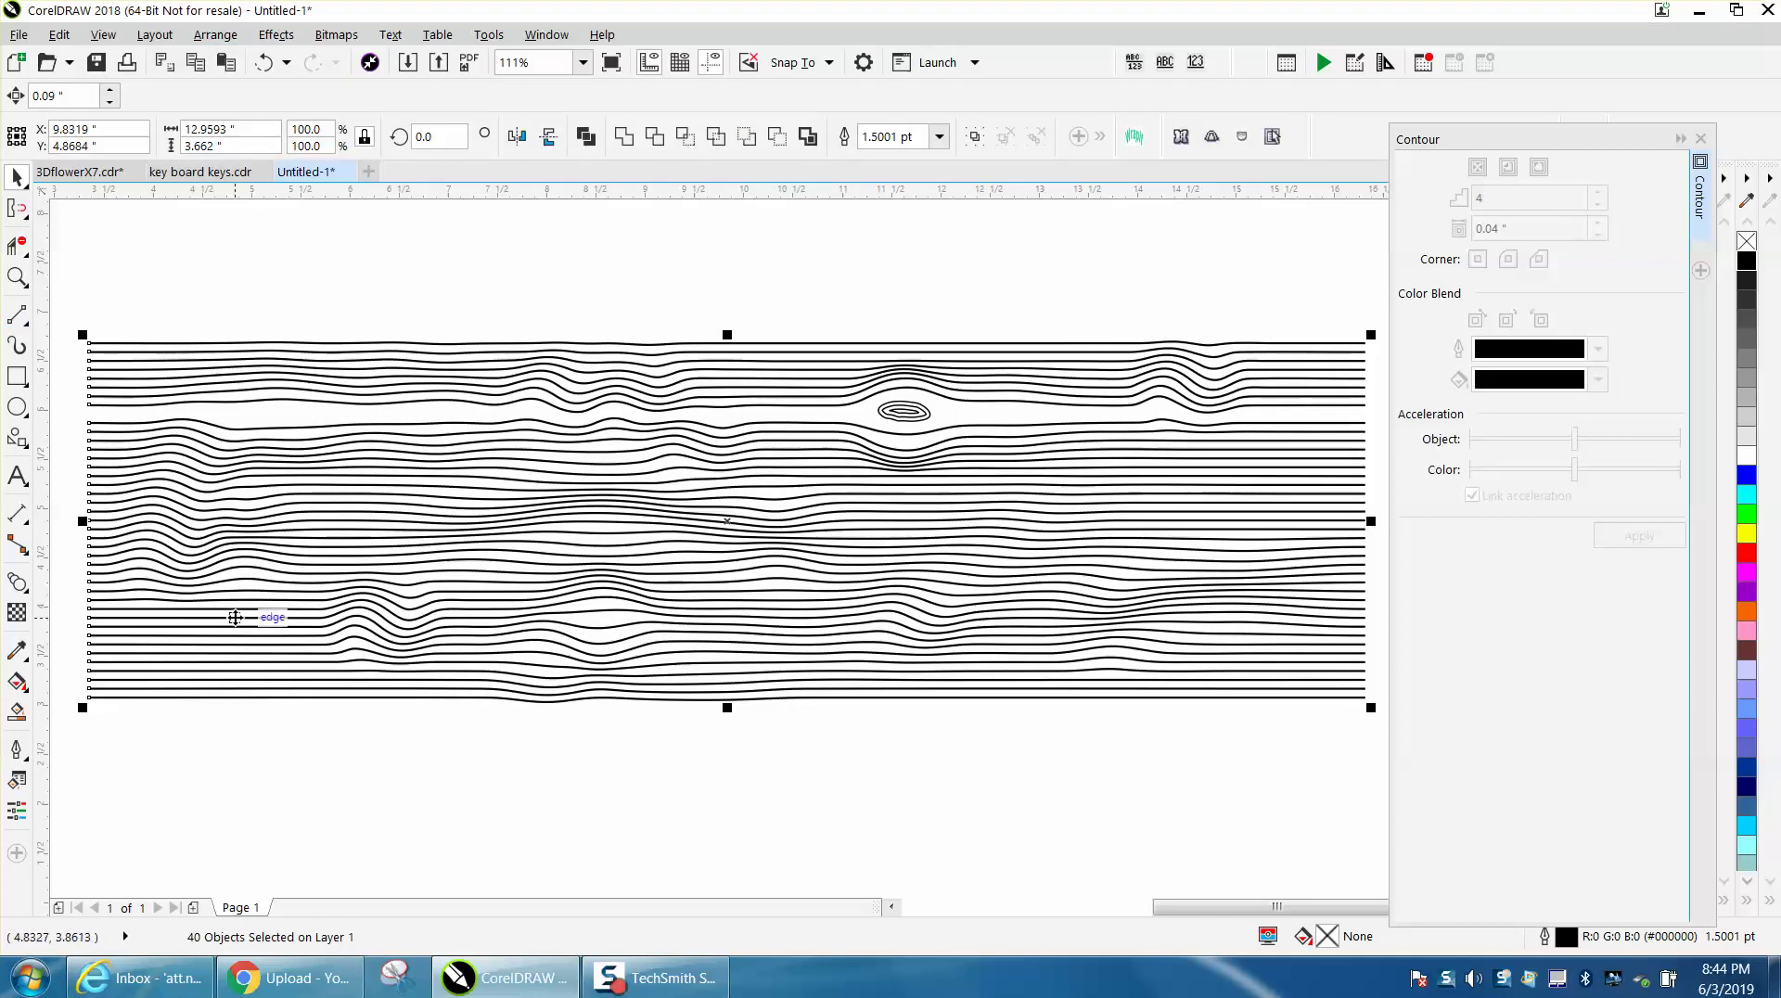
Step: Give the bottom eleven grain lines a 2.0 pt outline width
drag(238, 607, 232, 726)
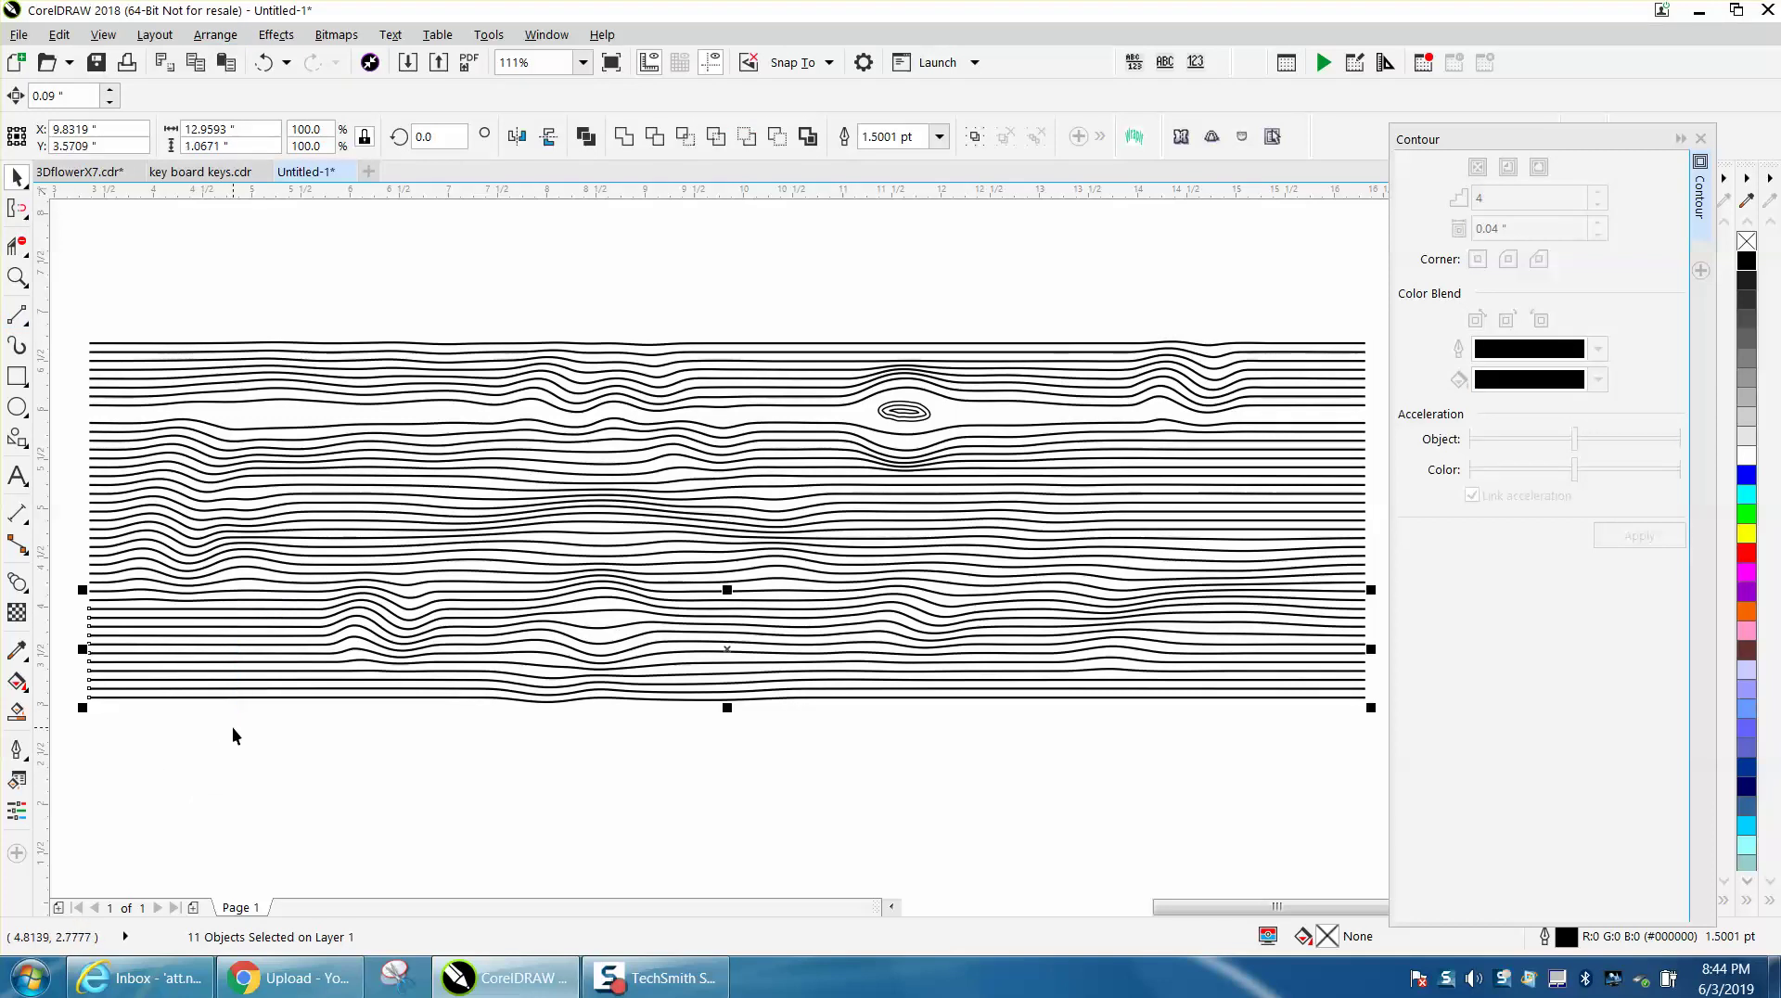
double_click(1566, 940)
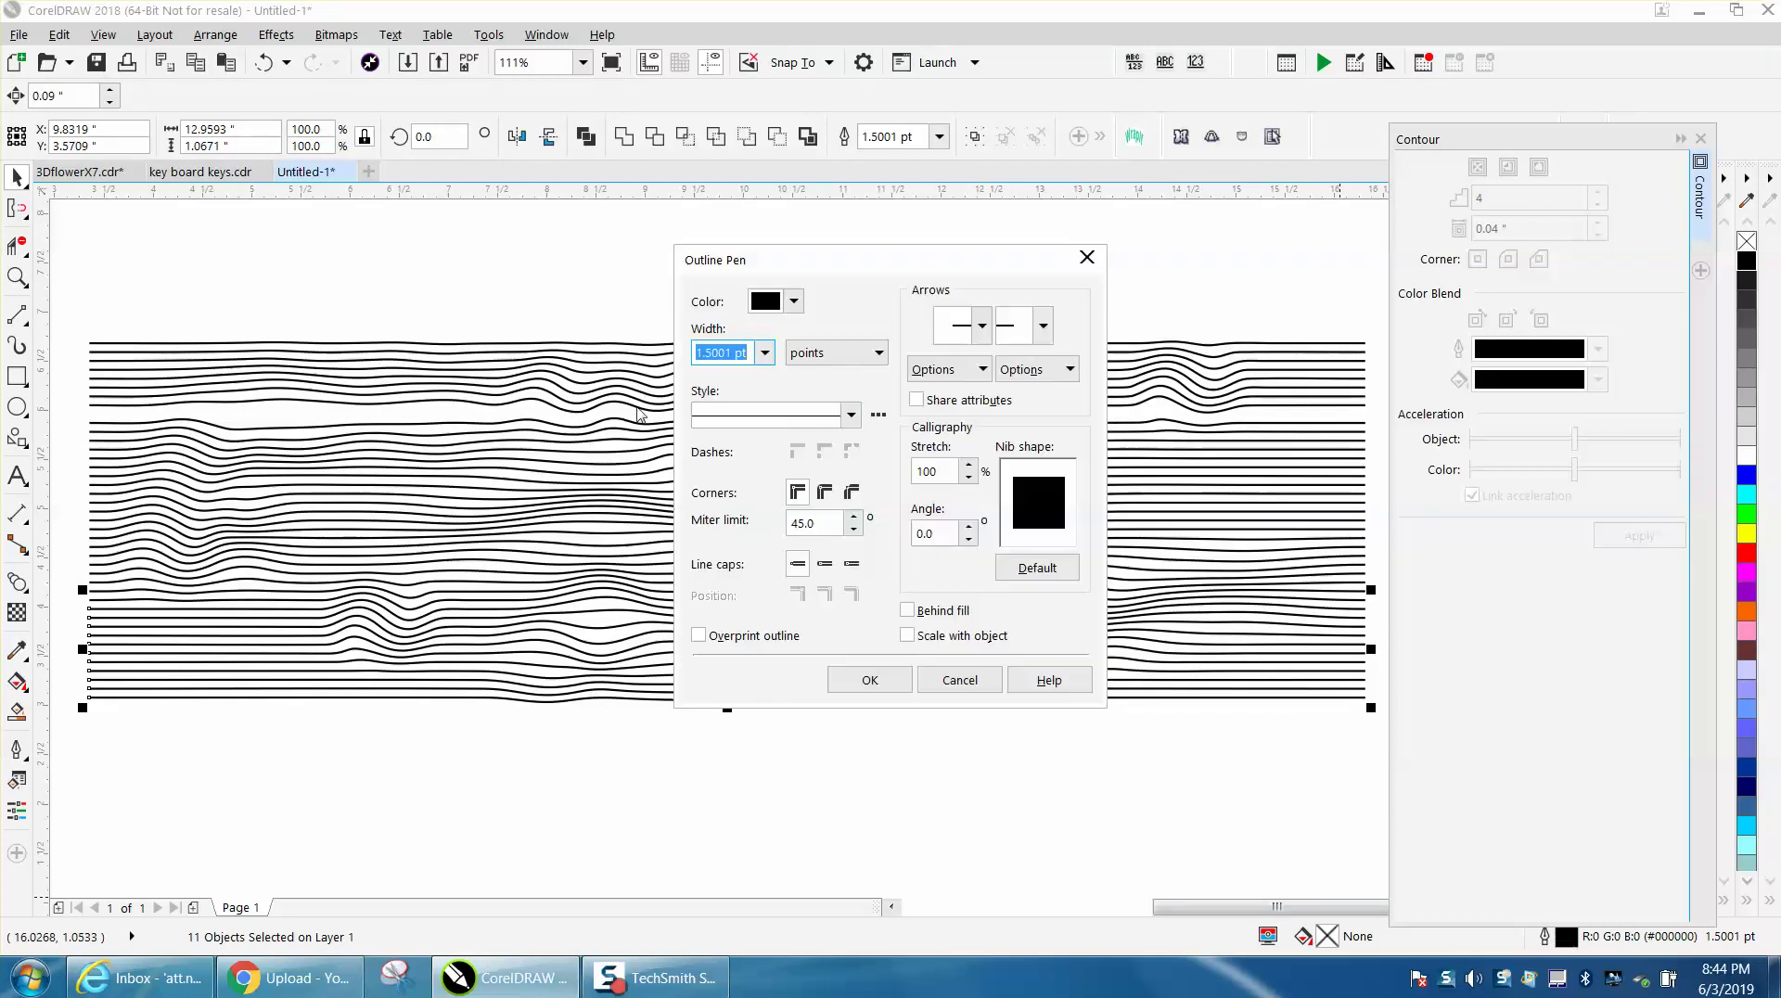
click(763, 354)
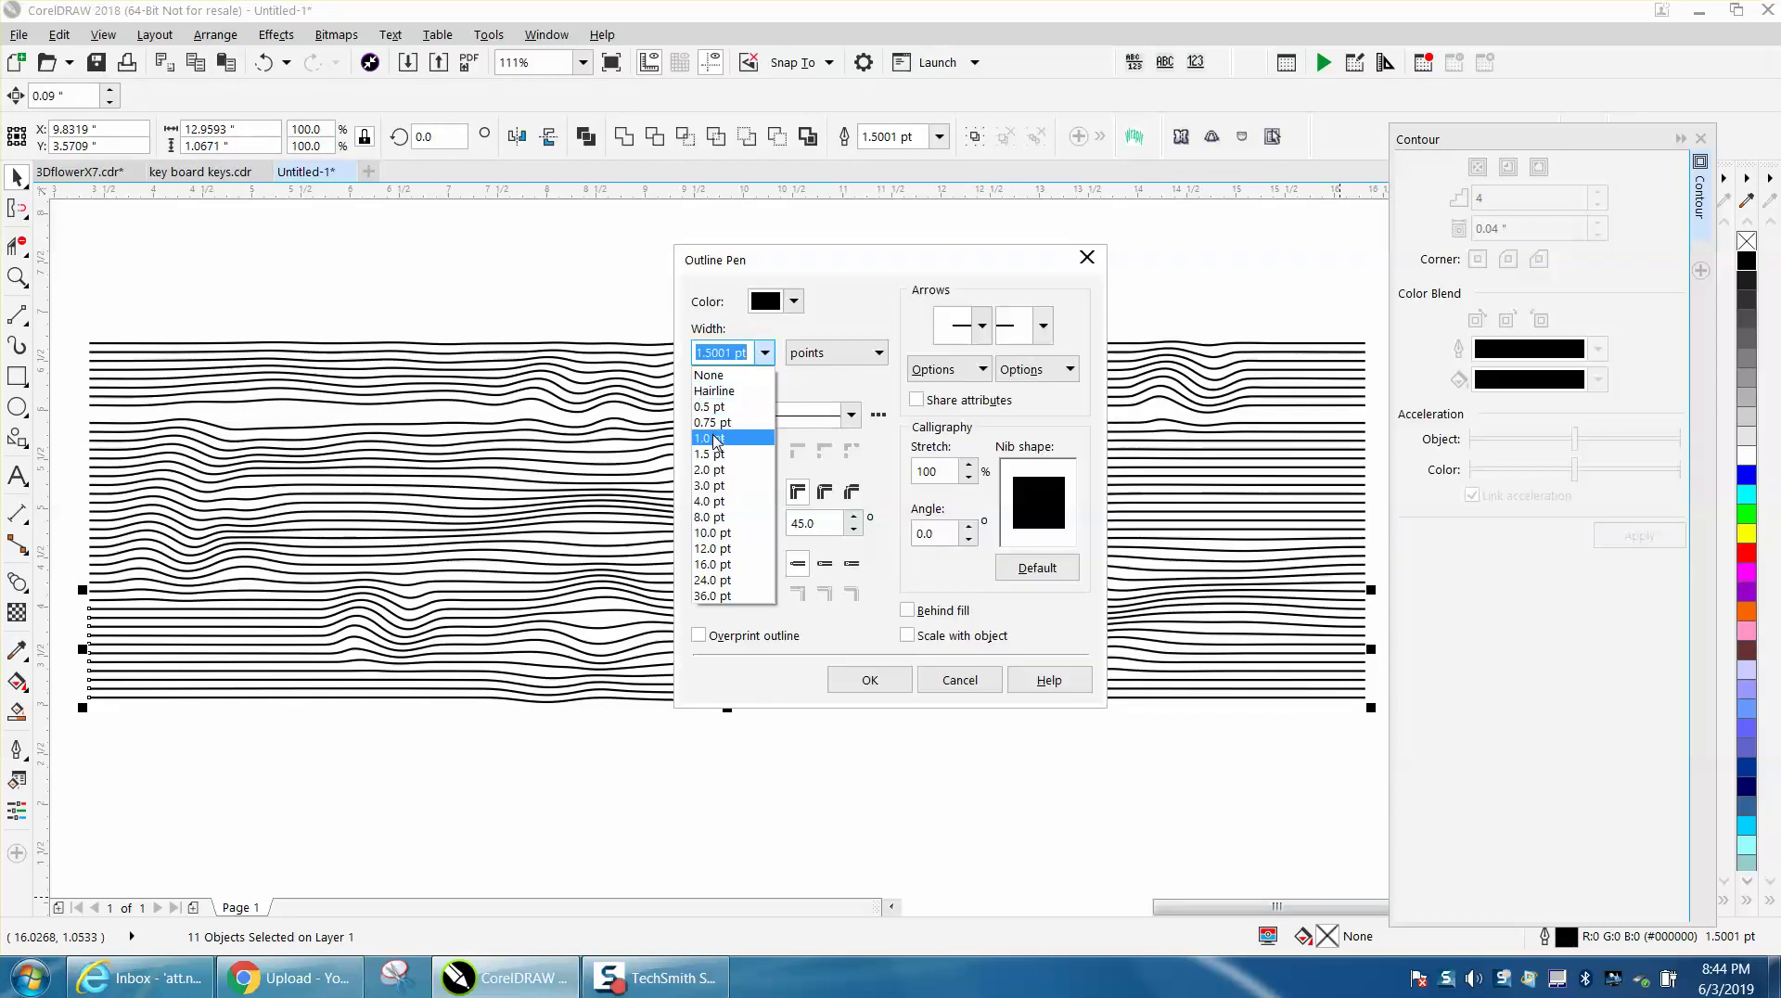
click(719, 471)
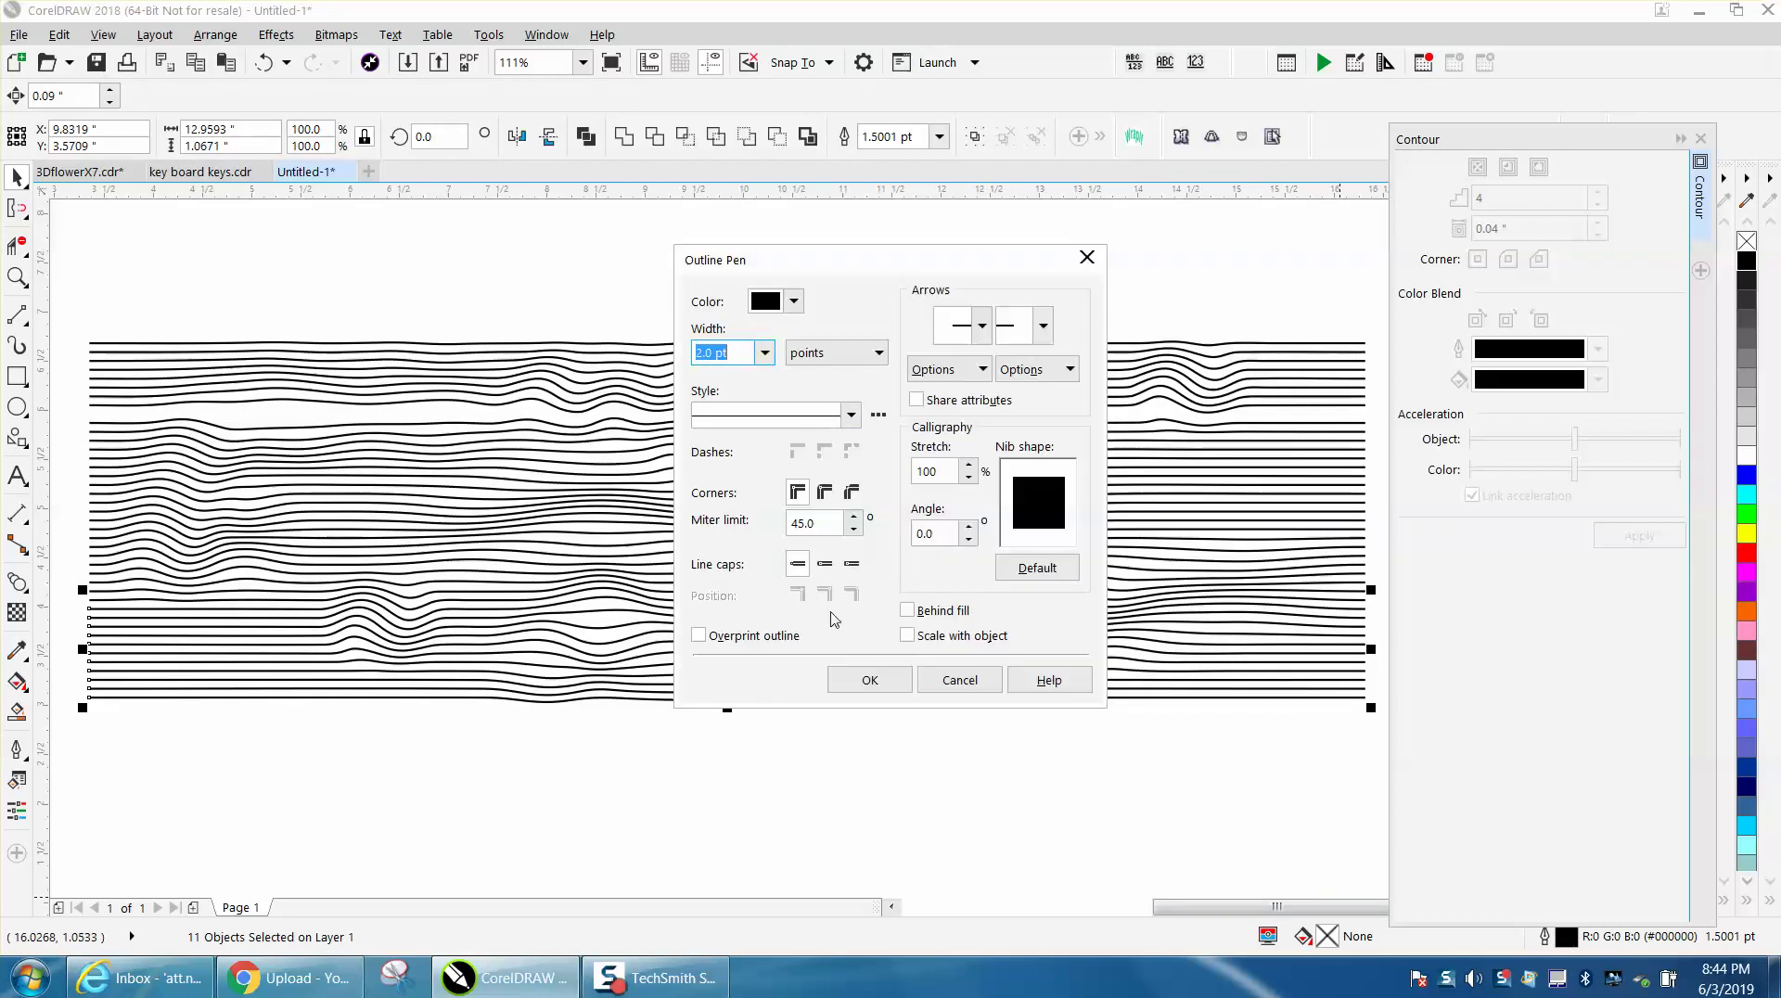
click(880, 682)
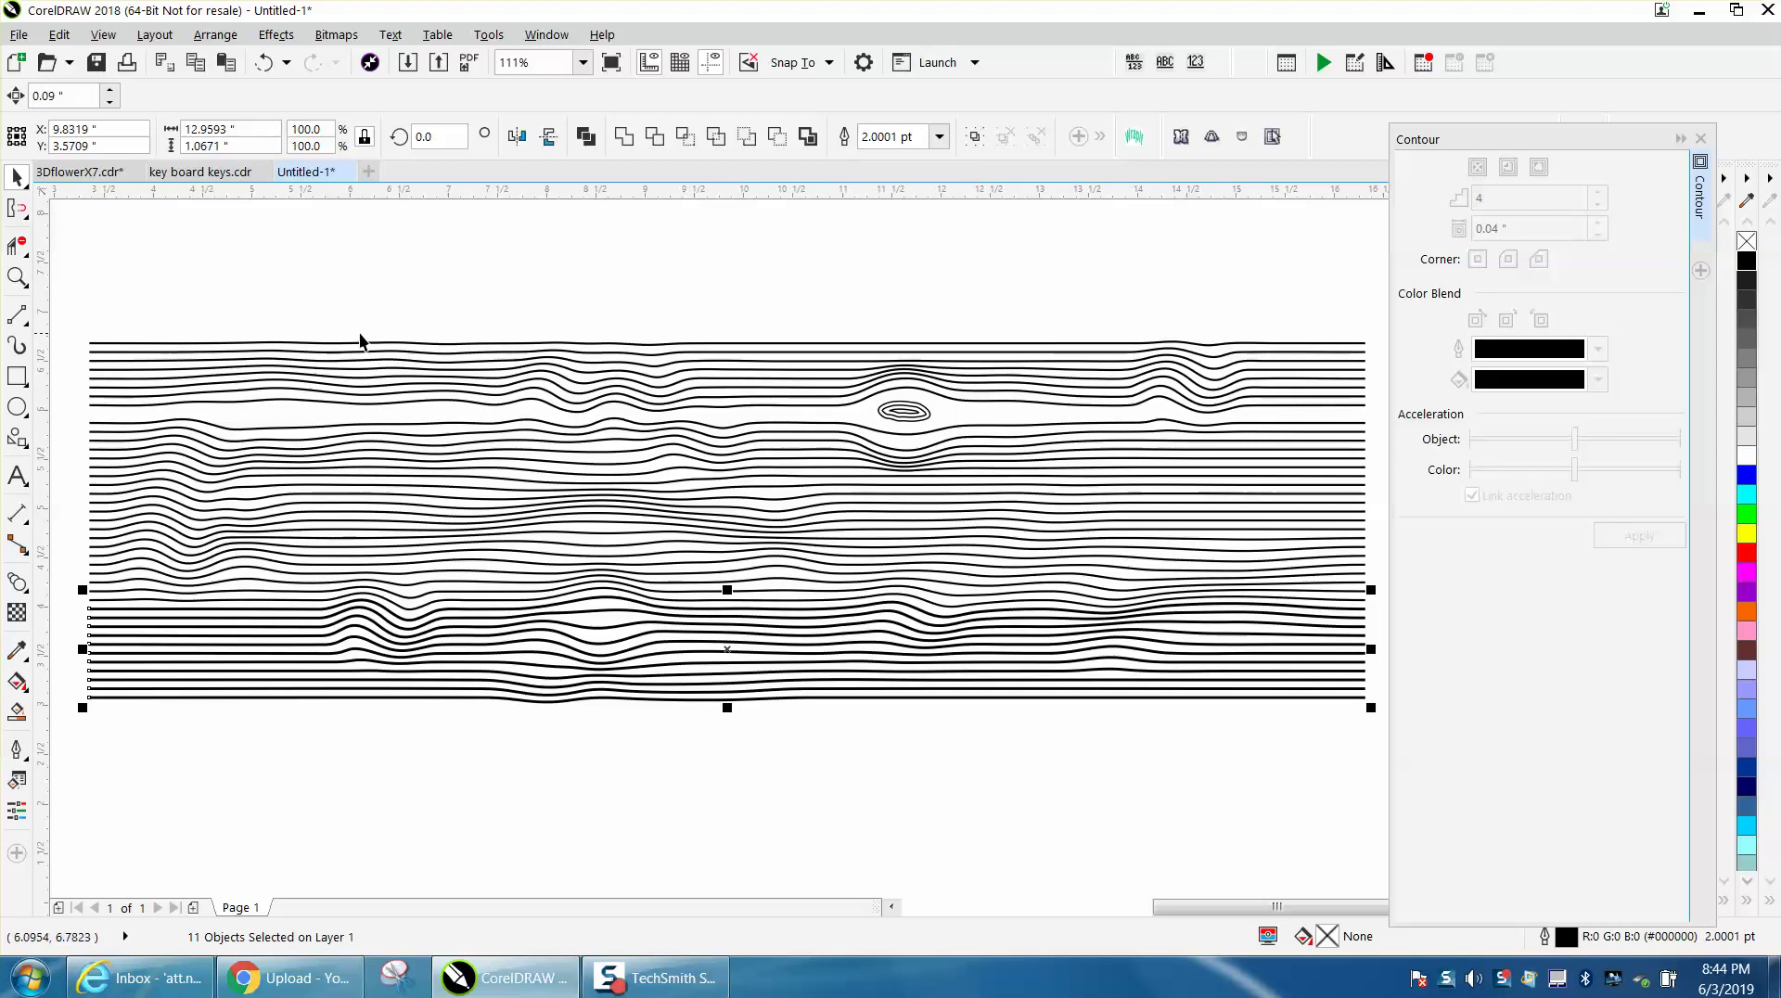
Step: Give the top ten grain lines a 2.0 pt outline and close the Contour docker
drag(360, 332, 364, 434)
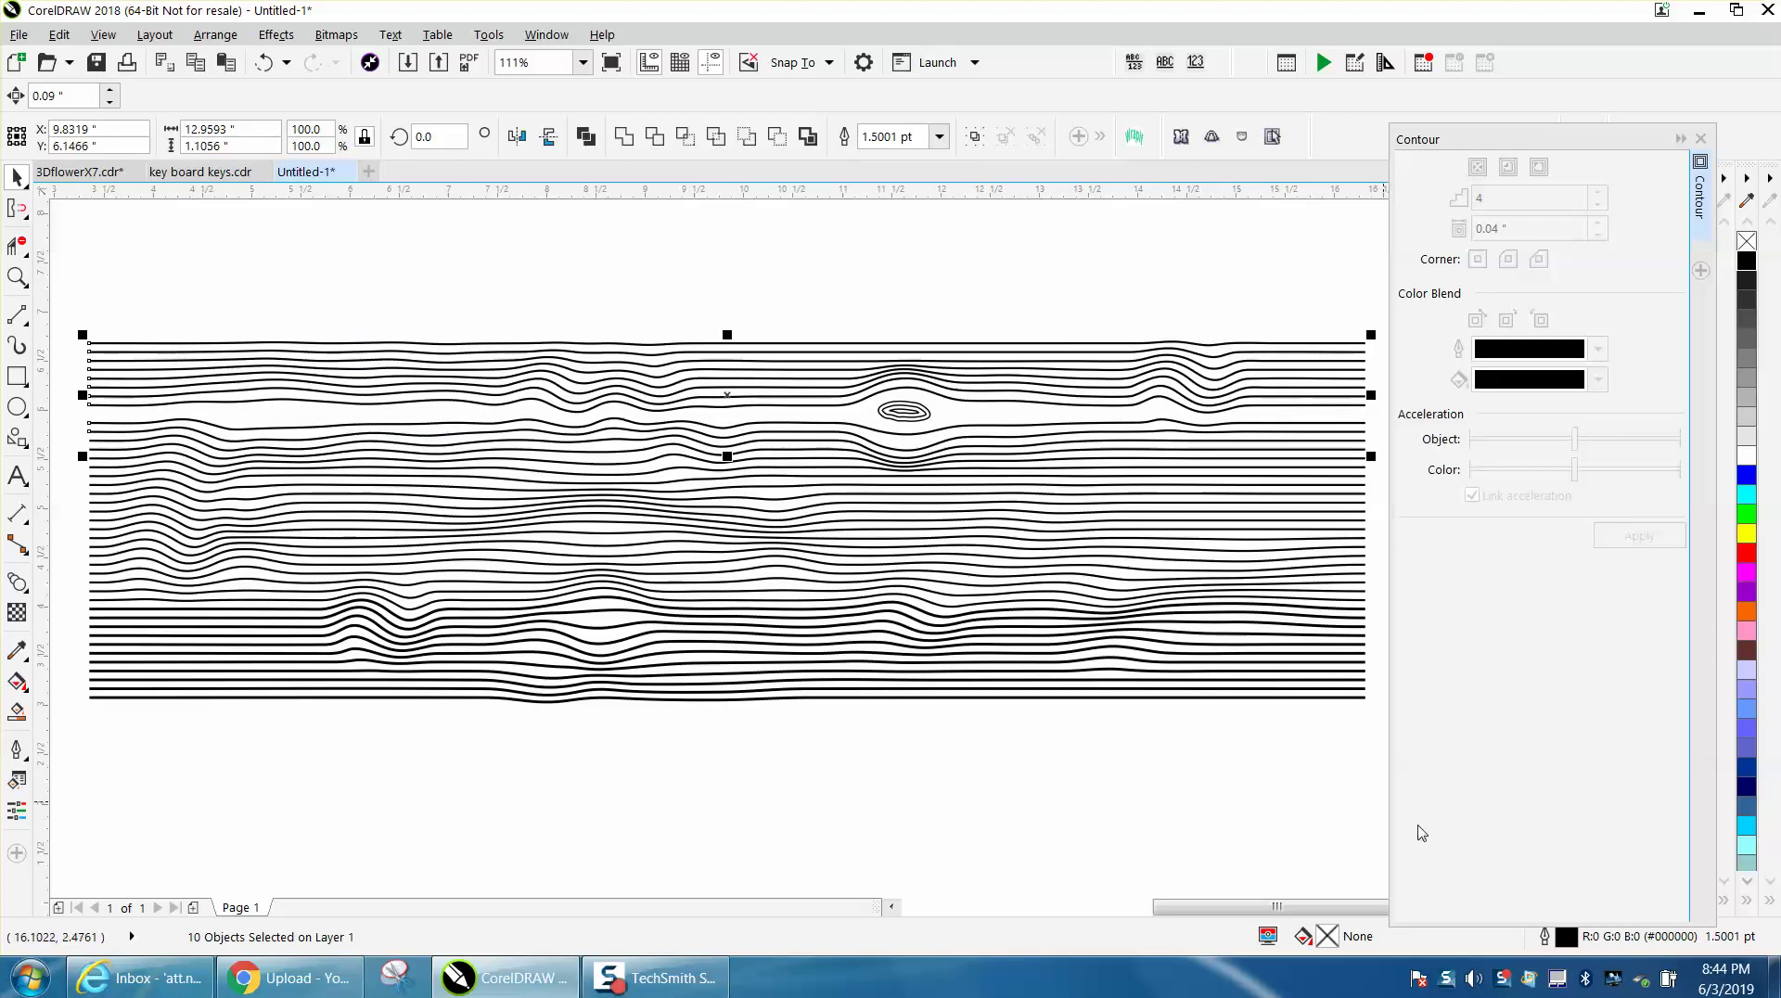
double_click(1566, 939)
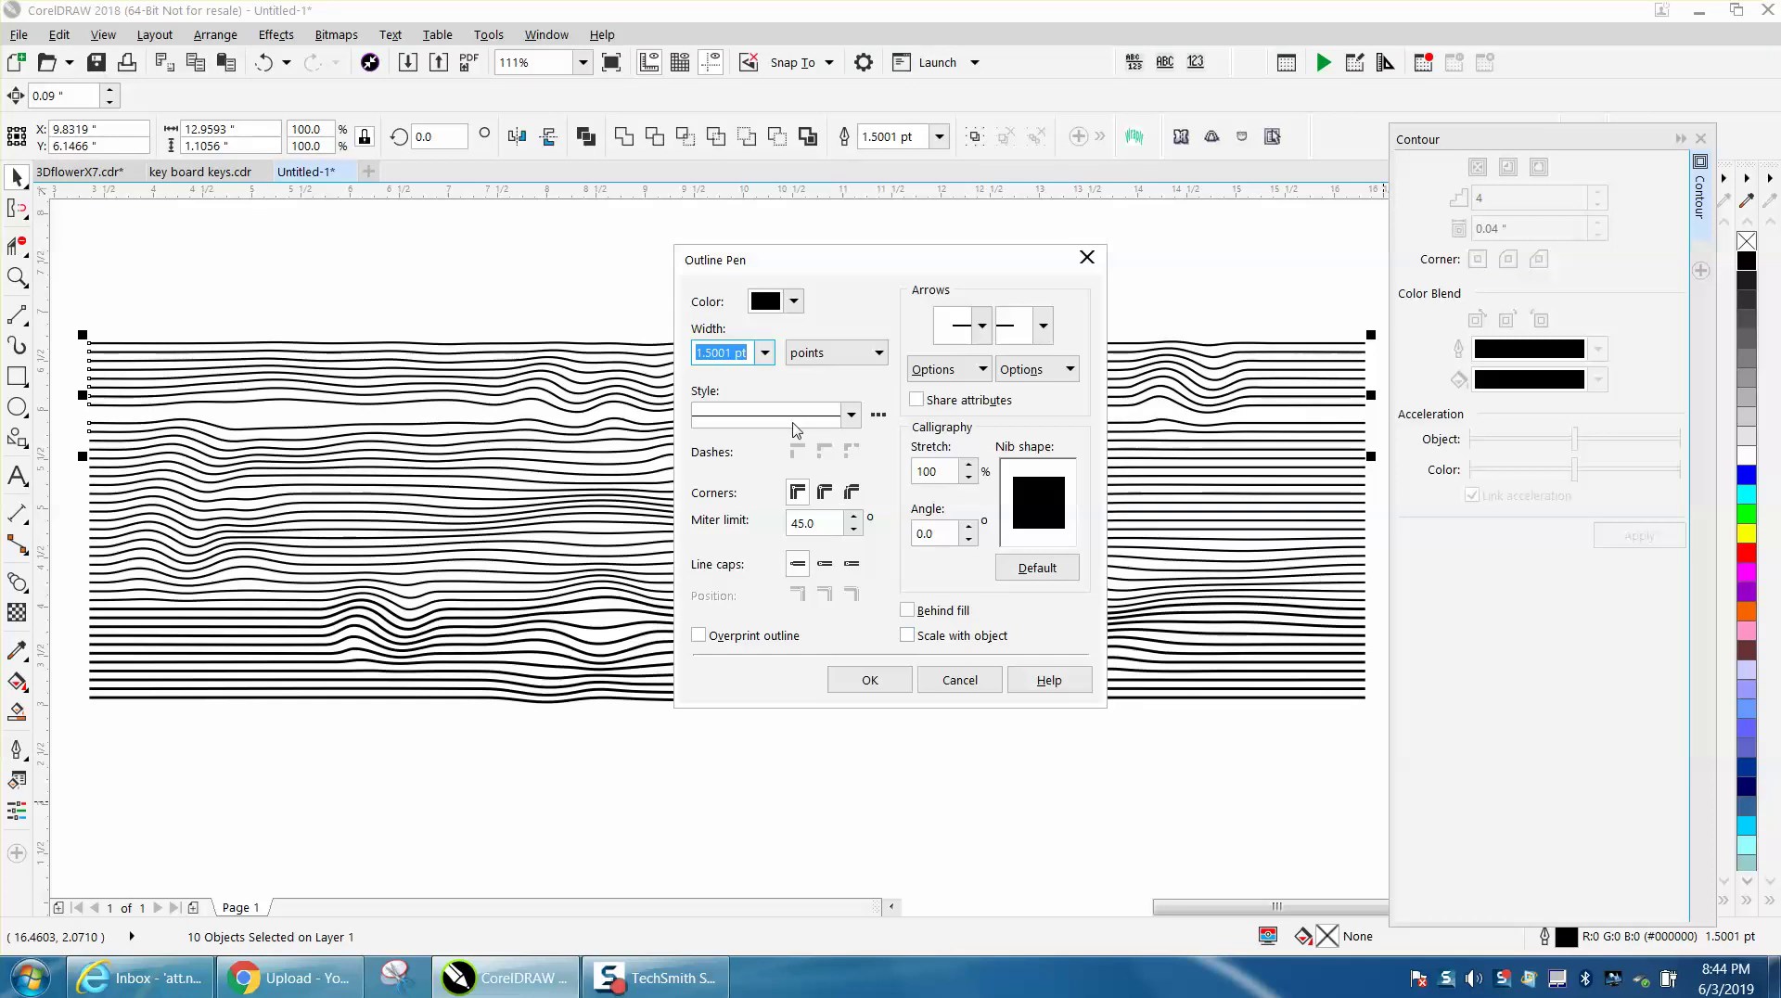
click(765, 354)
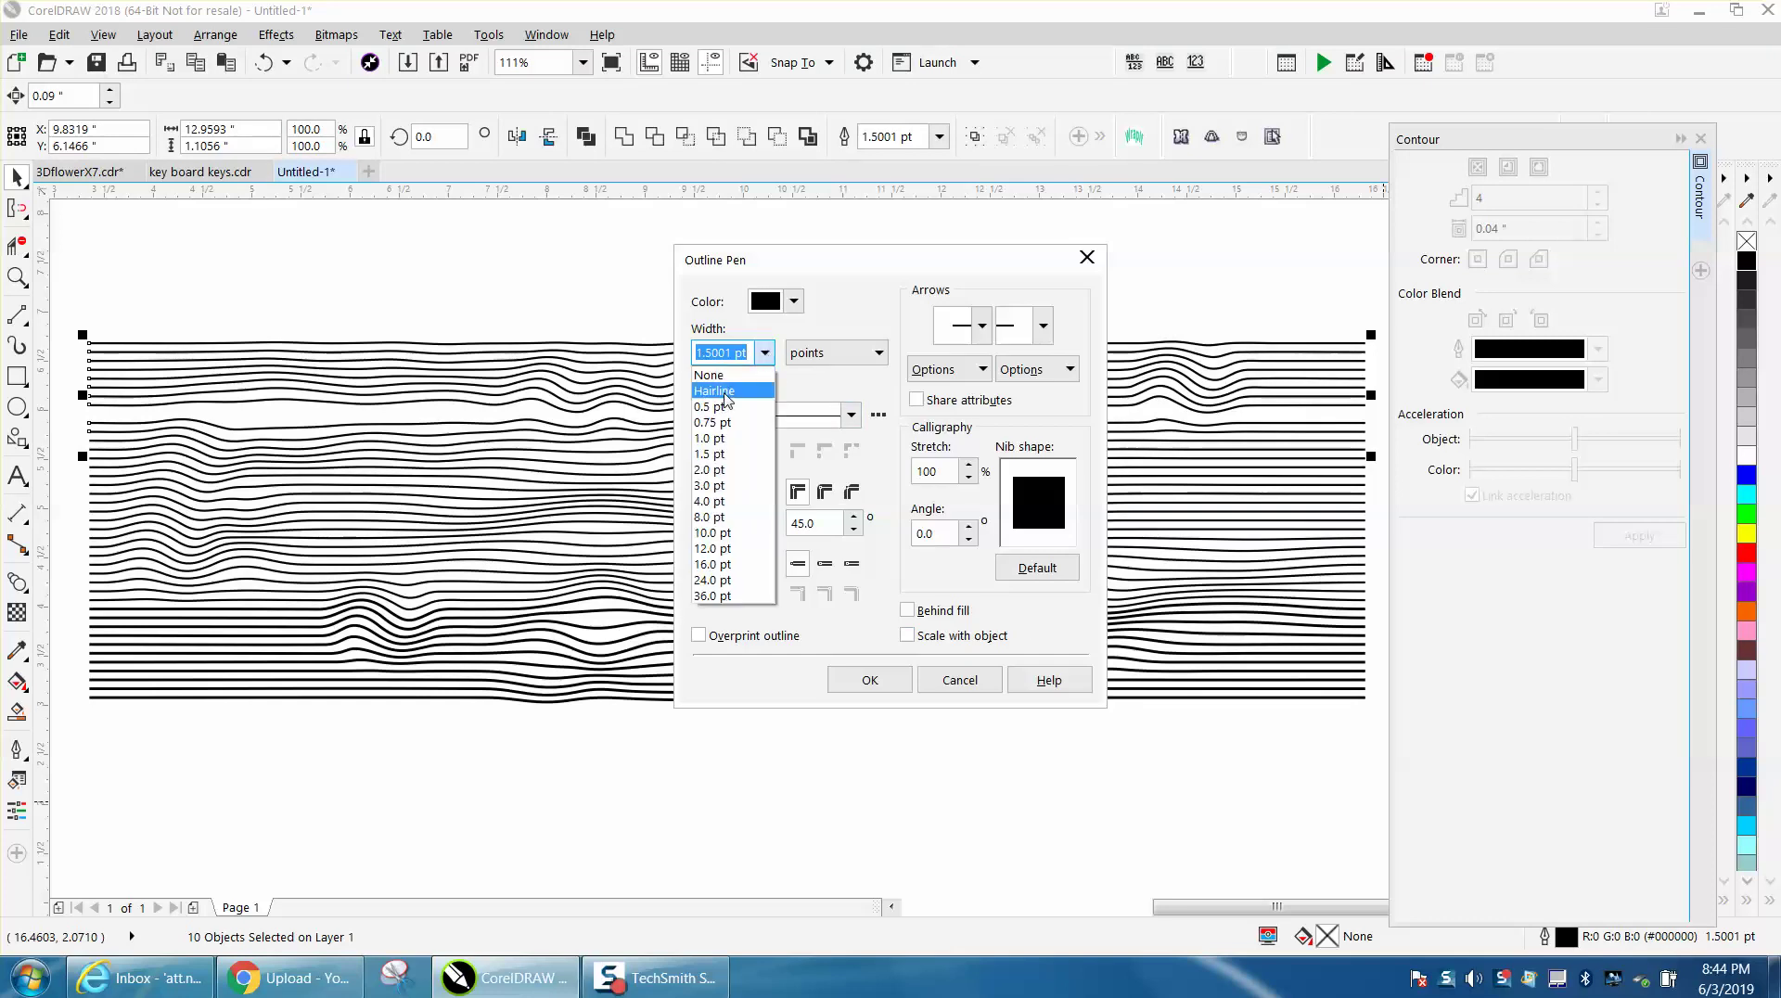
click(728, 484)
click(868, 681)
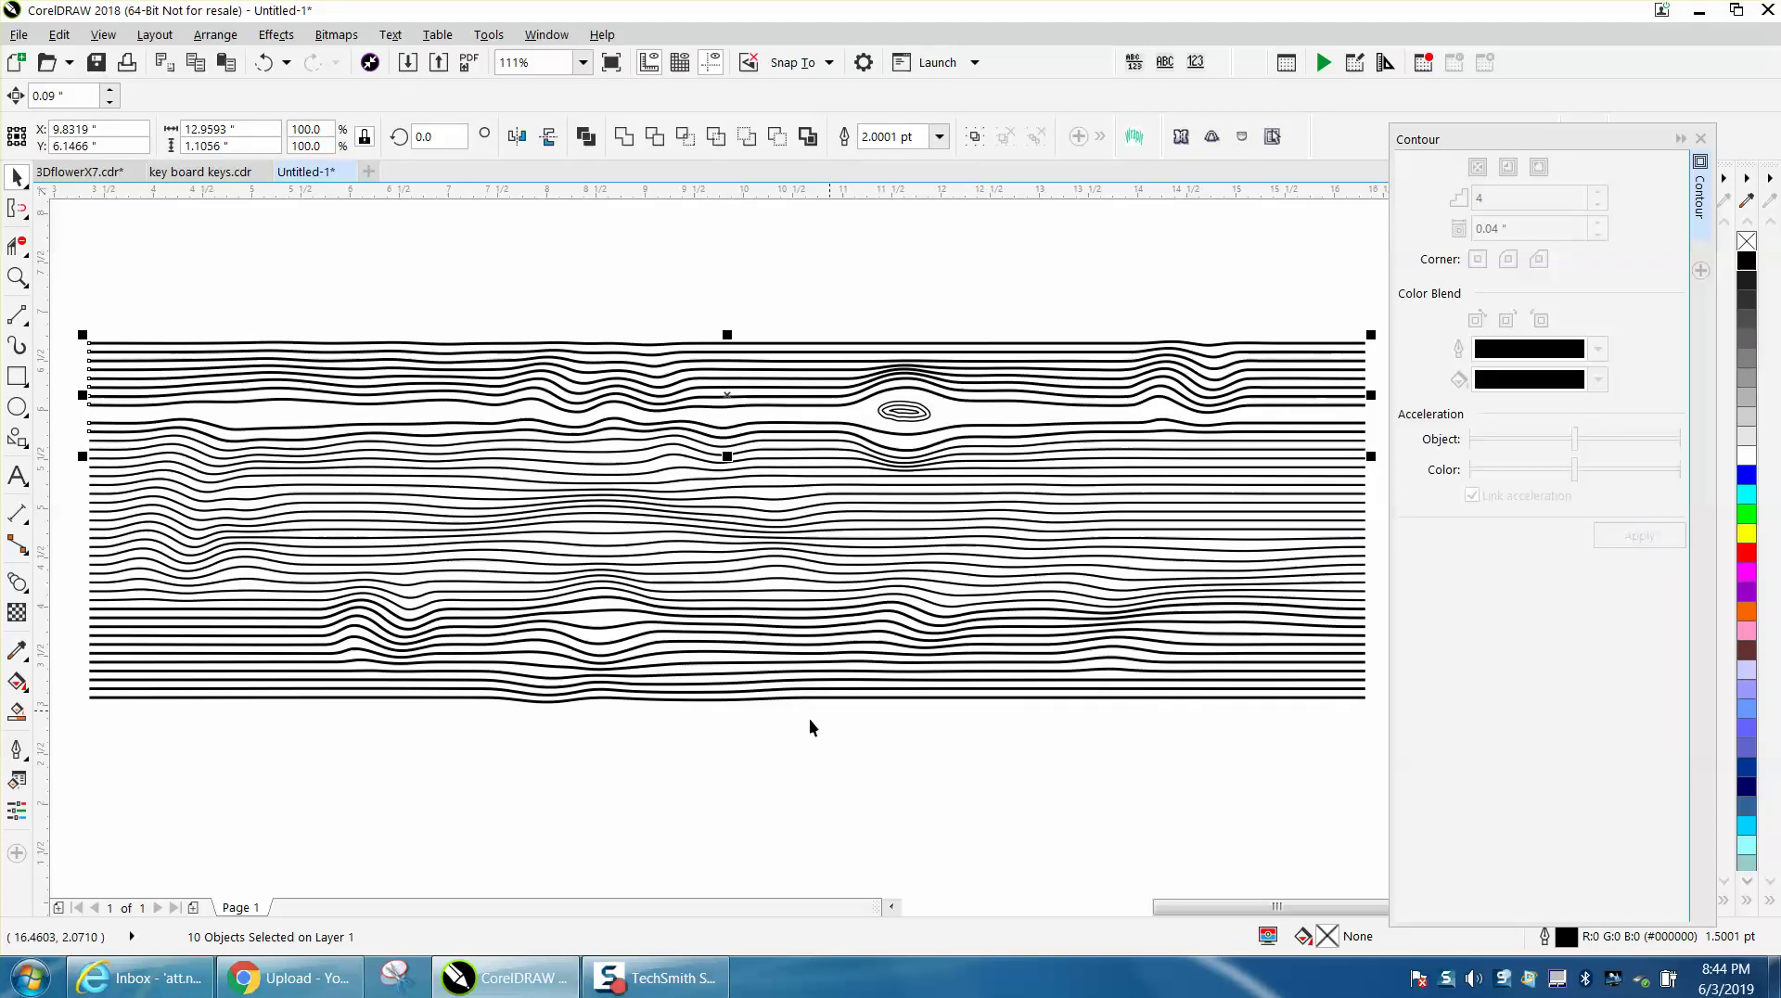
click(715, 762)
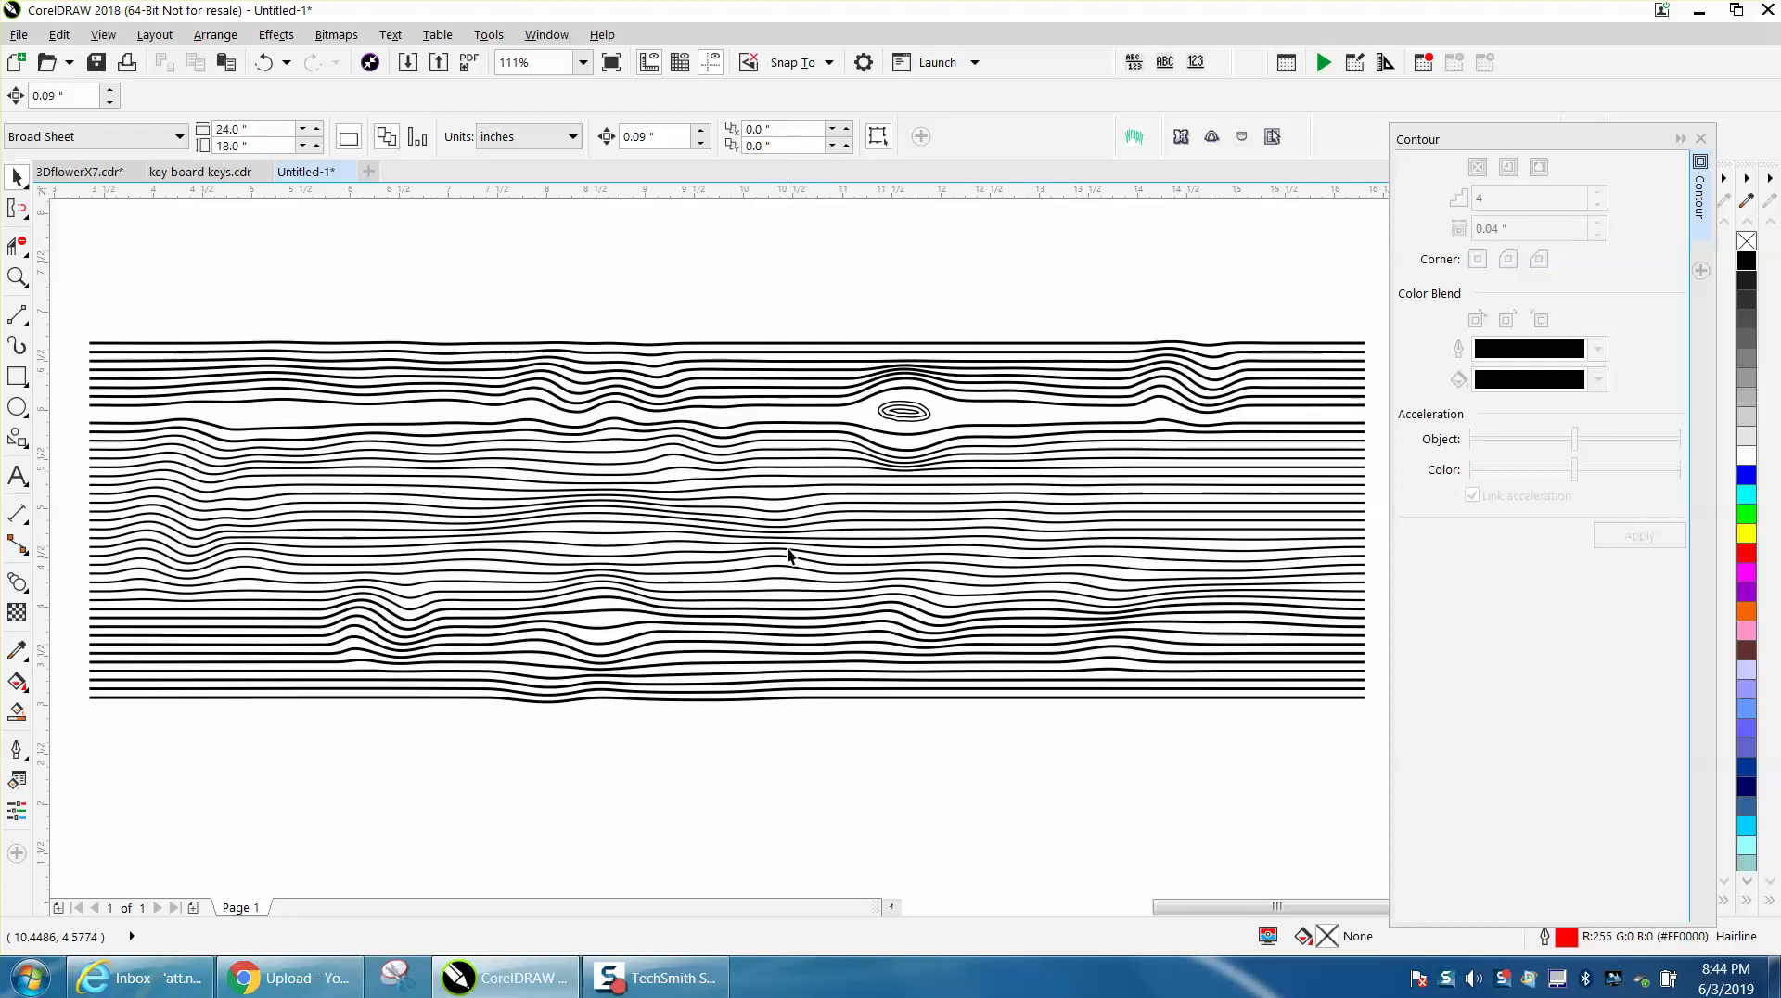
click(1701, 139)
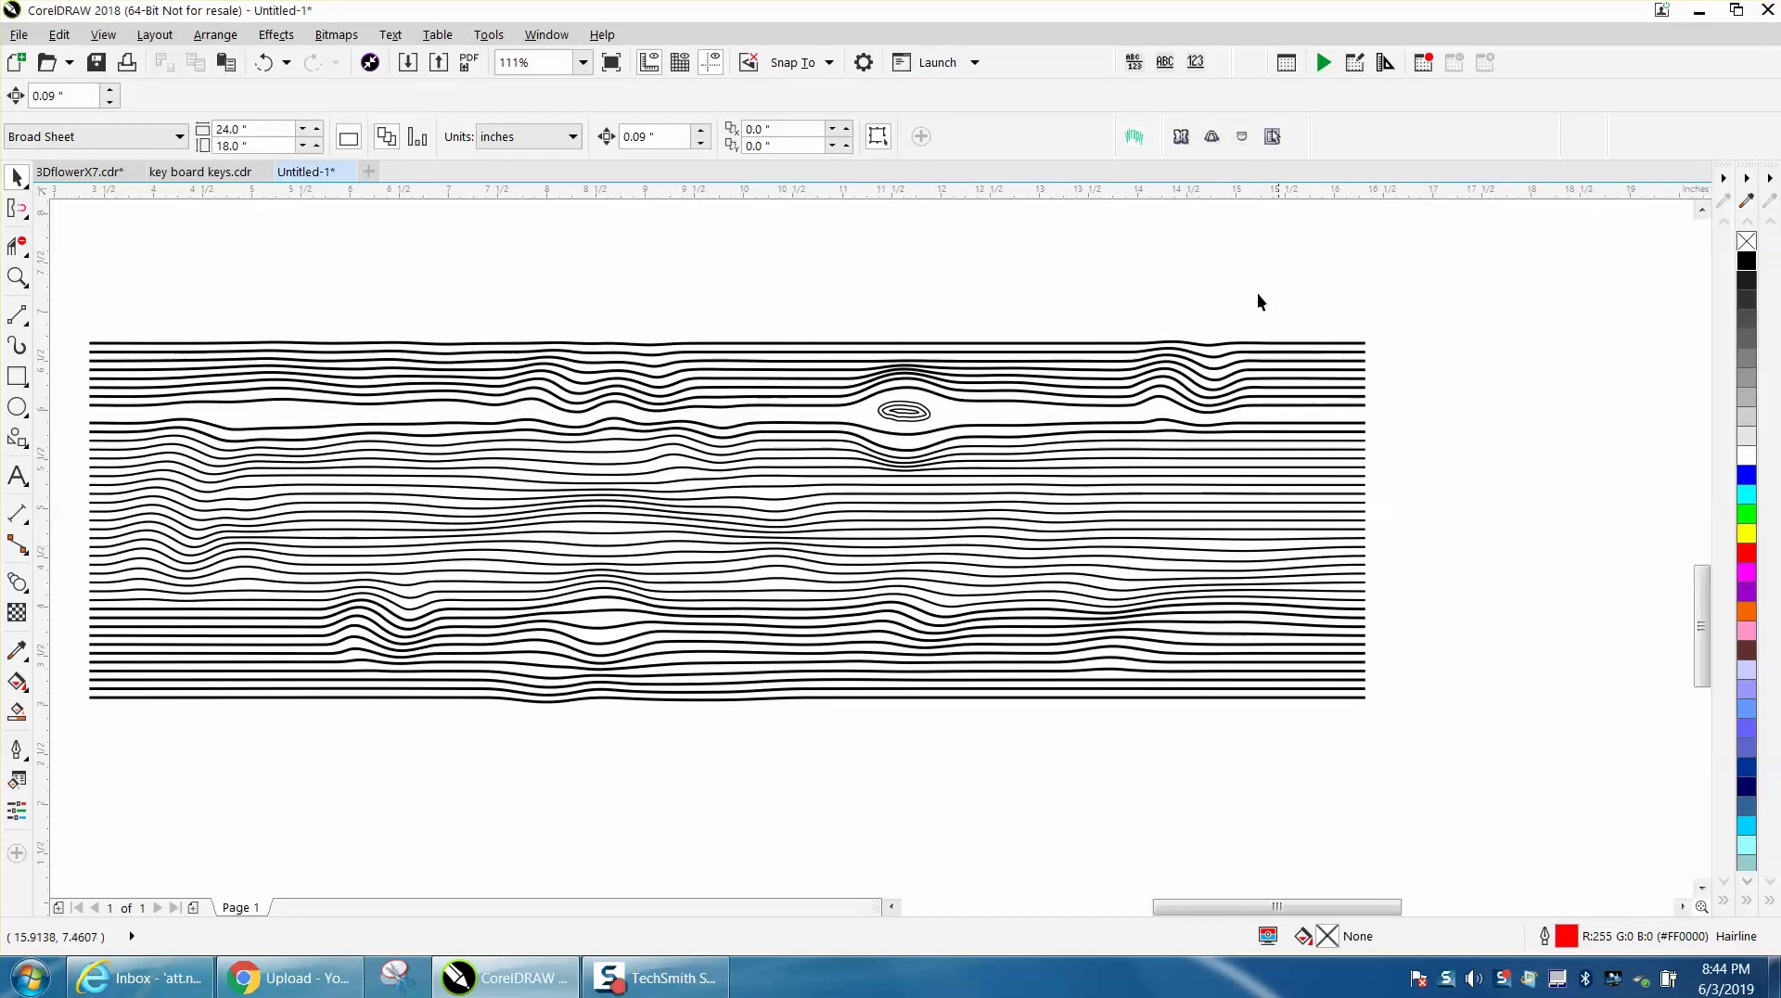